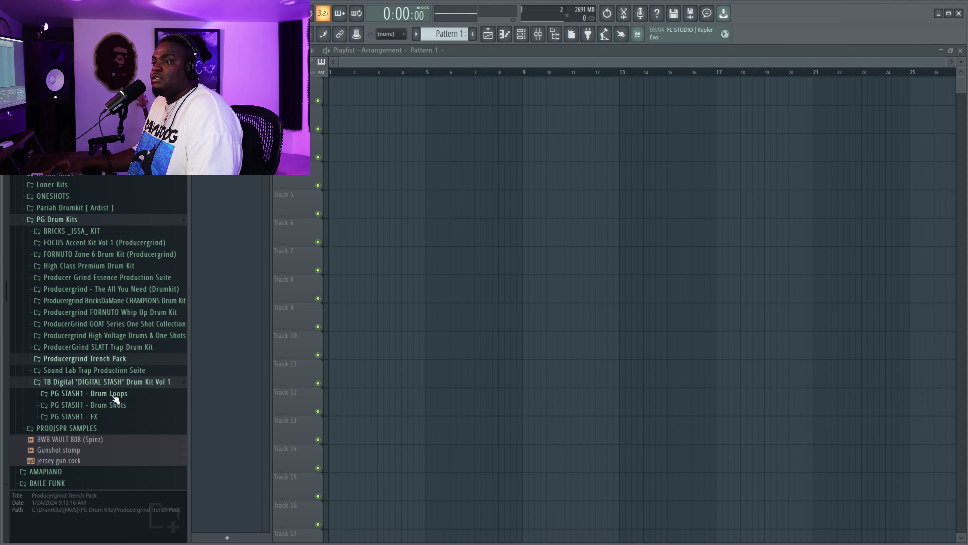
Step: Browse the PG Drum Kits folders and open the PG TRENCH - Melodies folder of the Producergrind Trench Pack
{"action": "left_click", "coordinate": [112, 382]}
{"action": "left_click", "coordinate": [98, 371]}
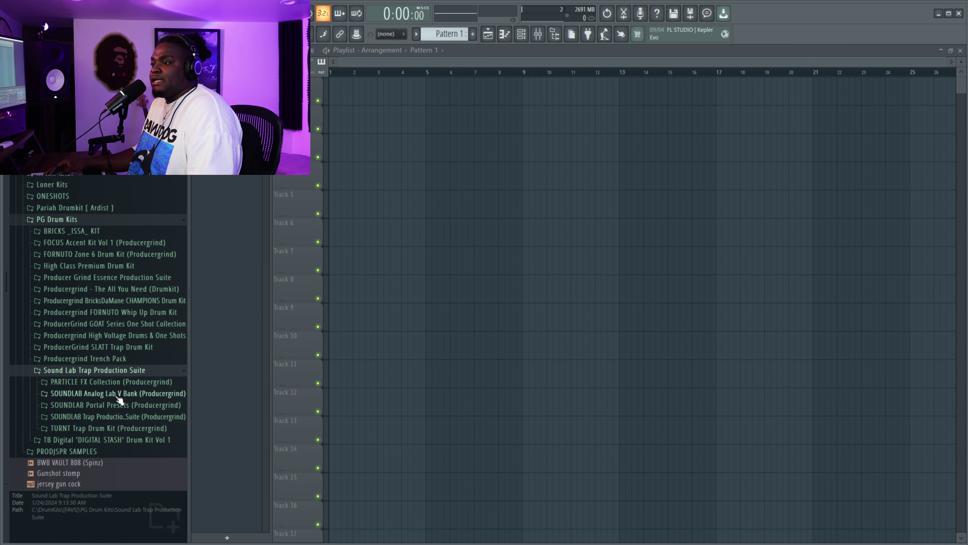
{"action": "left_click", "coordinate": [126, 382]}
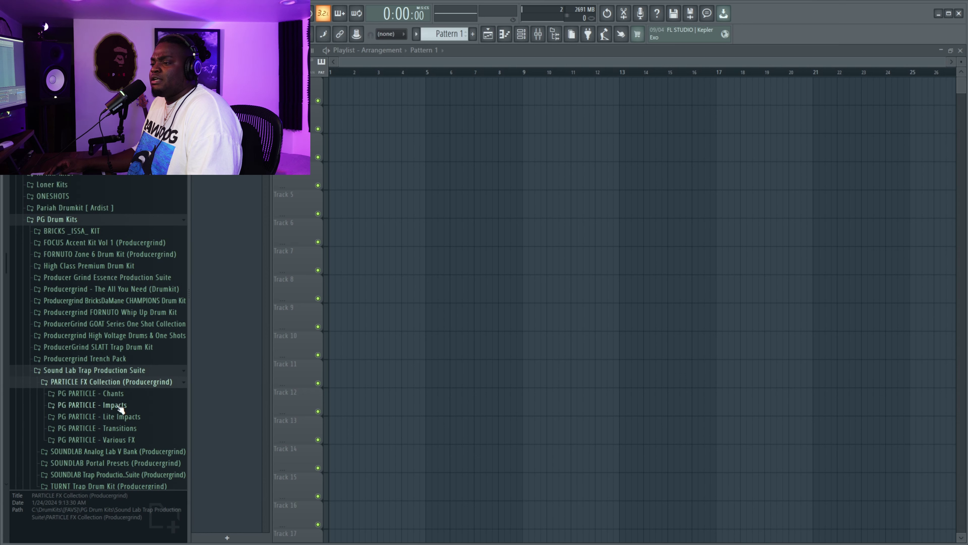
{"action": "left_click", "coordinate": [117, 358]}
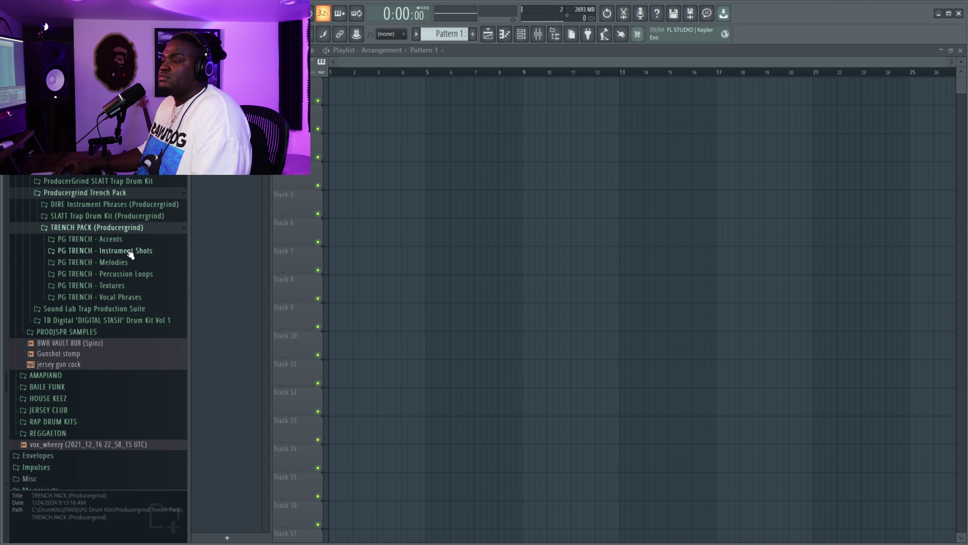
{"action": "left_click", "coordinate": [114, 263]}
Step: Audition loops in the PG TRENCH - Melodies folder, including Avenged, Emerge, Energy, Fearful and Oops
{"action": "left_click", "coordinate": [114, 289]}
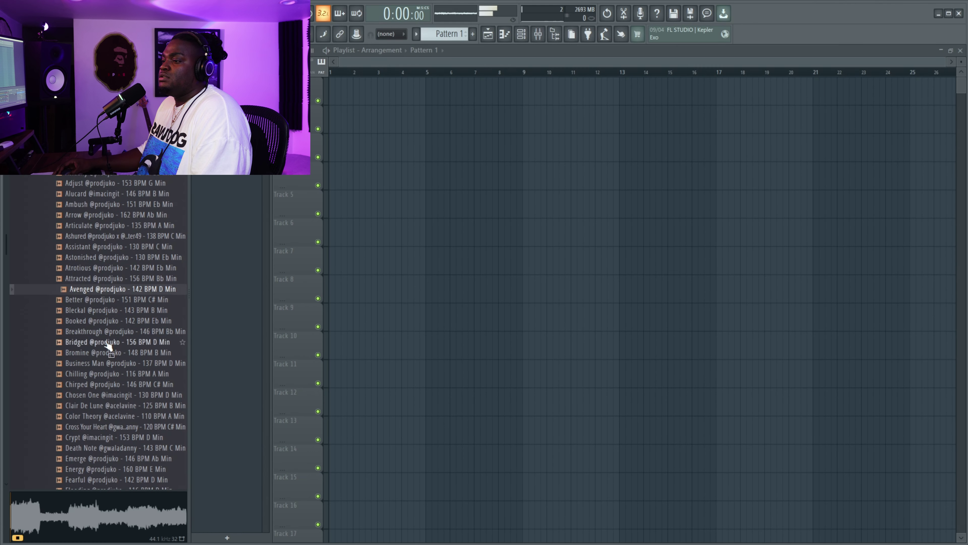
{"action": "left_click", "coordinate": [130, 459]}
{"action": "scroll", "coordinate": [114, 458], "scroll_direction": "down", "scroll_amount": 4}
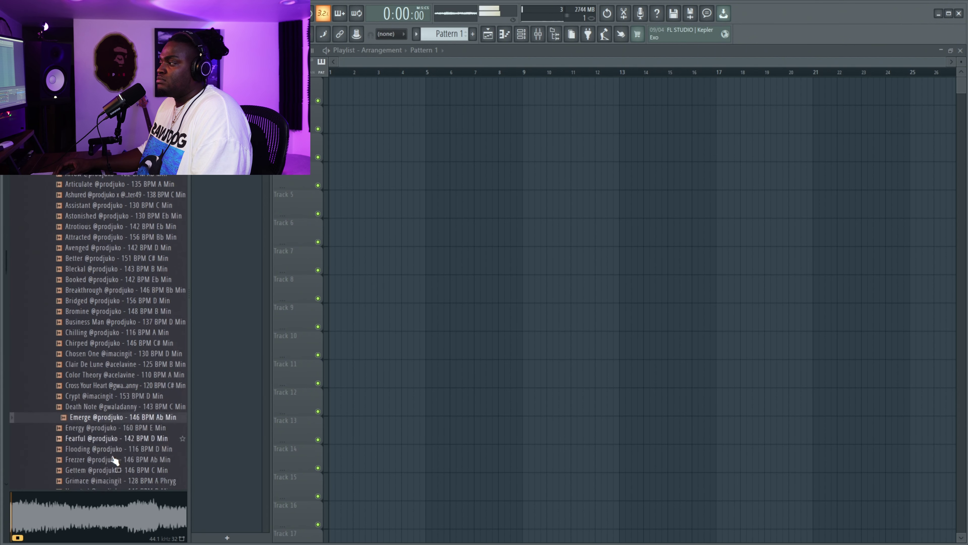
{"action": "left_click", "coordinate": [113, 344]}
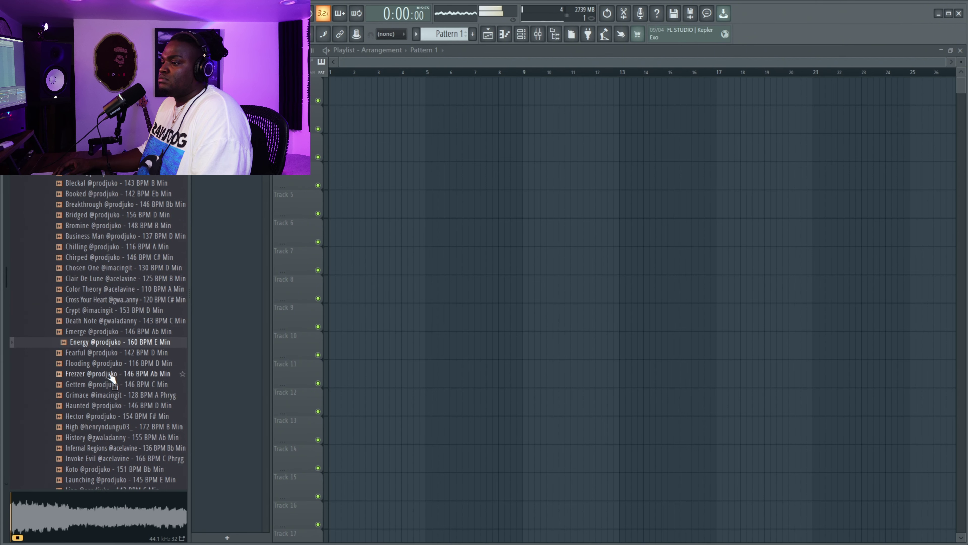
{"action": "left_click", "coordinate": [114, 353]}
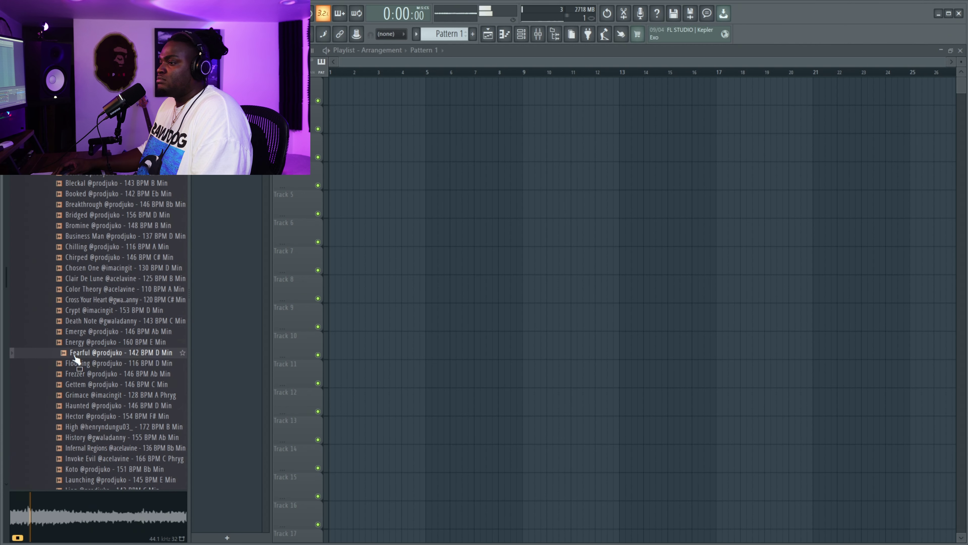
{"action": "scroll", "coordinate": [89, 343], "scroll_direction": "down", "scroll_amount": 9}
{"action": "left_click", "coordinate": [89, 329]}
{"action": "scroll", "coordinate": [88, 326], "scroll_direction": "down", "scroll_amount": 1}
{"action": "left_click", "coordinate": [89, 322]}
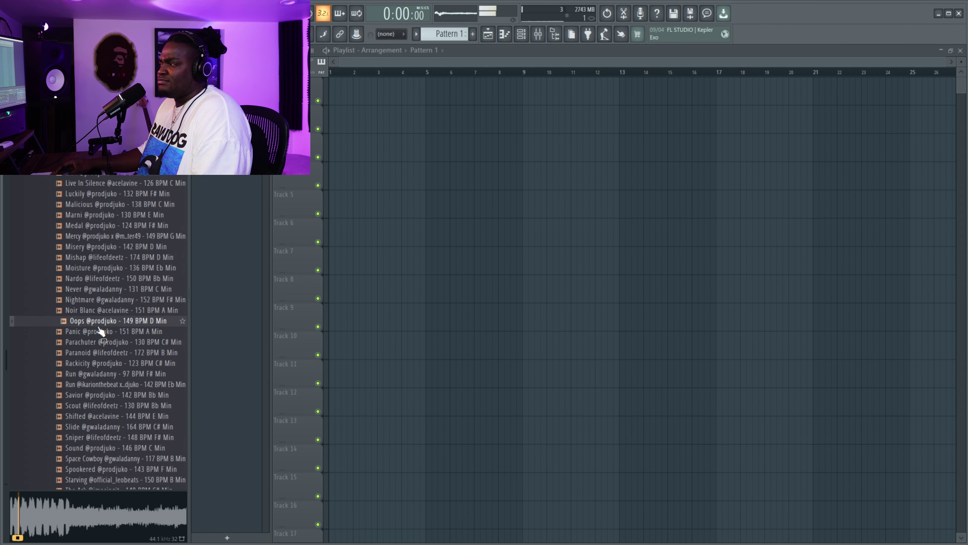
Step: Add the Oops 149 BPM D Min melody loop to the playlist, placed at bar 1 of the first track
{"action": "left_click_drag", "start_coordinate": [113, 324], "coordinate": [420, 330]}
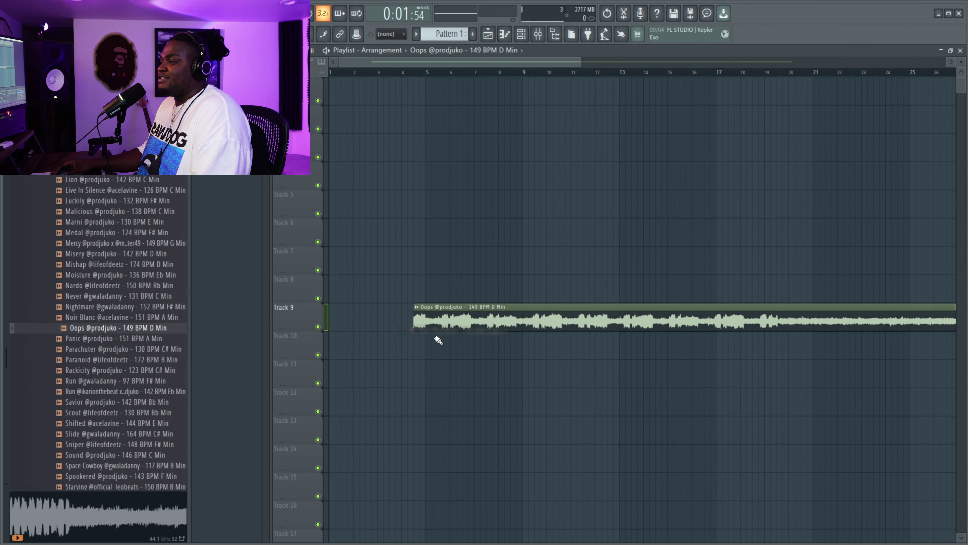
{"action": "left_click_drag", "start_coordinate": [478, 307], "coordinate": [393, 81]}
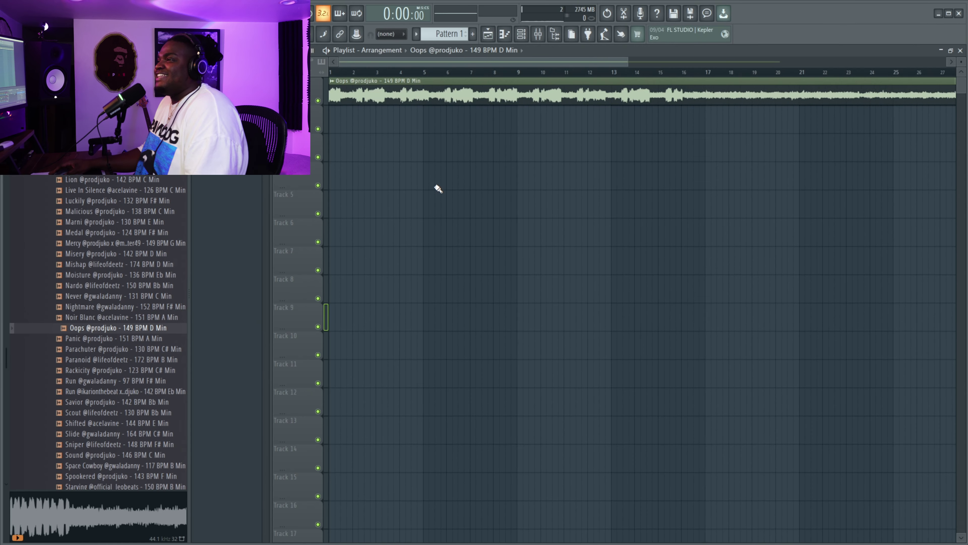
{"action": "scroll", "coordinate": [431, 172], "scroll_direction": "down", "scroll_amount": 3}
Step: Open the Oops melody clip's sampler settings and check its time-stretching mode
{"action": "double_click", "coordinate": [427, 97]}
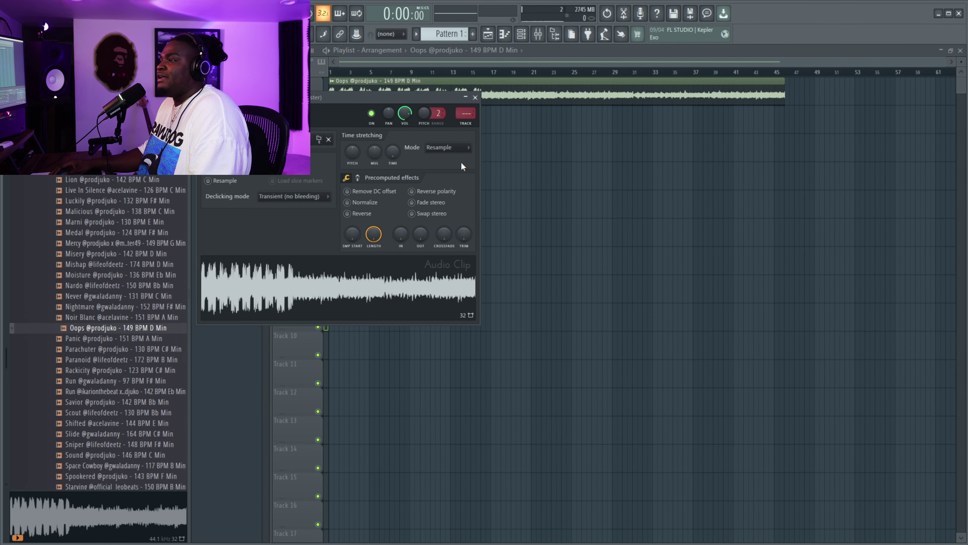
{"action": "left_click", "coordinate": [448, 147]}
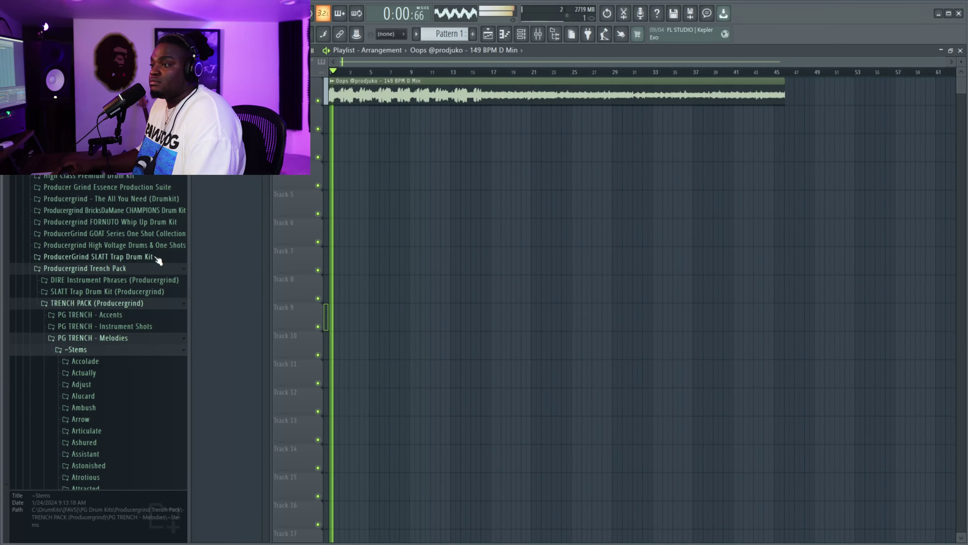
{"action": "left_click", "coordinate": [114, 338]}
{"action": "double_click", "coordinate": [477, 94]}
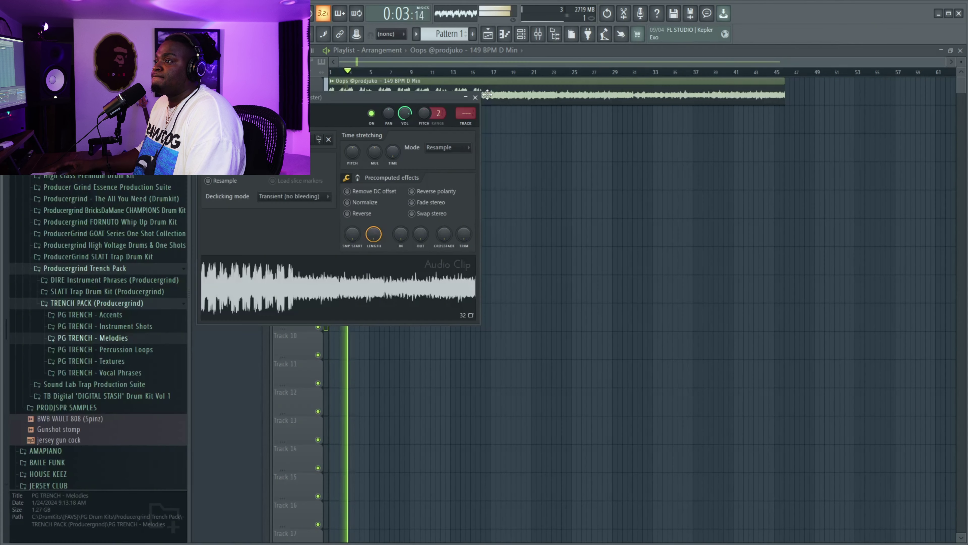
{"action": "key", "text": "F9"}
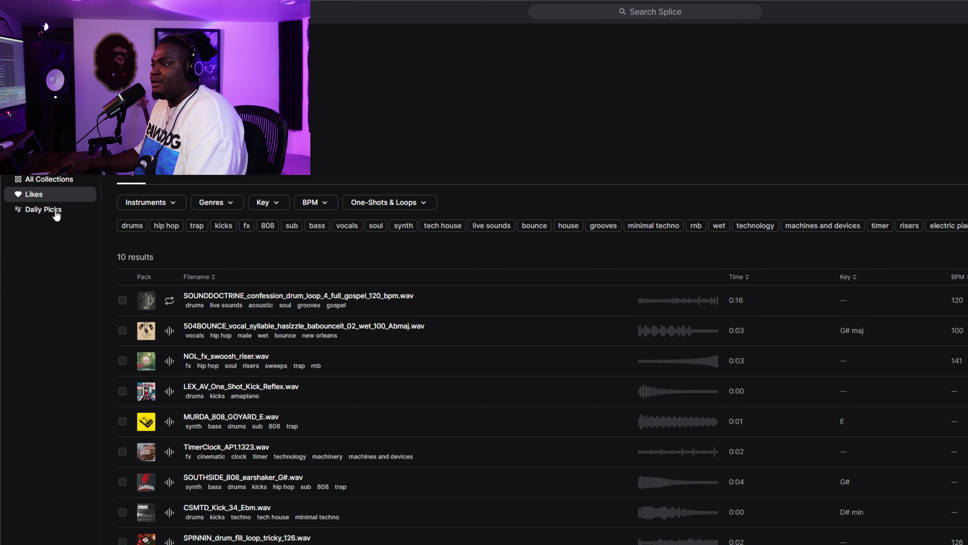
Step: Bring the SOUTHSIDE_808_earshaker_G# sample from Splice into the project and play back the arrangement
{"action": "left_click_drag", "start_coordinate": [317, 493], "coordinate": [343, 455]}
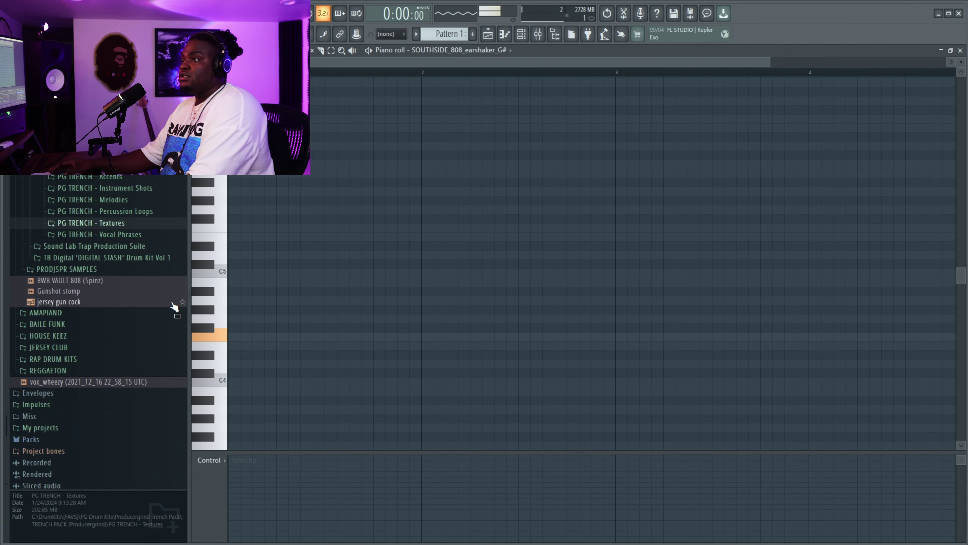
{"action": "key", "text": "F5"}
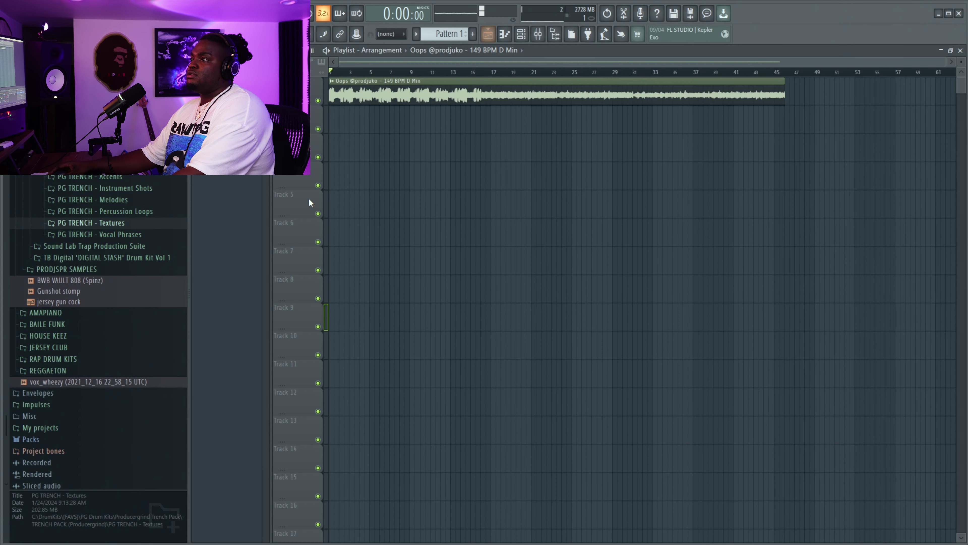
{"action": "key", "text": "space"}
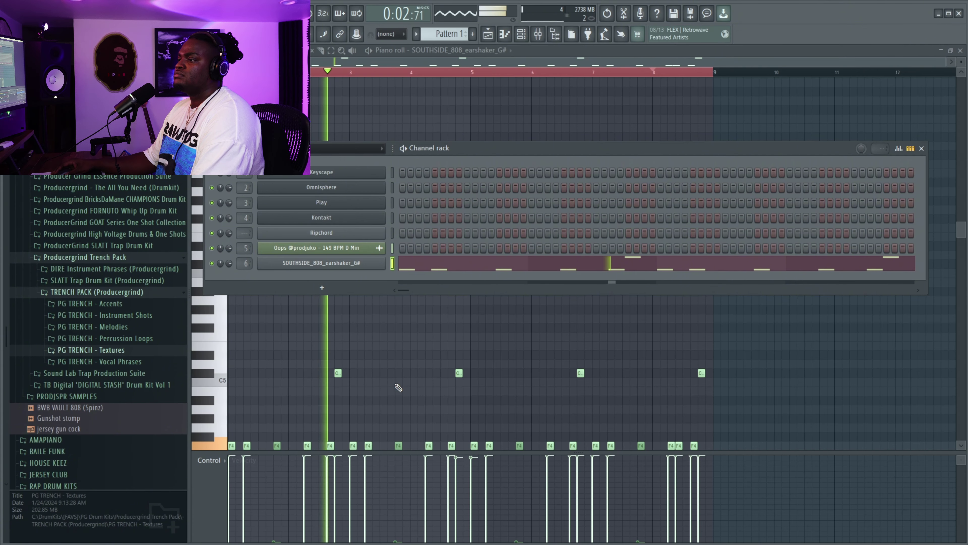
Step: Duplicate the SOUTHSIDE 808 notes from bars 1–8 into bars 9–16 in the piano roll, and deselect them
{"action": "key", "text": "F6"}
{"action": "key", "text": "ctrl+b"}
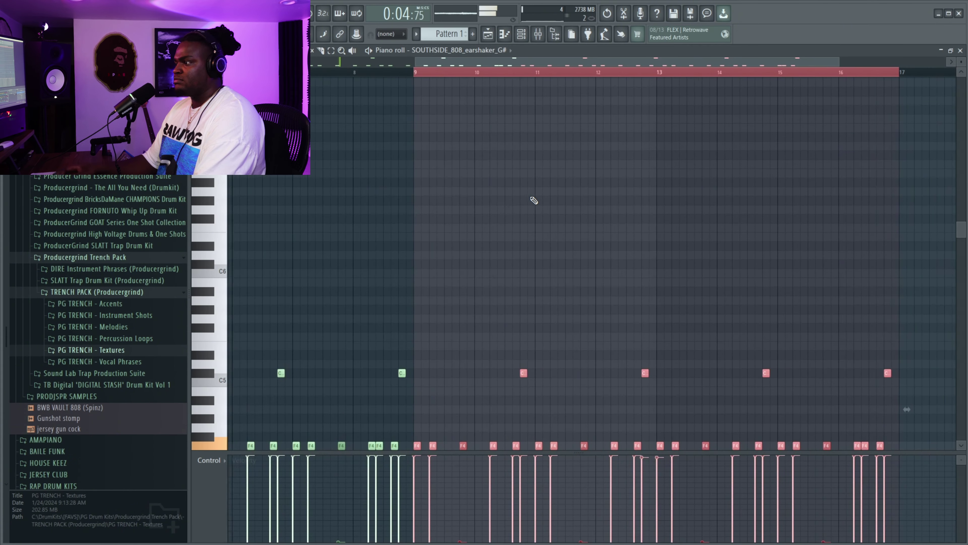
{"action": "scroll", "coordinate": [460, 318], "scroll_direction": "down", "scroll_amount": 3}
{"action": "scroll", "coordinate": [514, 329], "scroll_direction": "down", "scroll_amount": 5}
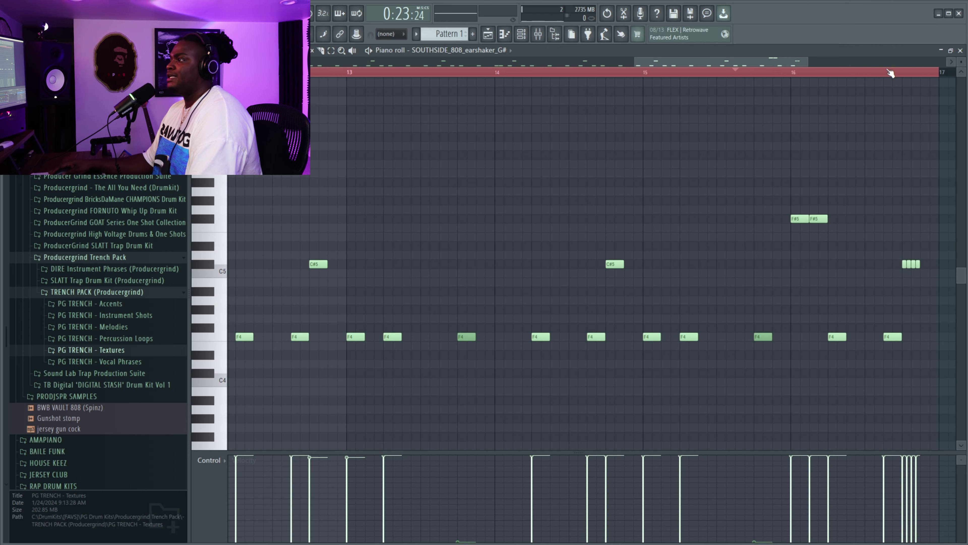
{"action": "scroll", "coordinate": [903, 186], "scroll_direction": "left", "scroll_amount": 5}
{"action": "scroll", "coordinate": [505, 238], "scroll_direction": "down", "scroll_amount": 5}
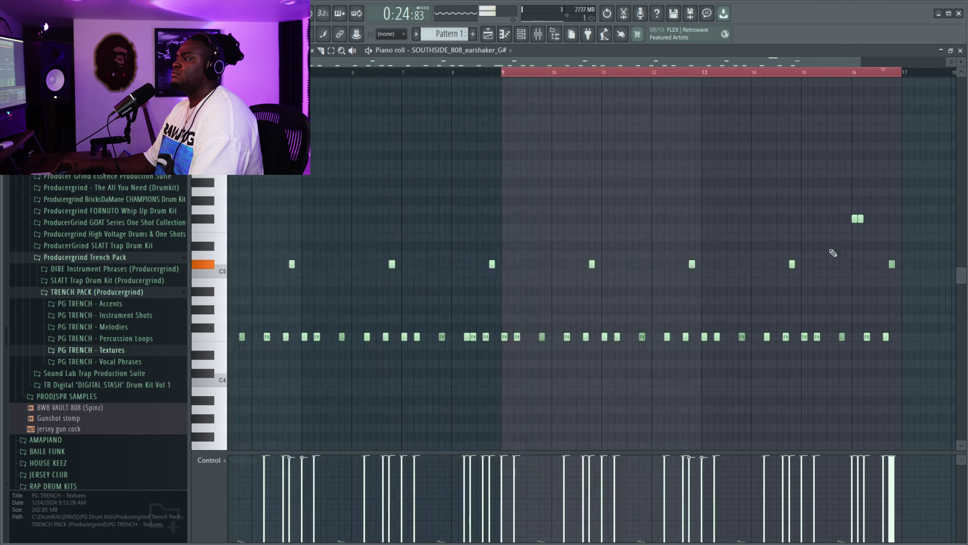
{"action": "key", "text": "ctrl+d"}
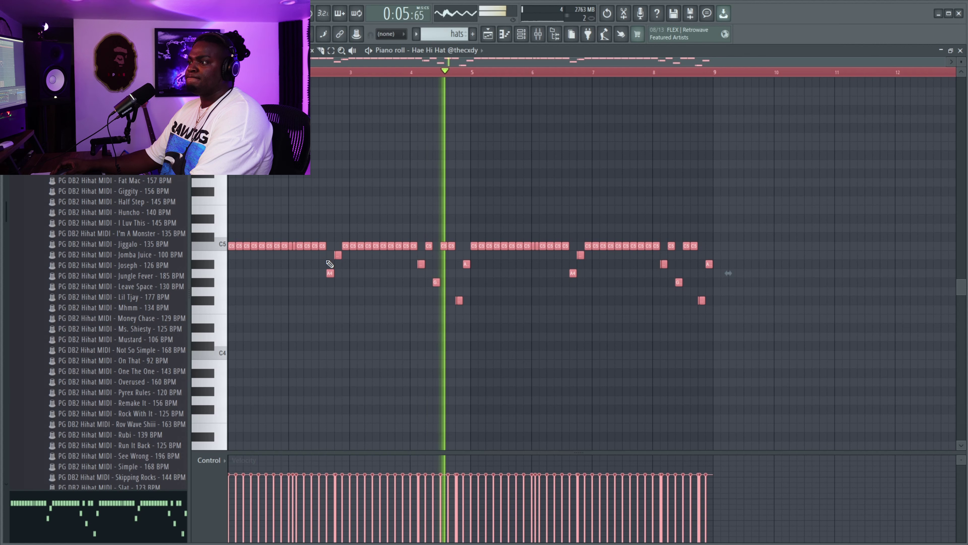
Step: Play the imported hi-hat pattern and delete its notes in roughly the first two bars
{"action": "key", "text": "space"}
{"action": "key", "text": "space"}
{"action": "left_click_drag", "start_coordinate": [339, 212], "coordinate": [230, 345]}
{"action": "key", "text": "Delete"}
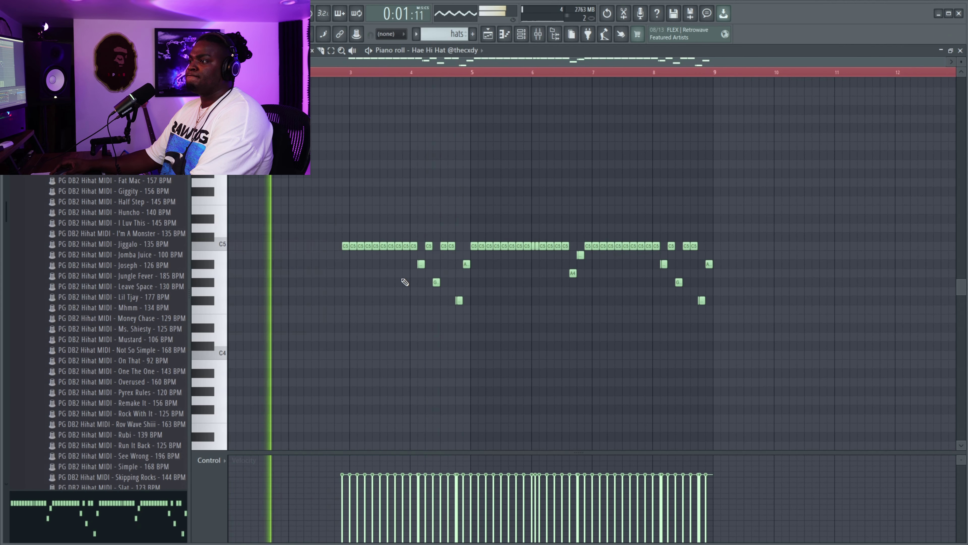
Step: Shift the remaining hi-hat notes to the start of bar 1 and duplicate the four-bar phrase into bars 5–8
{"action": "key", "text": "space"}
{"action": "key", "text": "space"}
{"action": "key", "text": "ctrl+a"}
{"action": "key", "text": "space"}
{"action": "left_click", "coordinate": [341, 238]}
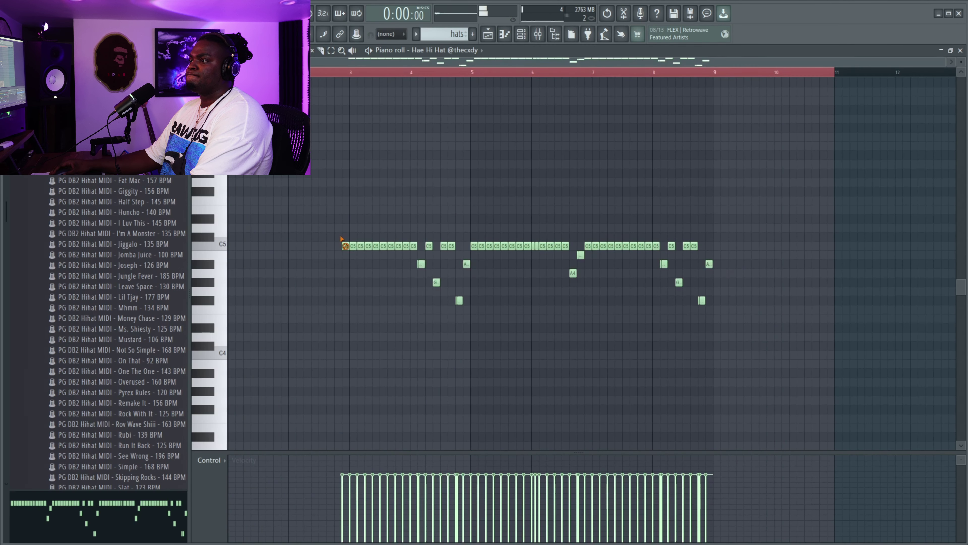
{"action": "key", "text": "ctrl+a"}
{"action": "key", "text": "ctrl+b"}
{"action": "key", "text": "space"}
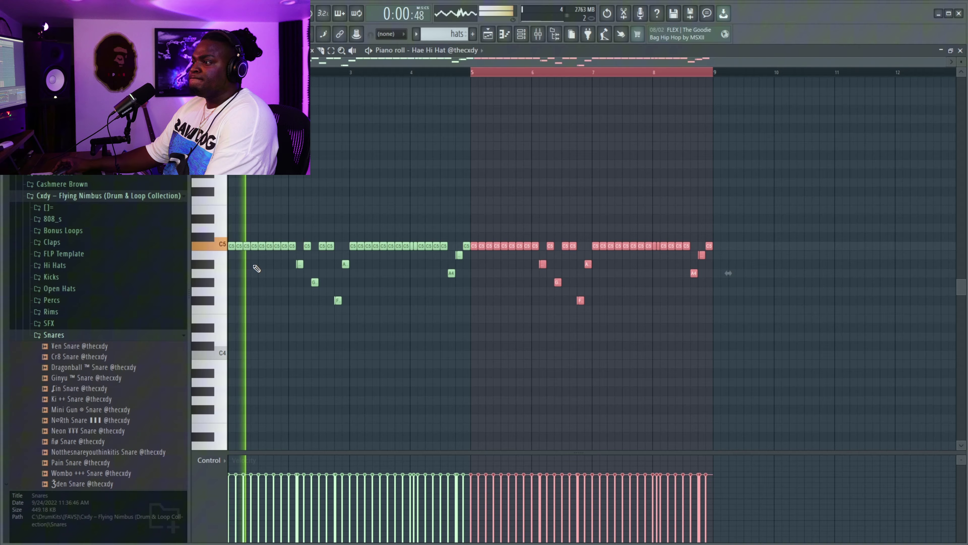
Step: Delete two C5 hi-hat notes in the middle of bar 1 and two more in the middle of bar 2
{"action": "scroll", "coordinate": [255, 268], "scroll_direction": "up", "scroll_amount": 2}
{"action": "key", "text": "space"}
{"action": "key", "text": "space"}
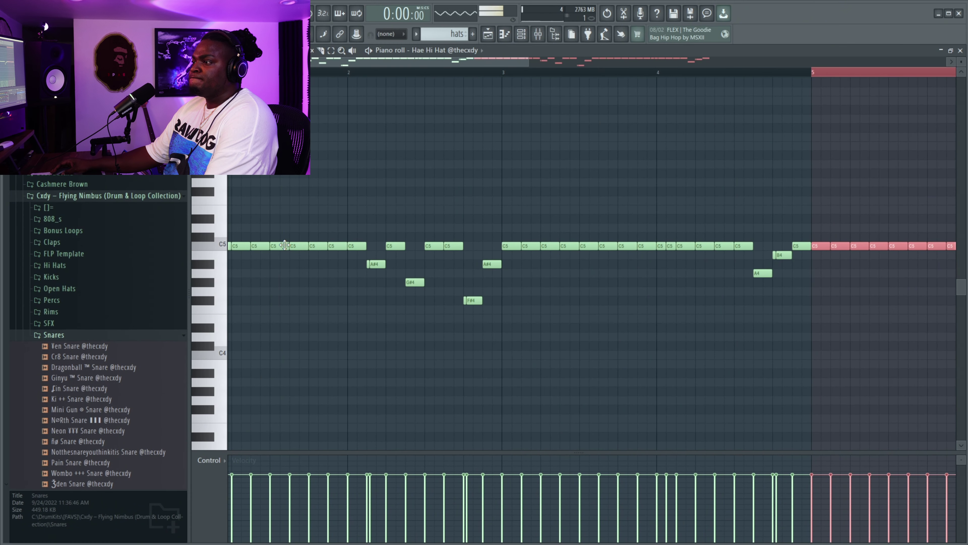
{"action": "right_click", "coordinate": [285, 245]}
{"action": "right_click", "coordinate": [299, 246]}
{"action": "key", "text": "space"}
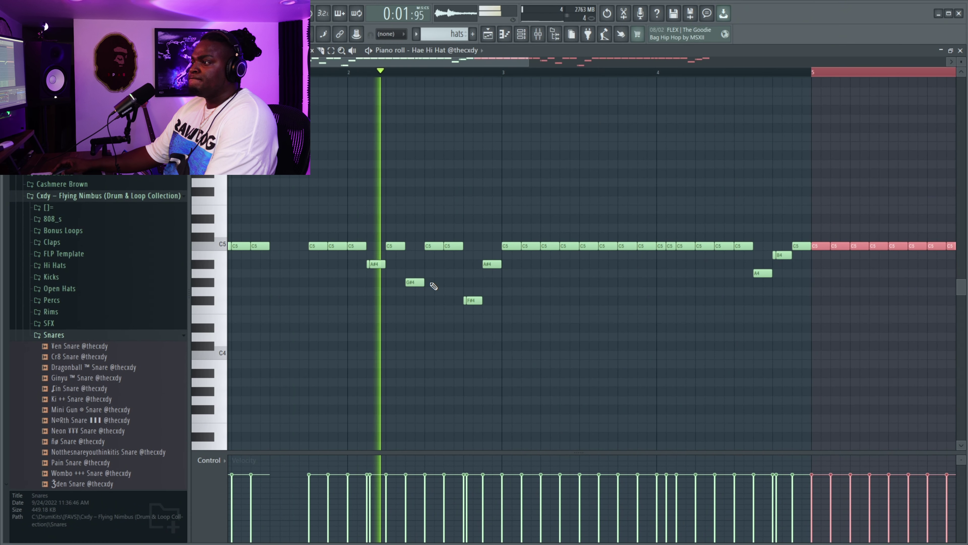
{"action": "right_click", "coordinate": [434, 245]}
{"action": "right_click", "coordinate": [454, 245]}
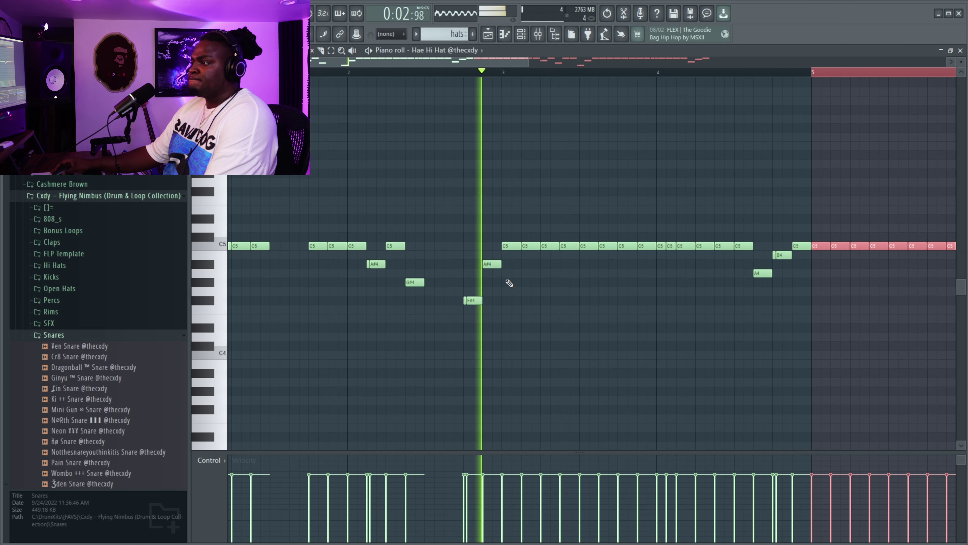
Step: Delete all hi-hat notes from bar 3 onward, keeping only the first two bars
{"action": "scroll", "coordinate": [553, 248], "scroll_direction": "down", "scroll_amount": 3}
{"action": "left_click_drag", "start_coordinate": [865, 171], "coordinate": [378, 367]}
{"action": "key", "text": "Delete"}
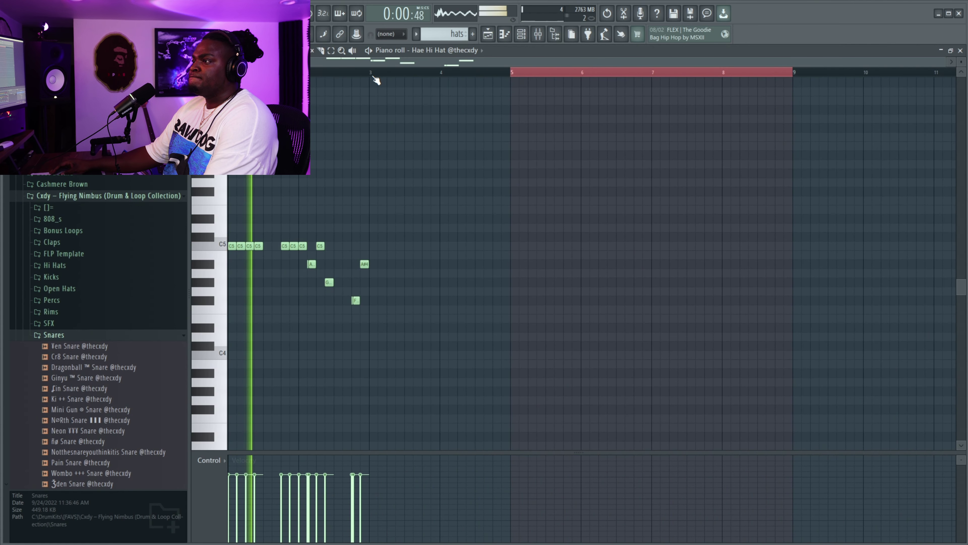
Step: Duplicate the two-bar hi-hat phrase three times to fill bars 3–8, and play the pattern
{"action": "key", "text": "space"}
{"action": "key", "text": "ctrl+a"}
{"action": "key", "text": "ctrl+b"}
{"action": "key", "text": "ctrl+b"}
{"action": "key", "text": "ctrl+b"}
{"action": "key", "text": "space"}
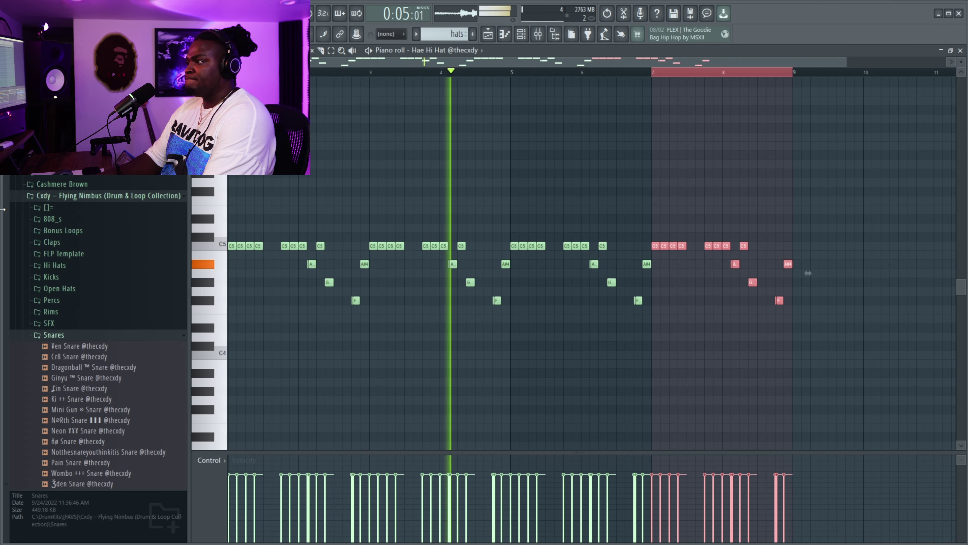
Step: Audition the samples in the Cxdy – Flying Nimbus kit's Open Hats folder, including the Hero and Duce open hats
{"action": "left_click", "coordinate": [53, 334]}
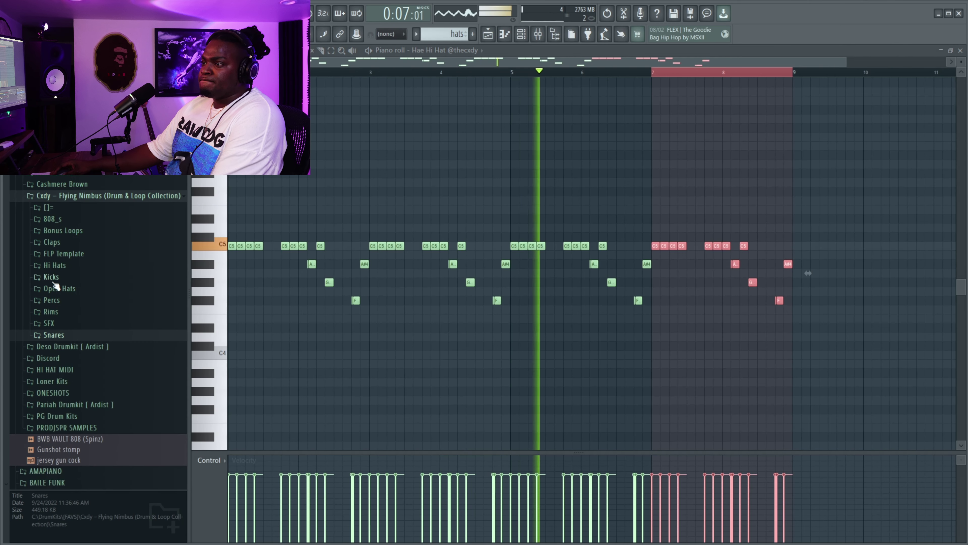
{"action": "left_click", "coordinate": [59, 289]}
{"action": "left_click", "coordinate": [76, 342]}
{"action": "left_click", "coordinate": [80, 363]}
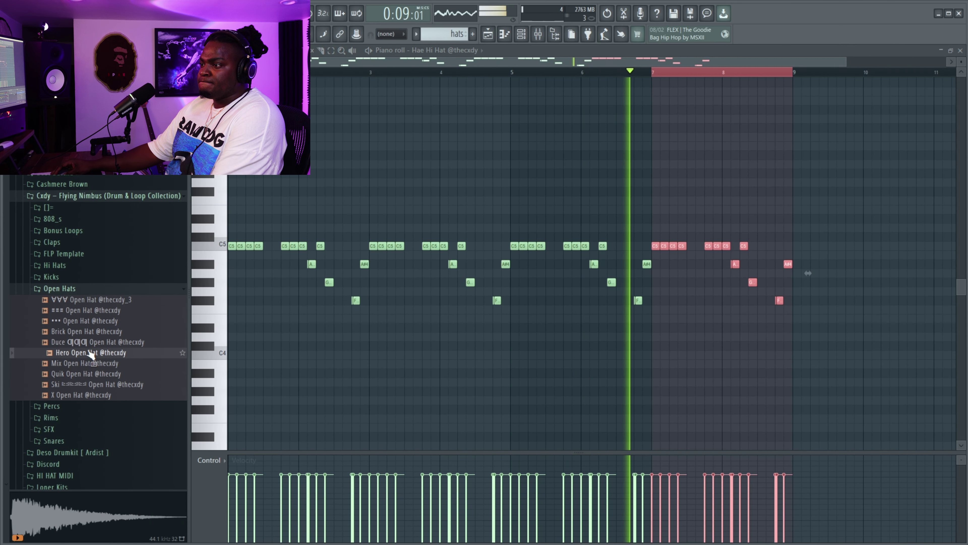
{"action": "left_click", "coordinate": [95, 342]}
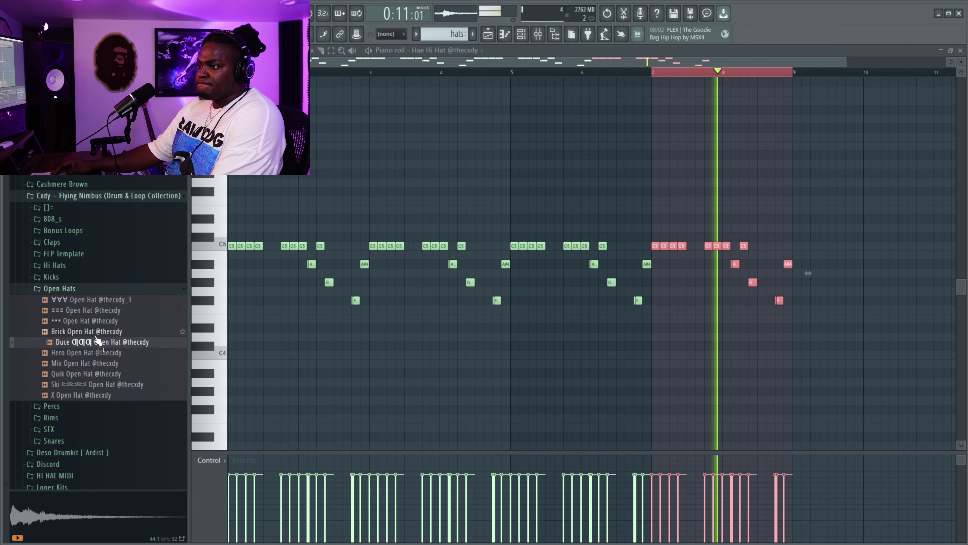
{"action": "key", "text": "Up"}
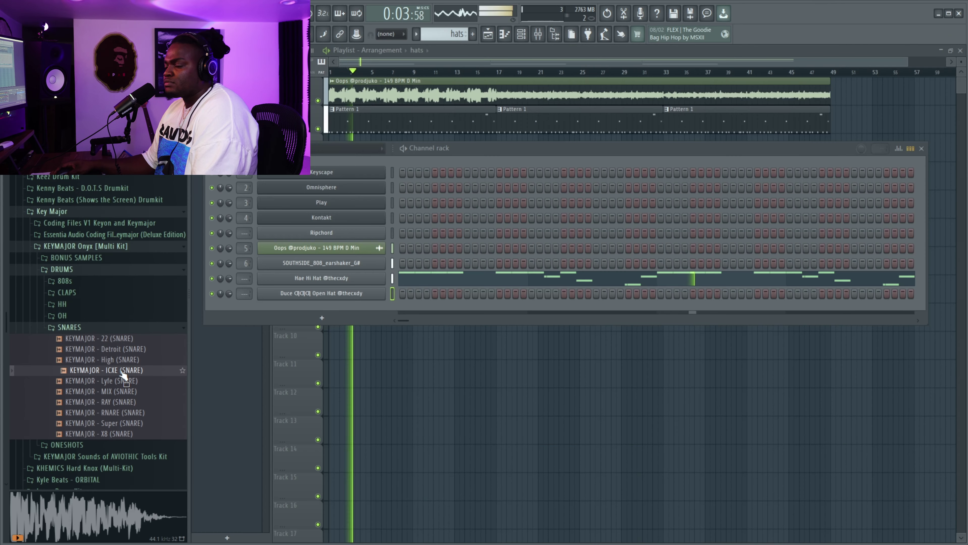
Step: Audition the KEYMAJOR Onyx snares and add KEYMAJOR - High (SNARE) as a new channel below the open hat
{"action": "left_click", "coordinate": [108, 380]}
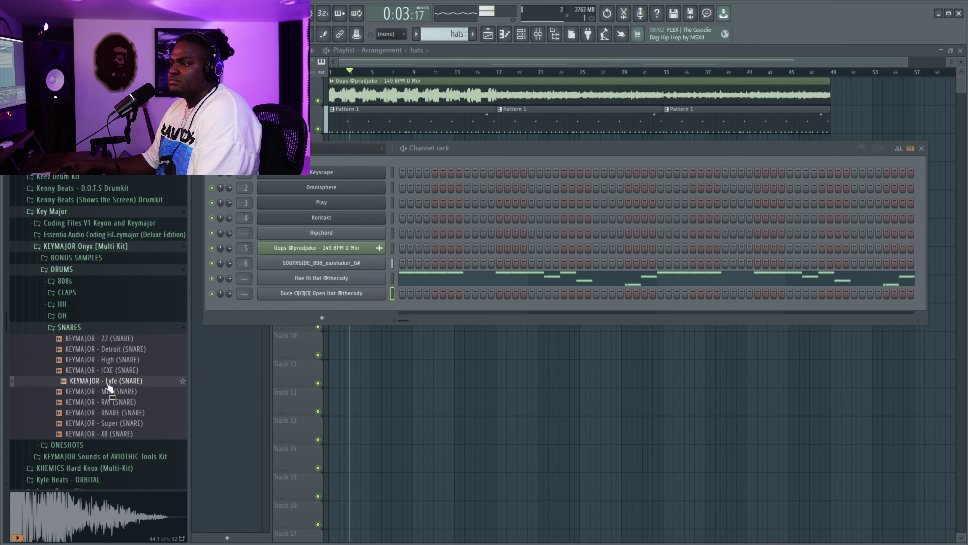
{"action": "key", "text": "Up"}
{"action": "key", "text": "Up"}
{"action": "left_click_drag", "start_coordinate": [331, 317], "coordinate": [332, 312]}
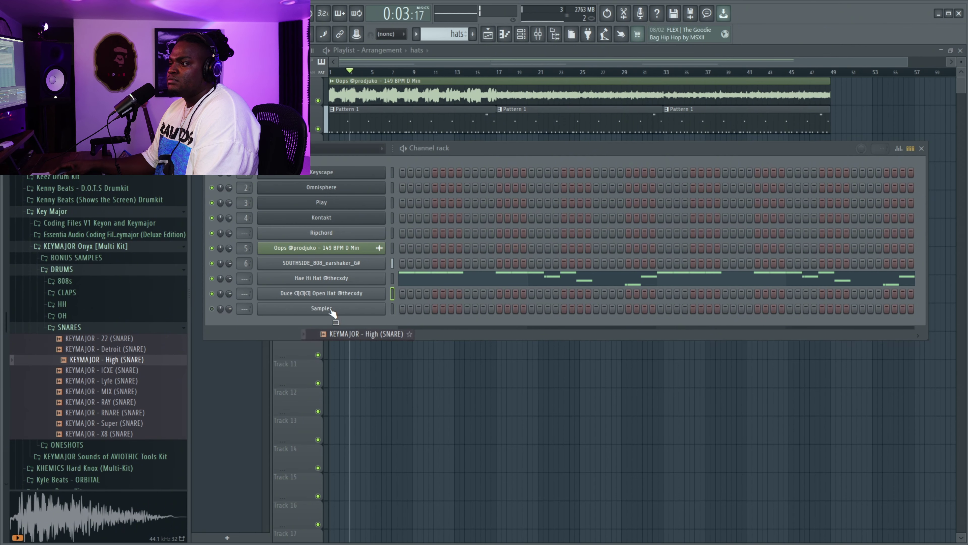
Step: Lay out KEYMAJOR - High (SNARE) hits on C5 and C#5 across bars 1–8 at uniform maximum velocity
{"action": "key", "text": "space"}
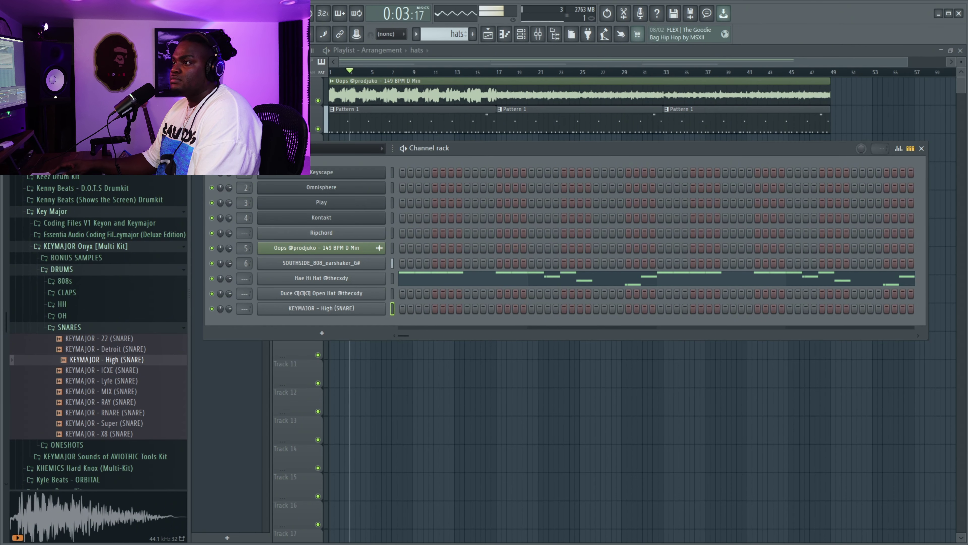
{"action": "key", "text": "F7"}
{"action": "key", "text": "space"}
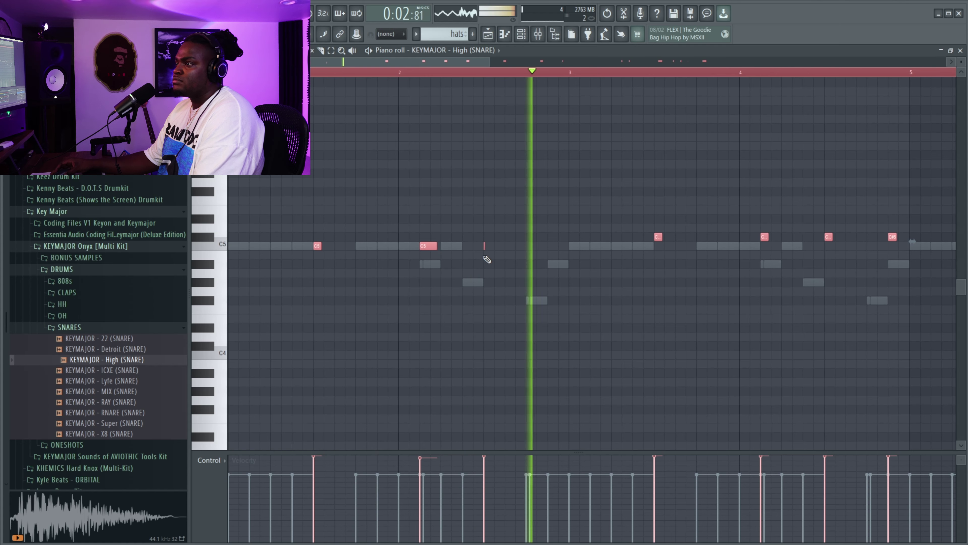
{"action": "mouse_move", "coordinate": [485, 245]}
{"action": "left_mouse_down"}
{"action": "mouse_move", "coordinate": [506, 245]}
{"action": "mouse_move", "coordinate": [491, 247]}
{"action": "left_mouse_up"}
{"action": "scroll", "coordinate": [606, 267], "scroll_direction": "down", "scroll_amount": 5}
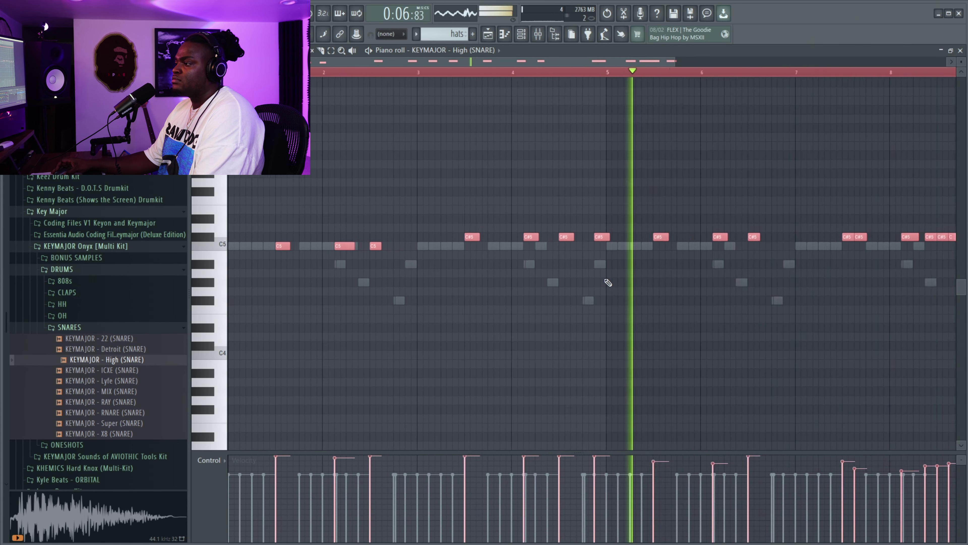
{"action": "scroll", "coordinate": [562, 292], "scroll_direction": "up", "scroll_amount": 3}
{"action": "scroll", "coordinate": [546, 303], "scroll_direction": "down", "scroll_amount": 3}
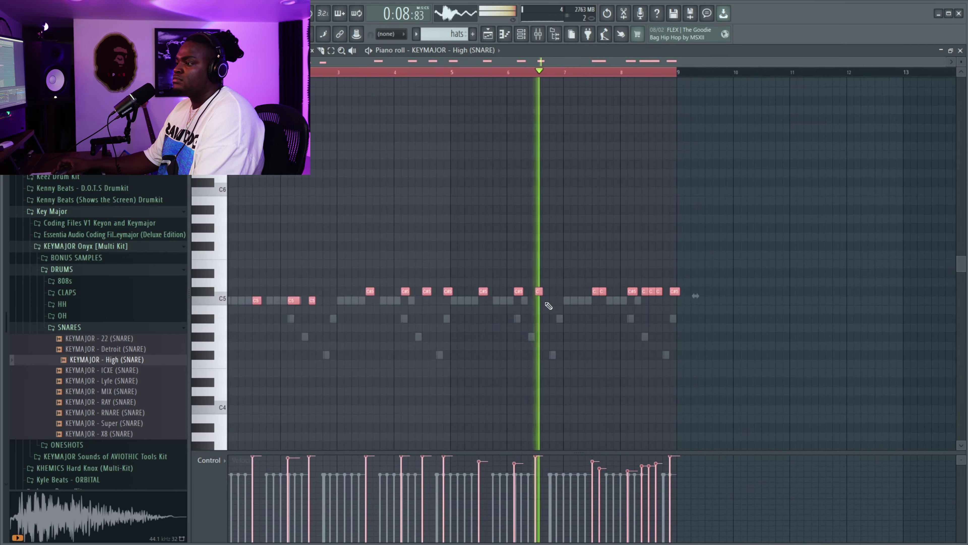
{"action": "scroll", "coordinate": [540, 305], "scroll_direction": "up", "scroll_amount": 5}
{"action": "scroll", "coordinate": [532, 310], "scroll_direction": "down", "scroll_amount": 5}
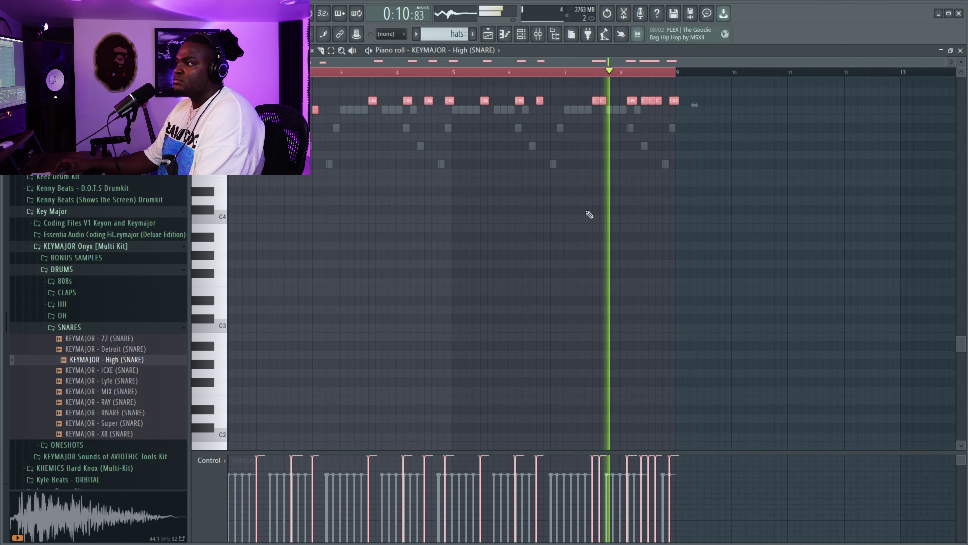
Step: Chop one C#5 snare hit in bar 8 into a four-note roll with rising velocities
{"action": "scroll", "coordinate": [704, 152], "scroll_direction": "up", "scroll_amount": 3}
{"action": "scroll", "coordinate": [725, 152], "scroll_direction": "up", "scroll_amount": 4}
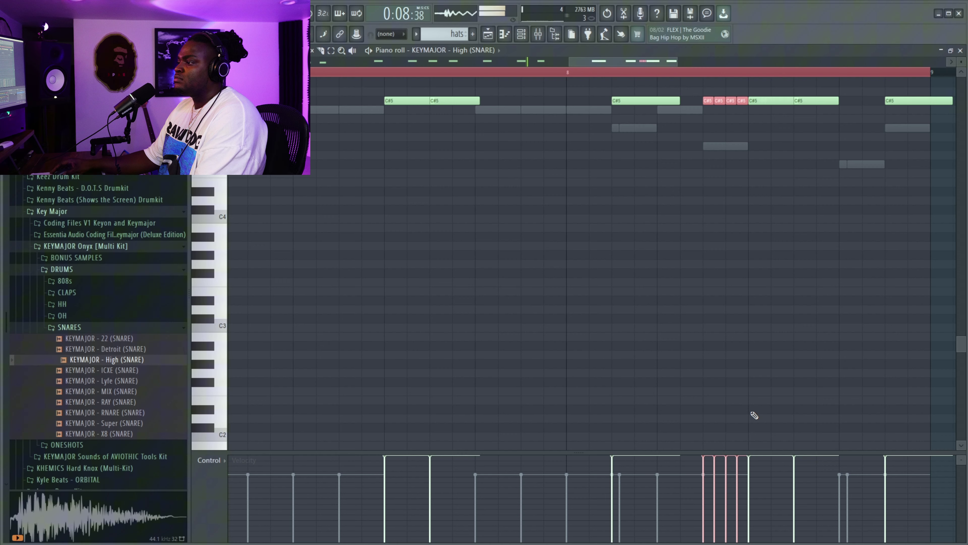
{"action": "scroll", "coordinate": [686, 305], "scroll_direction": "down", "scroll_amount": 4, "text": "ctrl"}
{"action": "scroll", "coordinate": [739, 244], "scroll_direction": "up", "scroll_amount": 4}
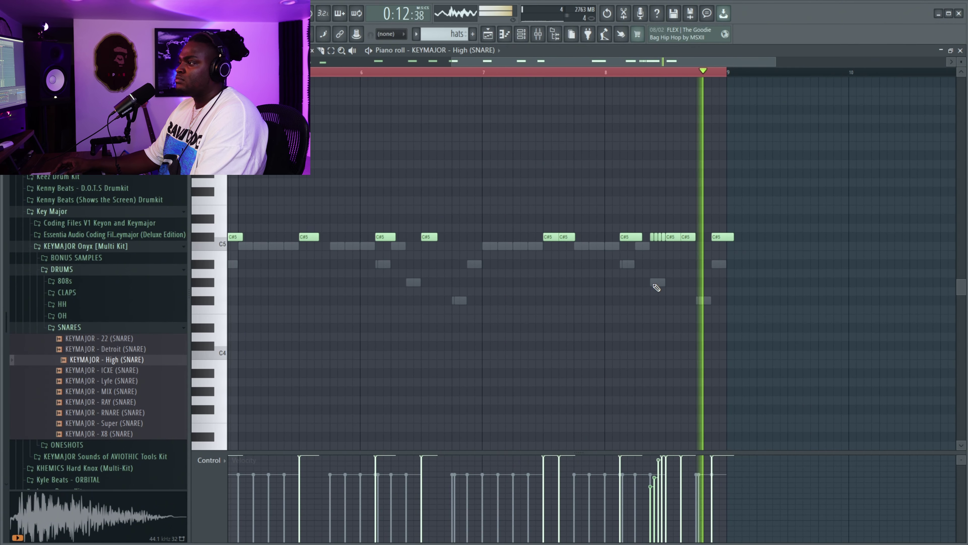
Step: Delete the fourth note of the bar 8 snare roll
{"action": "scroll", "coordinate": [661, 250], "scroll_direction": "up", "scroll_amount": 4, "text": "ctrl"}
{"action": "scroll", "coordinate": [661, 250], "scroll_direction": "up", "scroll_amount": 2, "text": "ctrl"}
{"action": "left_click_drag", "start_coordinate": [678, 215], "coordinate": [734, 249], "text": "ctrl"}
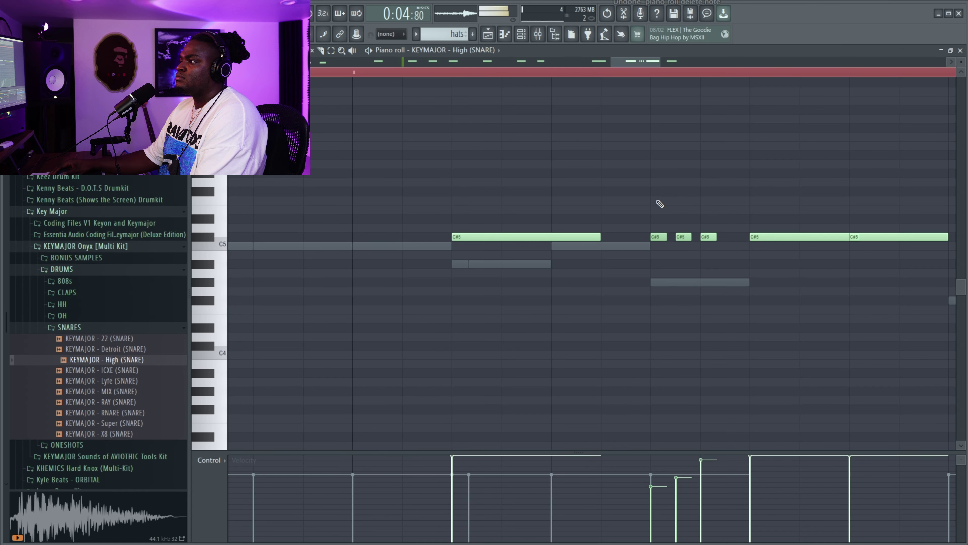
Step: Try shortening the three remaining roll notes and lowering their velocities, and undo these changes
{"action": "left_click_drag", "start_coordinate": [659, 204], "coordinate": [720, 251]}
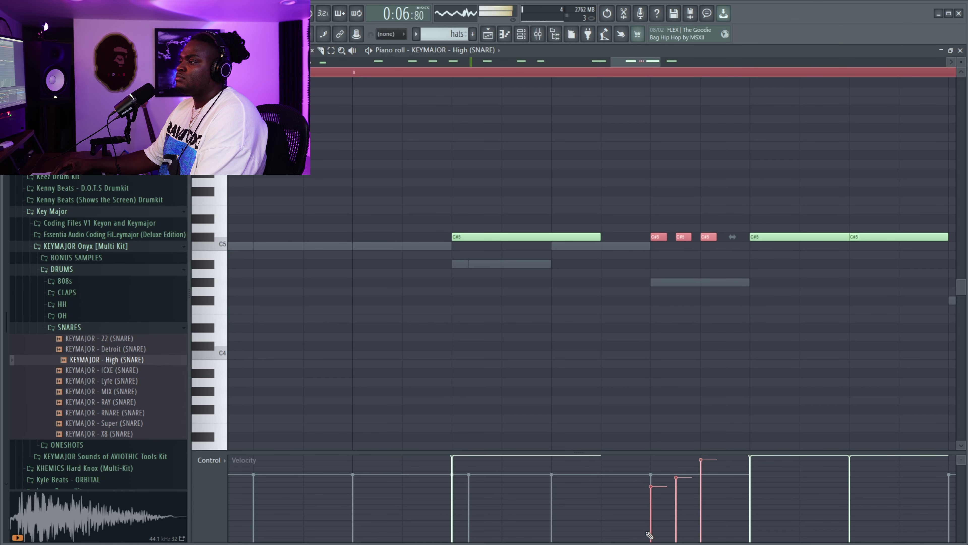
{"action": "scroll", "coordinate": [611, 283], "scroll_direction": "down", "scroll_amount": 4, "text": "ctrl"}
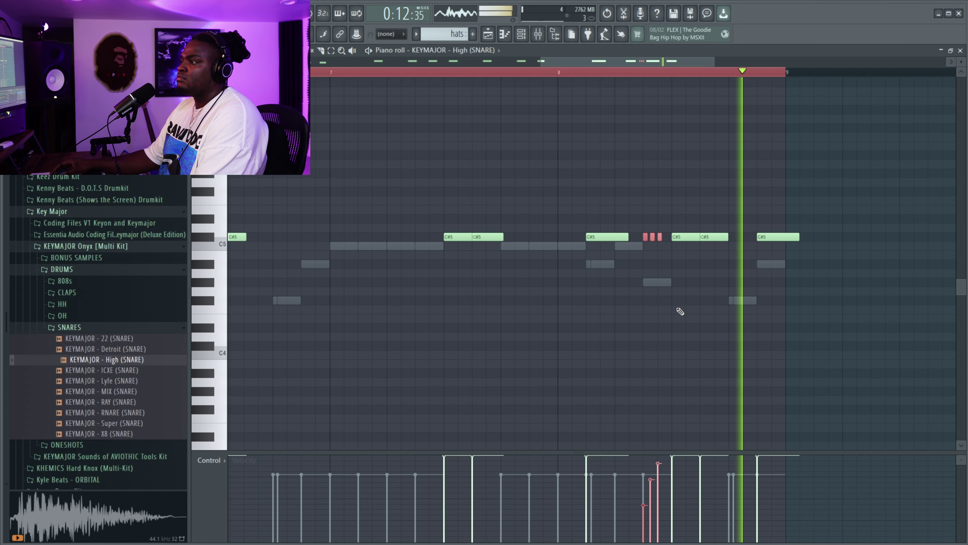
{"action": "key", "text": "ctrl+z"}
{"action": "key", "text": "ctrl+z"}
{"action": "key", "text": "ctrl+z"}
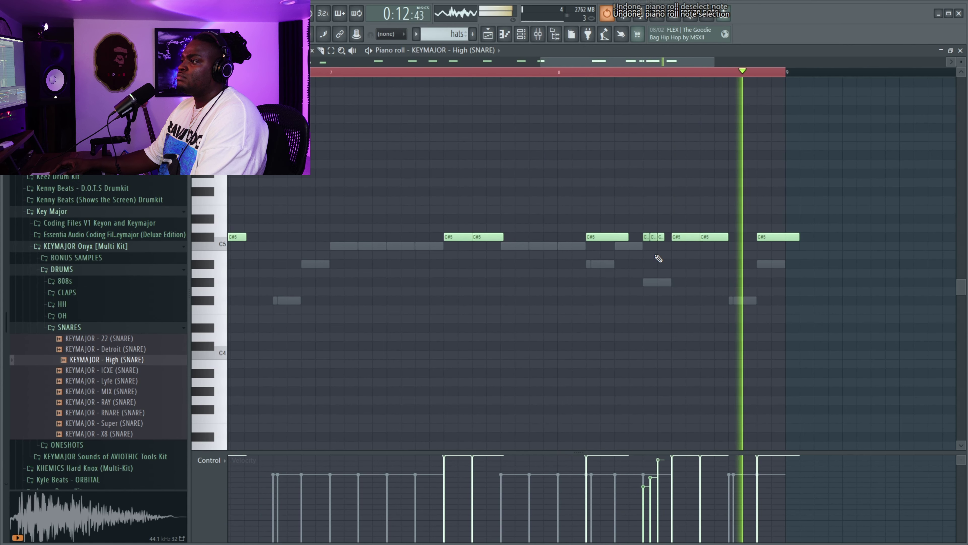
Step: Delete the third note of the bar 8 snare roll, keeping two short C#5 notes
{"action": "scroll", "coordinate": [662, 258], "scroll_direction": "up", "scroll_amount": 4}
{"action": "scroll", "coordinate": [664, 259], "scroll_direction": "up", "scroll_amount": 2, "text": "ctrl"}
{"action": "scroll", "coordinate": [664, 258], "scroll_direction": "down", "scroll_amount": 5}
{"action": "scroll", "coordinate": [666, 275], "scroll_direction": "up", "scroll_amount": 2, "text": "ctrl"}
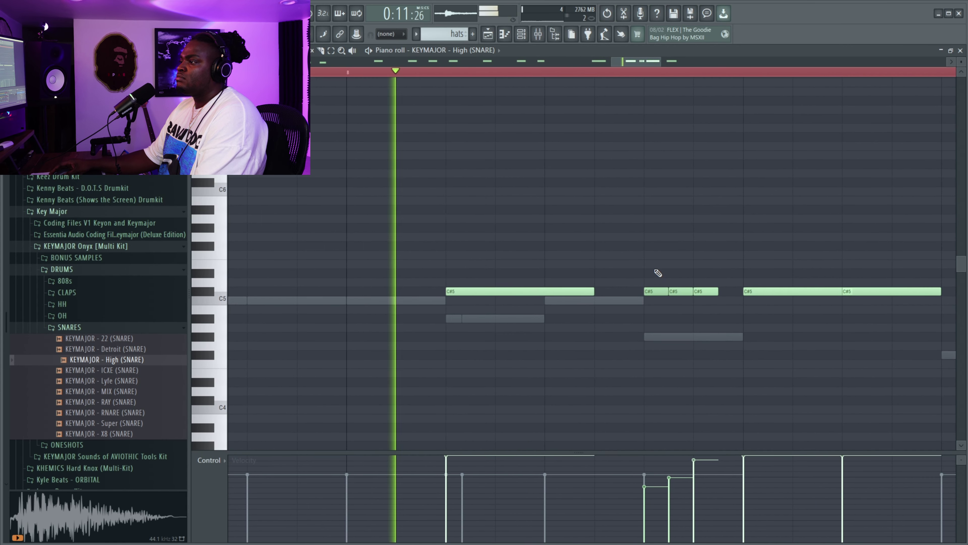
{"action": "right_click", "coordinate": [704, 291]}
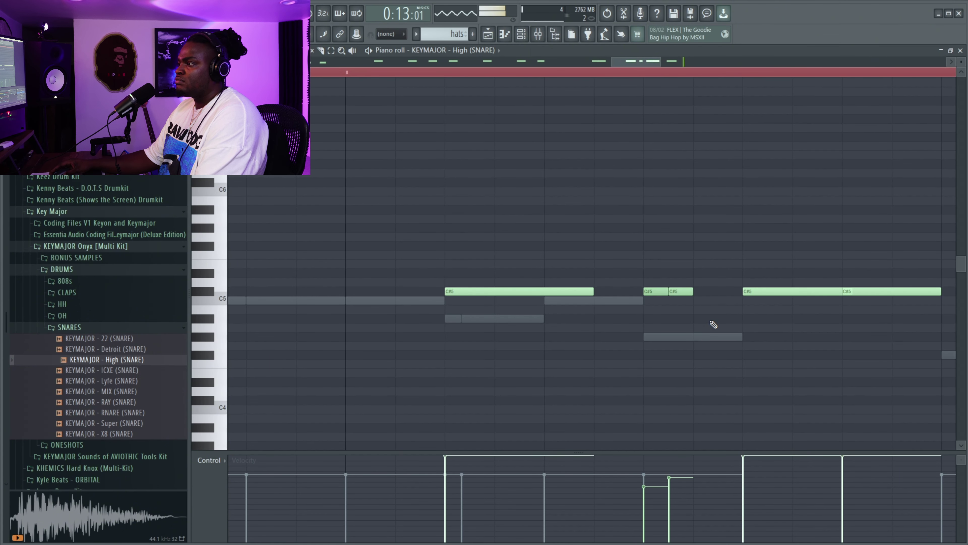
{"action": "scroll", "coordinate": [713, 324], "scroll_direction": "down", "scroll_amount": 2}
{"action": "scroll", "coordinate": [683, 283], "scroll_direction": "down", "scroll_amount": 2, "text": "ctrl"}
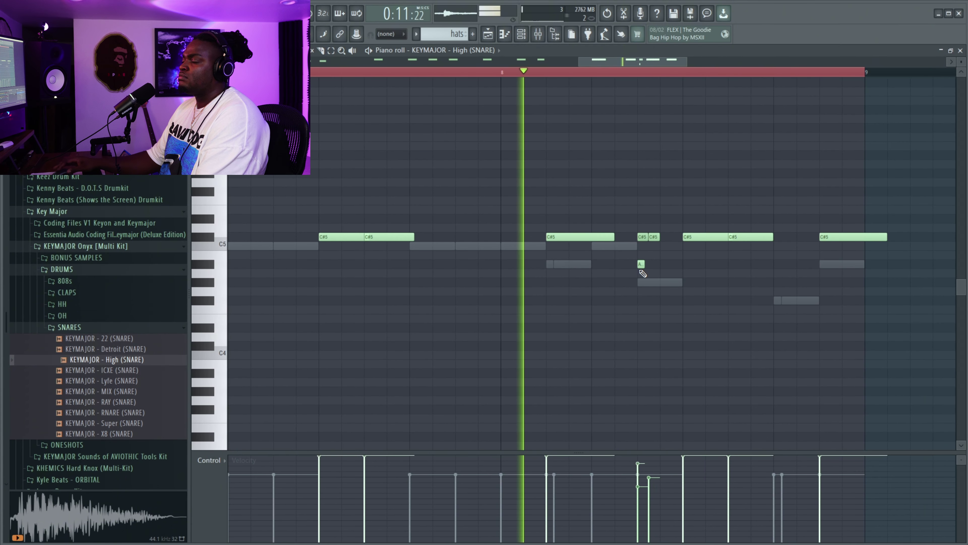
Step: Raise the two short roll notes in bar 8 three semitones to E5 and listen to the fill
{"action": "key", "text": "space"}
{"action": "scroll", "coordinate": [647, 270], "scroll_direction": "up", "scroll_amount": 1}
{"action": "scroll", "coordinate": [644, 294], "scroll_direction": "up", "scroll_amount": 2}
{"action": "scroll", "coordinate": [774, 285], "scroll_direction": "down", "scroll_amount": 4}
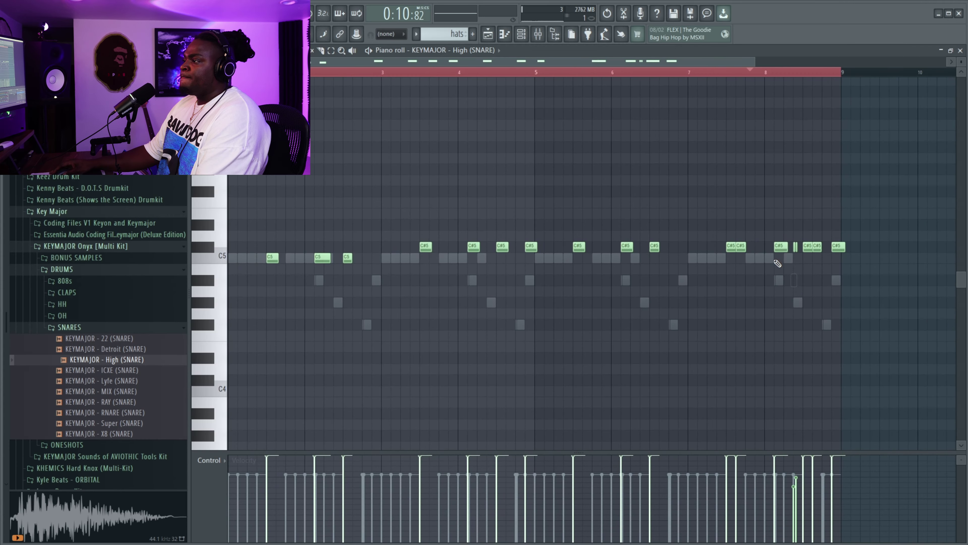
{"action": "scroll", "coordinate": [778, 263], "scroll_direction": "up", "scroll_amount": 4, "text": "ctrl"}
{"action": "key", "text": "space"}
{"action": "key", "text": "shift+Up"}
{"action": "key", "text": "shift+Up"}
{"action": "key", "text": "shift+Up"}
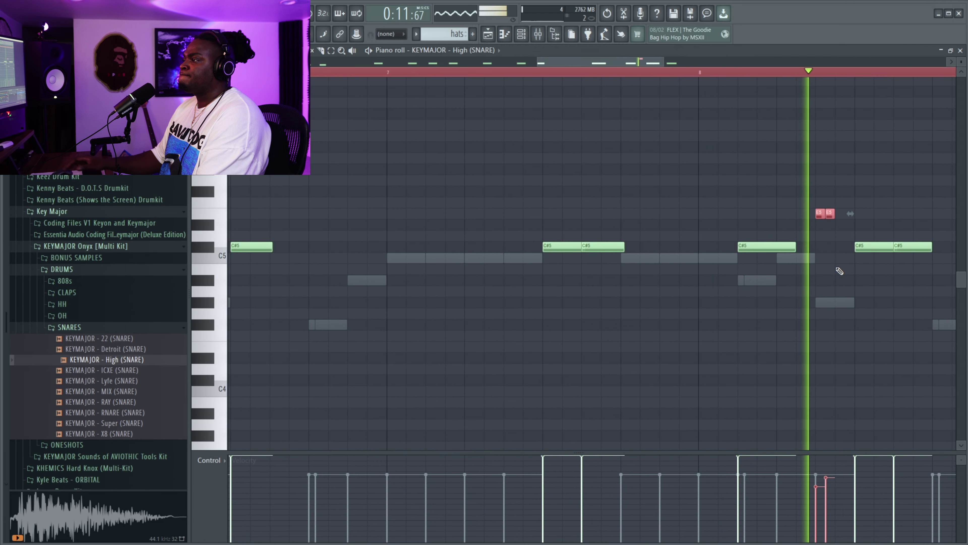
{"action": "scroll", "coordinate": [808, 273], "scroll_direction": "down", "scroll_amount": 3, "text": "ctrl"}
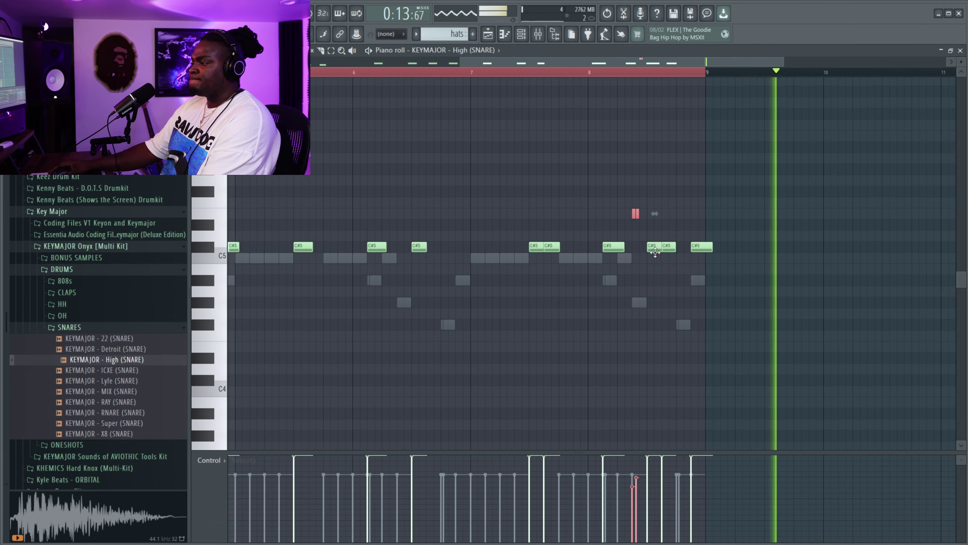
Step: Replace the last snare hit of bar 8 with three G5 notes spaced on a 1/3 beat snap, and play the fill
{"action": "scroll", "coordinate": [655, 252], "scroll_direction": "up", "scroll_amount": 2, "text": "ctrl"}
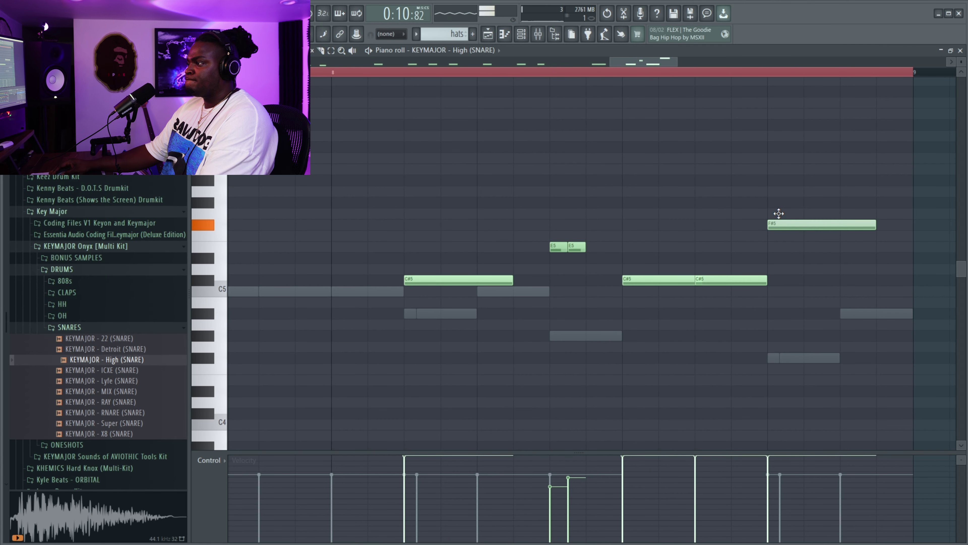
{"action": "key", "text": "ctrl+z"}
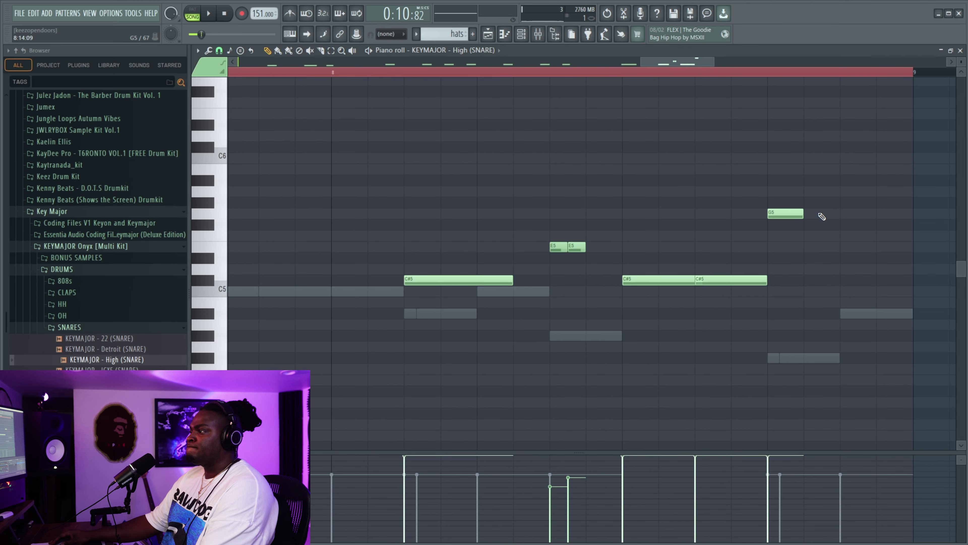
{"action": "left_click", "coordinate": [219, 51]}
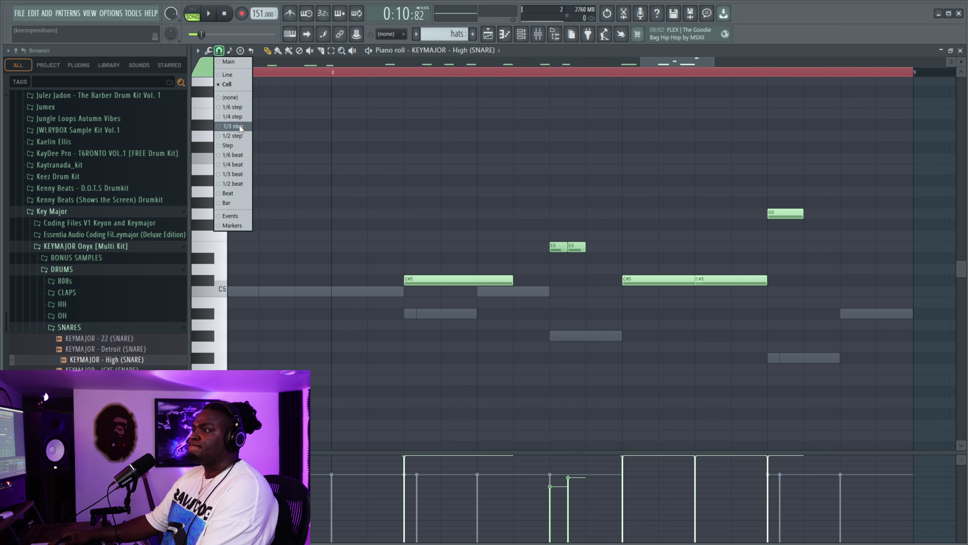
{"action": "left_click", "coordinate": [235, 174]}
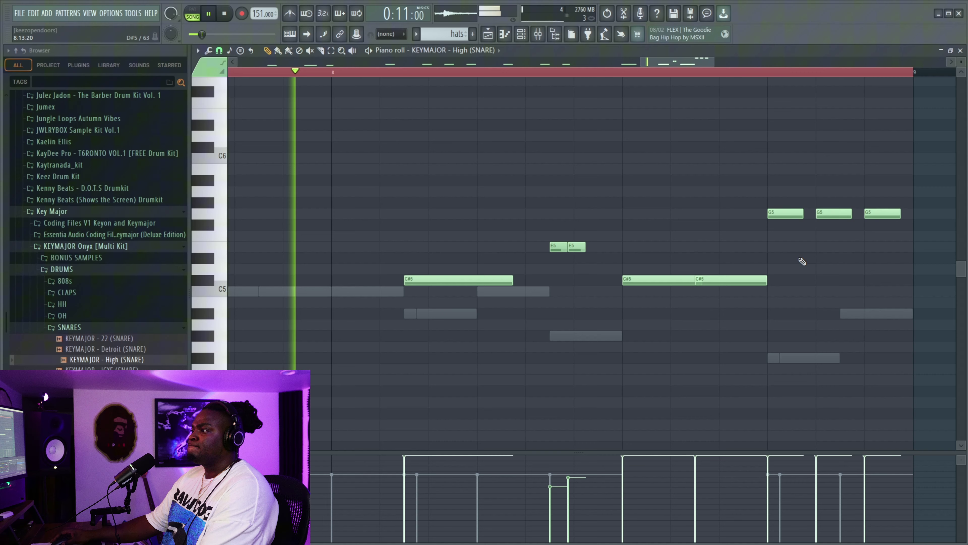
{"action": "scroll", "coordinate": [641, 345], "scroll_direction": "down", "scroll_amount": 1}
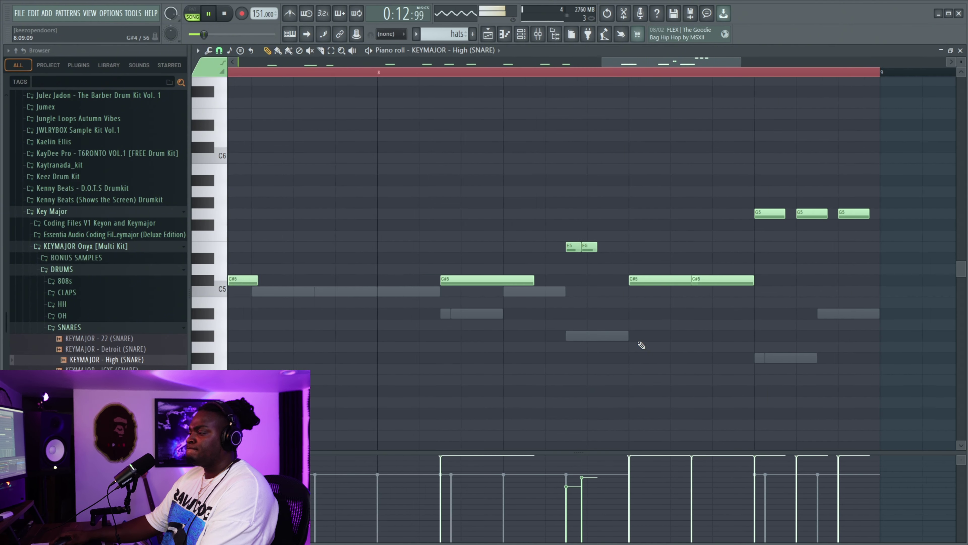
{"action": "scroll", "coordinate": [642, 345], "scroll_direction": "down", "scroll_amount": 1}
Step: Repeat the hats clip back to back along the full length of the melody in the playlist, and collapse the SNARES sample folder
{"action": "key", "text": "F7"}
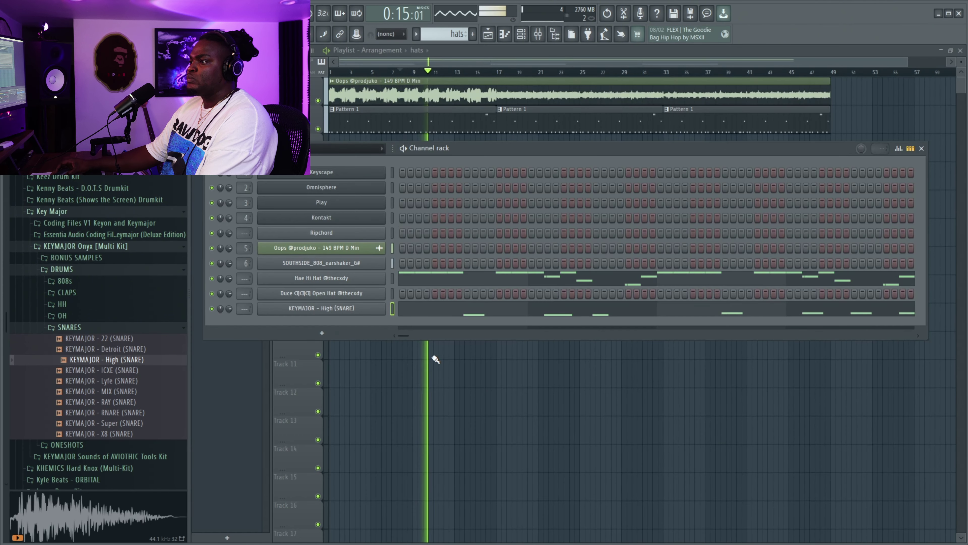
{"action": "key", "text": "F6"}
{"action": "right_click", "coordinate": [528, 178]}
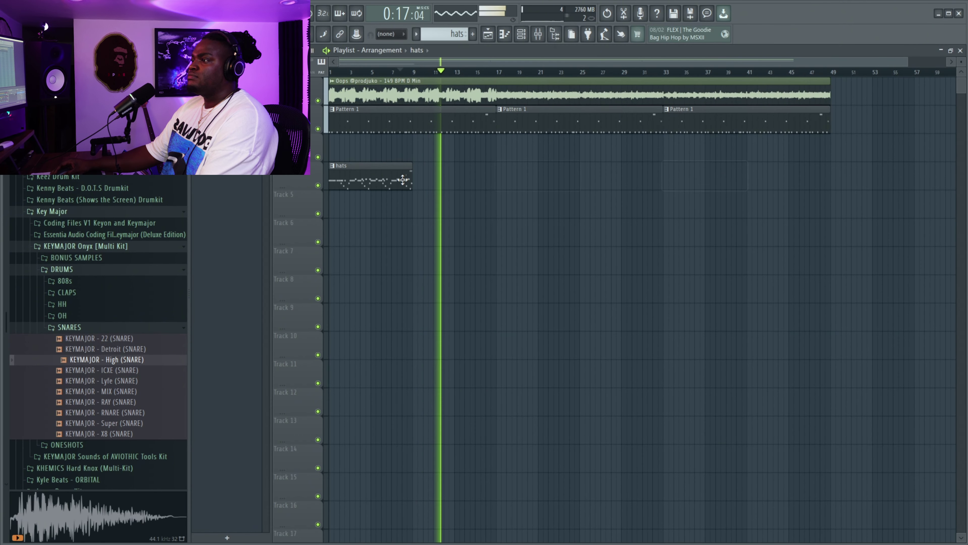
{"action": "left_click_drag", "start_coordinate": [408, 173], "coordinate": [828, 174]}
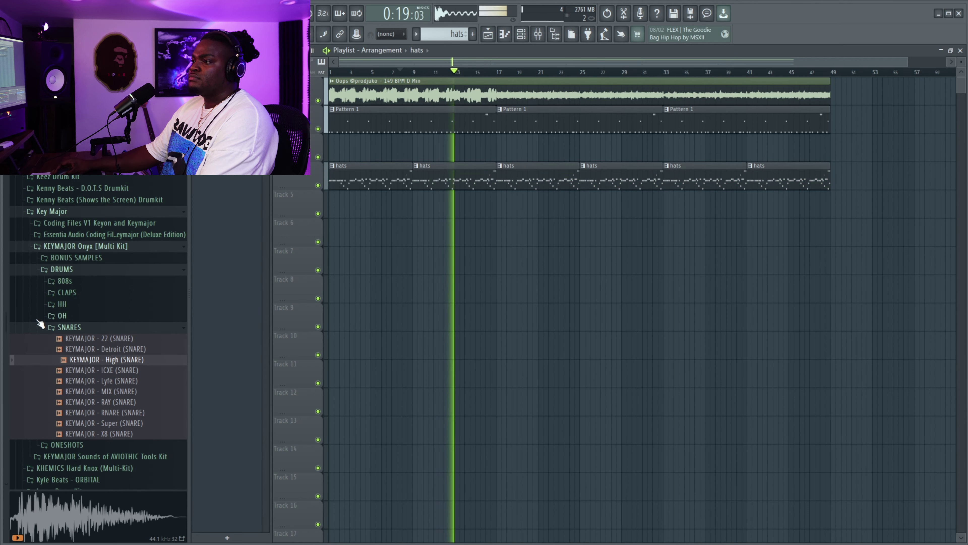
{"action": "left_click", "coordinate": [74, 330]}
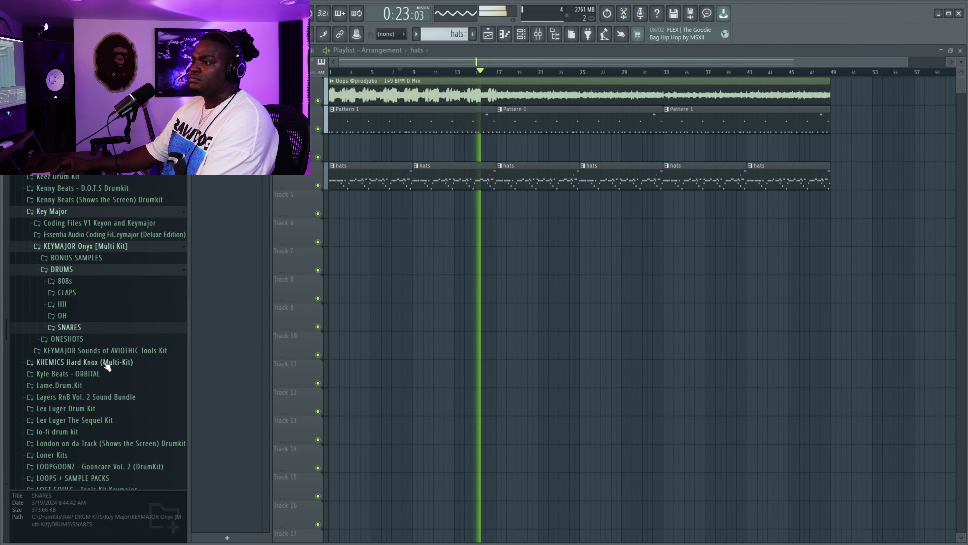
{"action": "scroll", "coordinate": [108, 366], "scroll_direction": "down", "scroll_amount": 10}
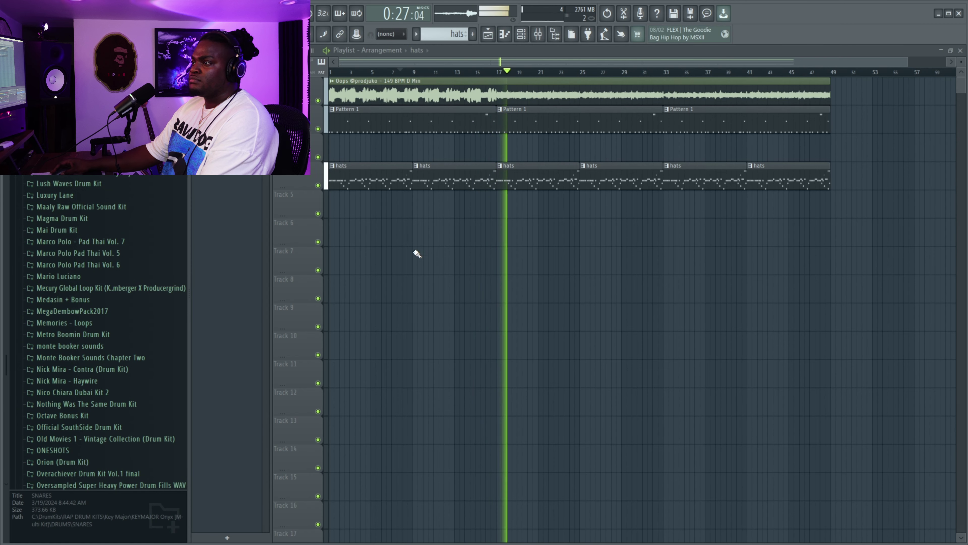
Step: Cut the snare notes from the hats pattern into a new pattern named snare, and place its clip at the start of the arrangement
{"action": "left_click", "coordinate": [522, 34]}
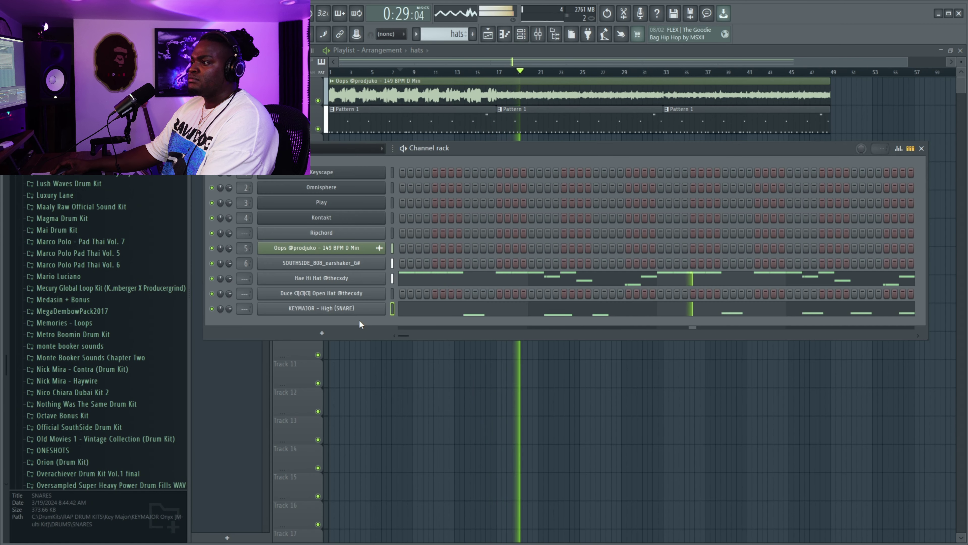
{"action": "right_click", "coordinate": [371, 308]}
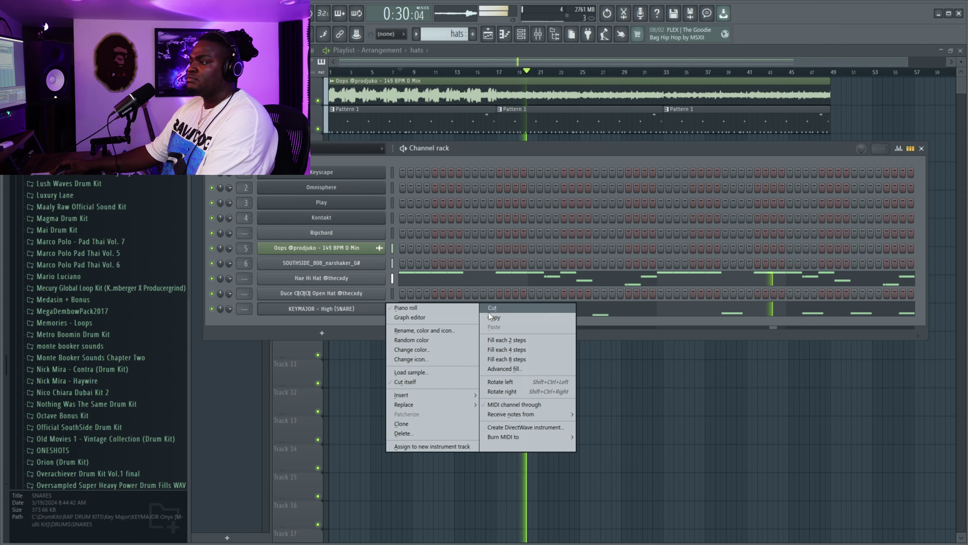
{"action": "left_click", "coordinate": [509, 308]}
{"action": "left_click", "coordinate": [472, 33]}
{"action": "type", "text": "s"}
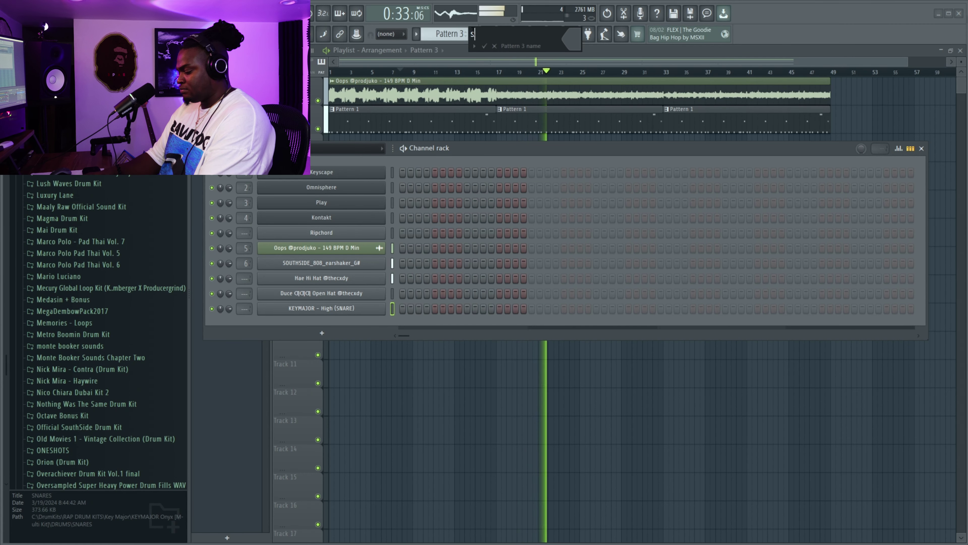
{"action": "type", "text": "nare"}
{"action": "key", "text": "Return"}
{"action": "key", "text": "ctrl+v"}
{"action": "left_click", "coordinate": [481, 343]}
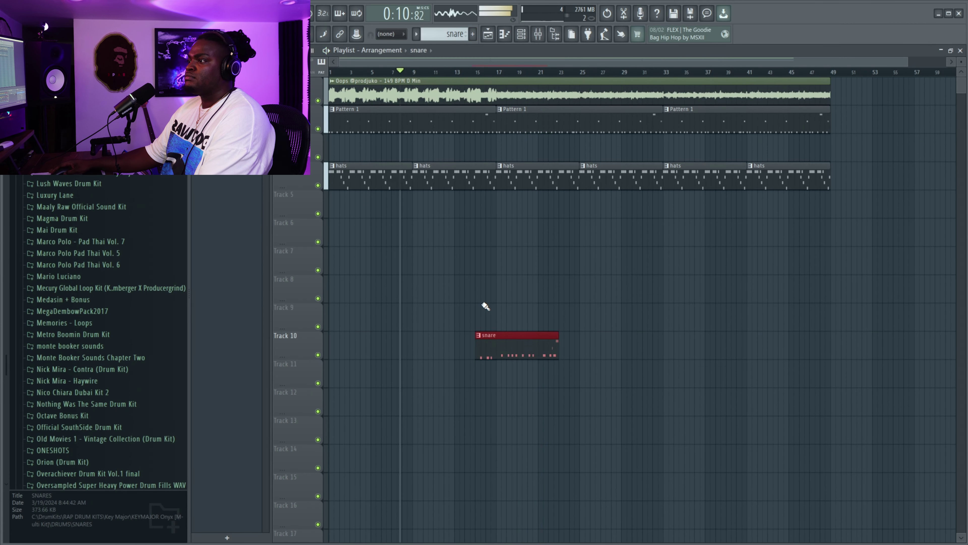
{"action": "left_click_drag", "start_coordinate": [484, 337], "coordinate": [300, 241]}
Step: Raise the first three snare notes one semitone to C#5 and duplicate the entire eight-bar snare phrase
{"action": "double_click", "coordinate": [343, 262]}
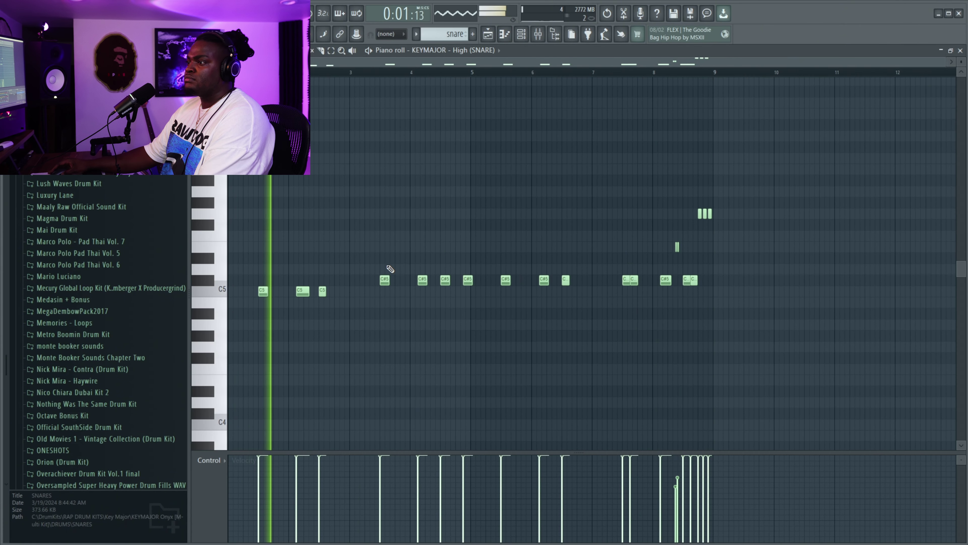
{"action": "left_click_drag", "start_coordinate": [339, 312], "coordinate": [235, 182]}
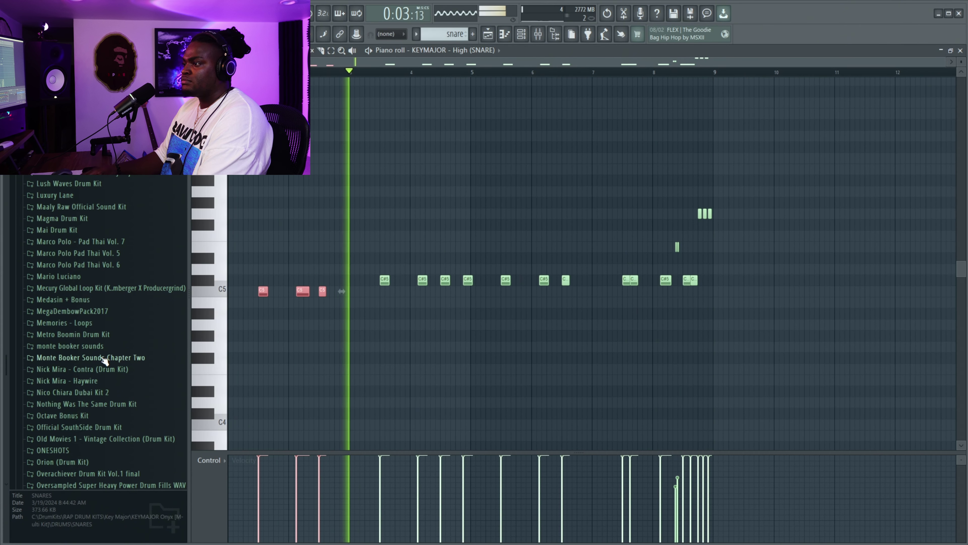
{"action": "key", "text": "shift+Up"}
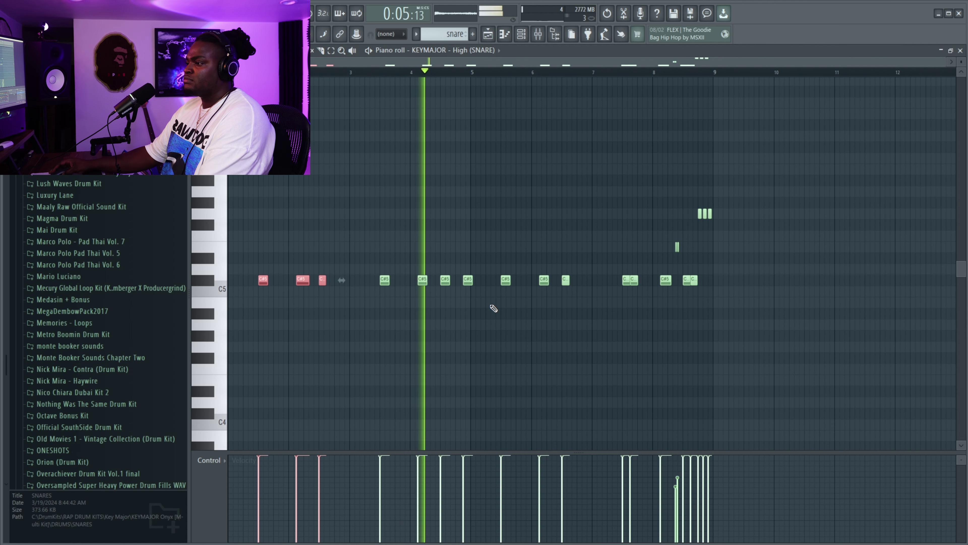
{"action": "key", "text": "ctrl+a"}
{"action": "key", "text": "ctrl+d"}
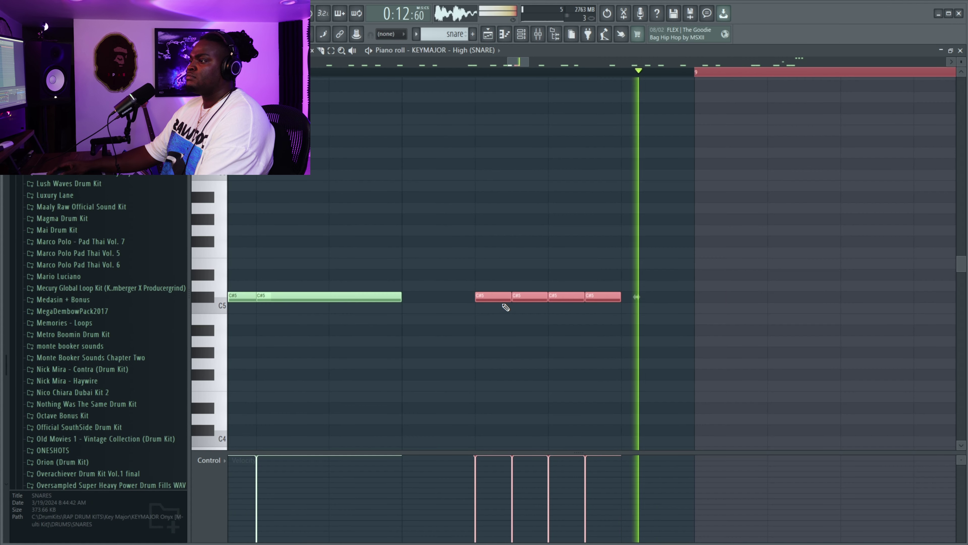
Step: Shift the four selected C#5 snare notes earlier so they sit closer to the preceding snare note
{"action": "key", "text": "space"}
{"action": "left_click_drag", "start_coordinate": [500, 297], "coordinate": [410, 302]}
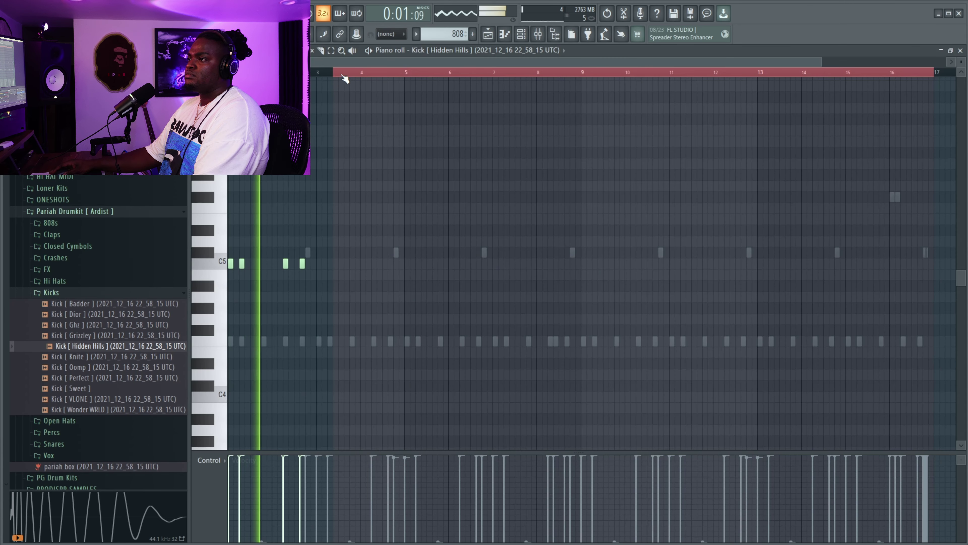
Step: Duplicate the Hidden Hills kick phrase in the 808 pattern until it fills all 16 bars, and clear the note selection
{"action": "key", "text": "ctrl+b"}
{"action": "key", "text": "ctrl+b"}
{"action": "key", "text": "ctrl+b"}
{"action": "key", "text": "ctrl+b"}
{"action": "key", "text": "ctrl+b"}
{"action": "key", "text": "ctrl+b"}
{"action": "key", "text": "ctrl+b"}
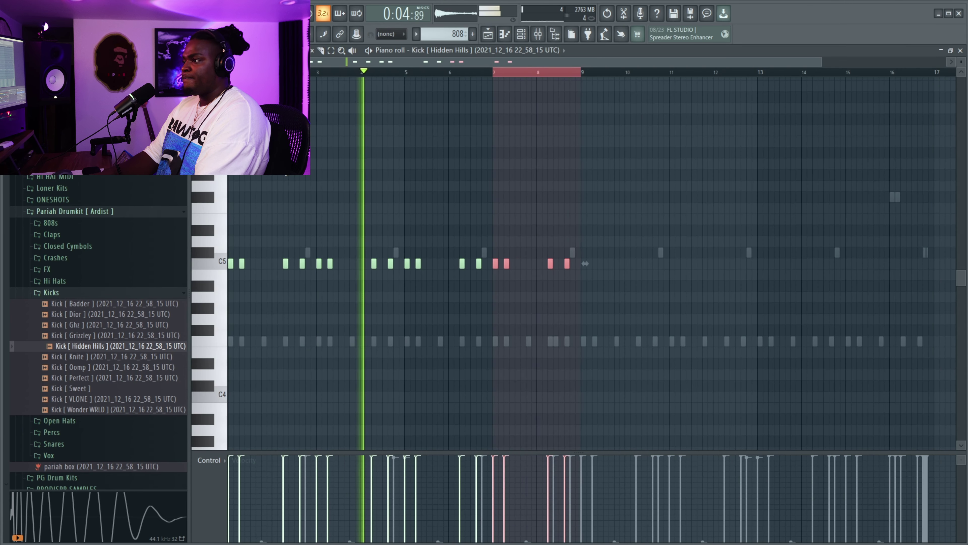
{"action": "key", "text": "ctrl+a"}
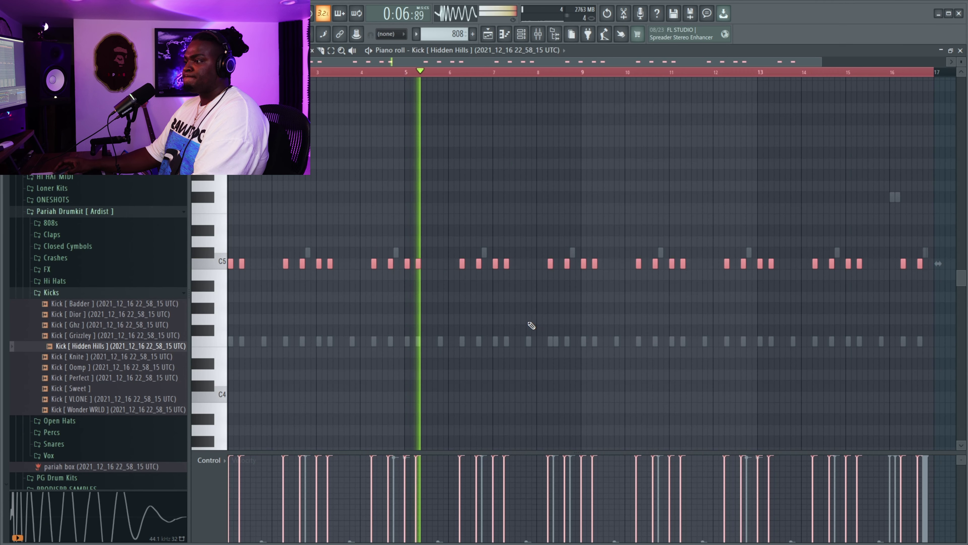
{"action": "key", "text": "ctrl+d"}
Step: Audition the Alert and Facetime samples in the Pariah Drumkit's FX folder, and open its Crashes folder
{"action": "left_click", "coordinate": [47, 269]}
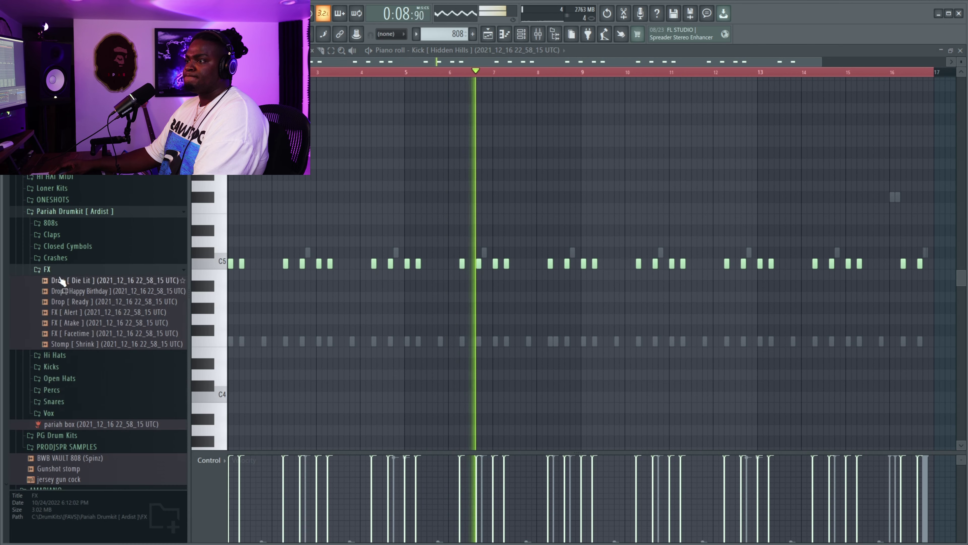
{"action": "left_click", "coordinate": [73, 312]}
{"action": "left_click", "coordinate": [90, 336]}
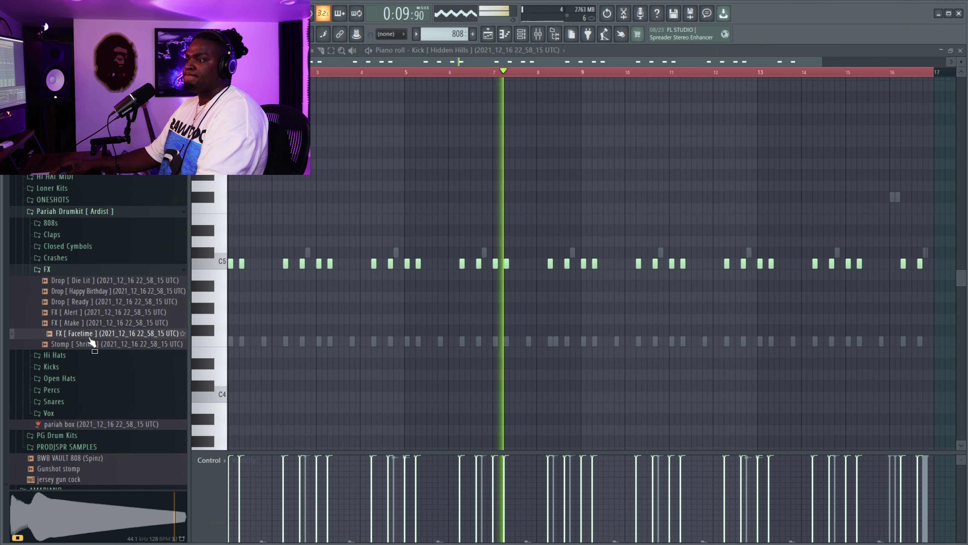
{"action": "left_click", "coordinate": [56, 257]}
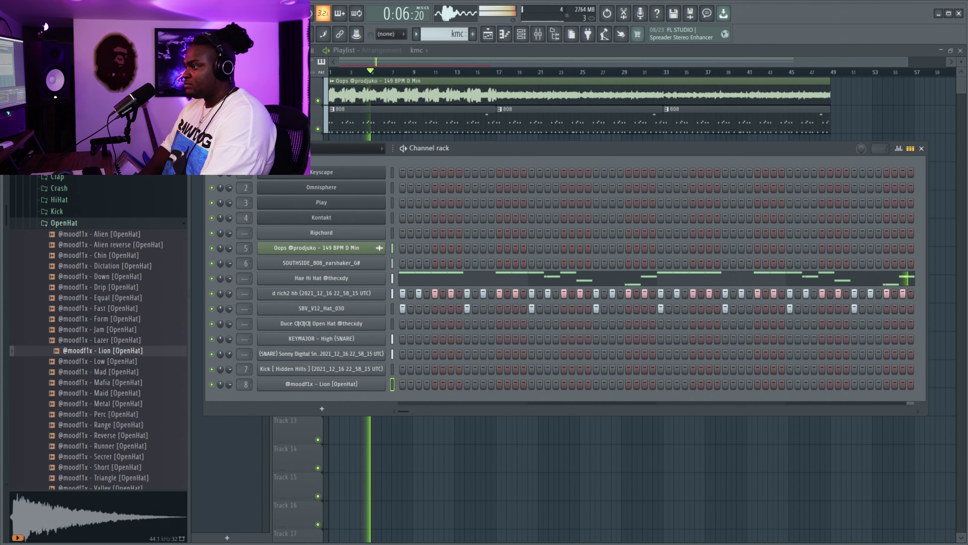
{"action": "key", "text": "space"}
{"action": "key", "text": "space"}
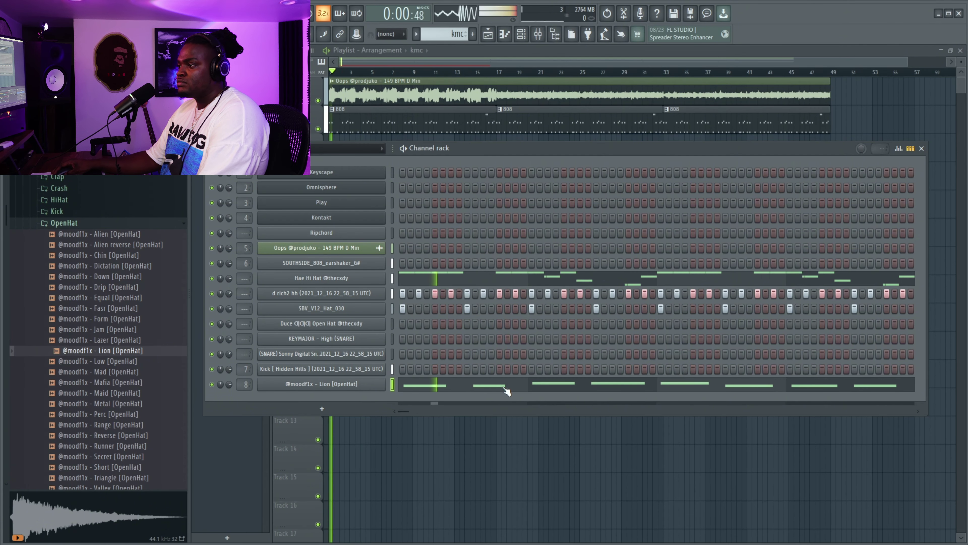
{"action": "left_click", "coordinate": [507, 390]}
Step: Quantize all recorded Lion open-hat notes to the grid and bring them all to C#5
{"action": "key", "text": "ctrl+a"}
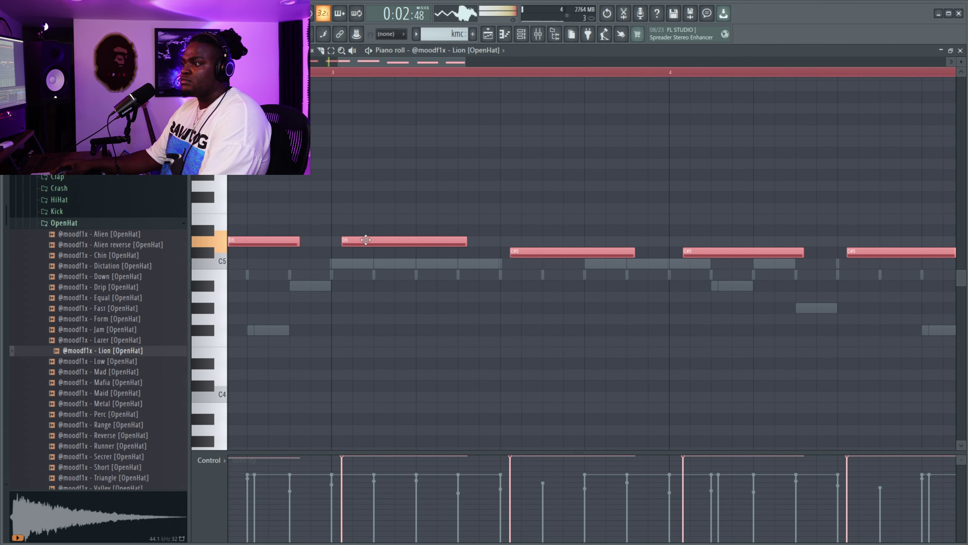
{"action": "key", "text": "ctrl+q"}
{"action": "key", "text": "space"}
{"action": "scroll", "coordinate": [406, 266], "scroll_direction": "down", "scroll_amount": 5}
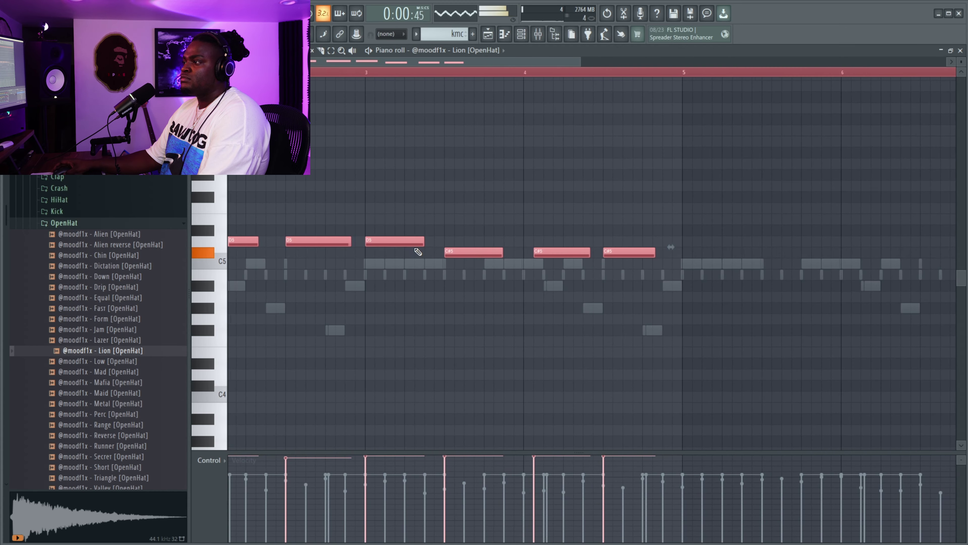
{"action": "key", "text": "space"}
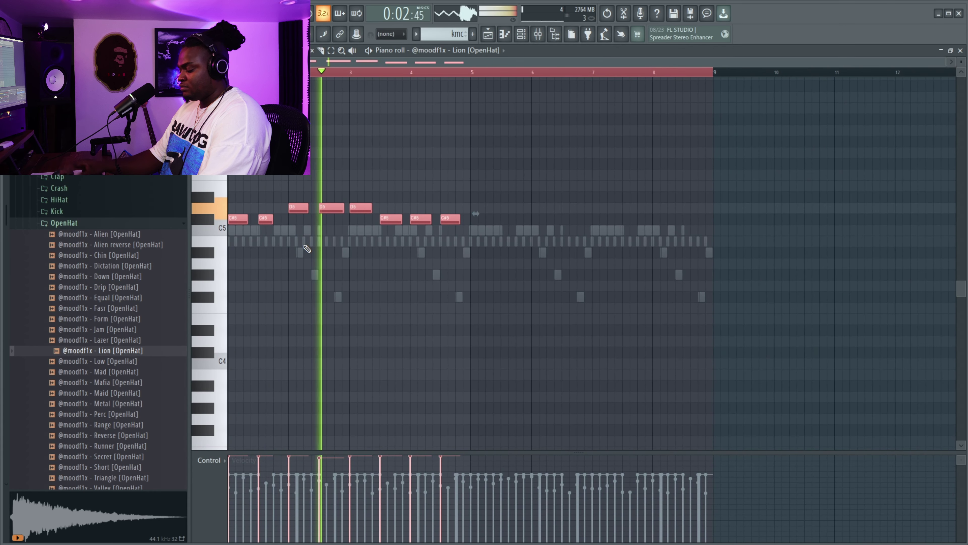
{"action": "key", "text": "Down"}
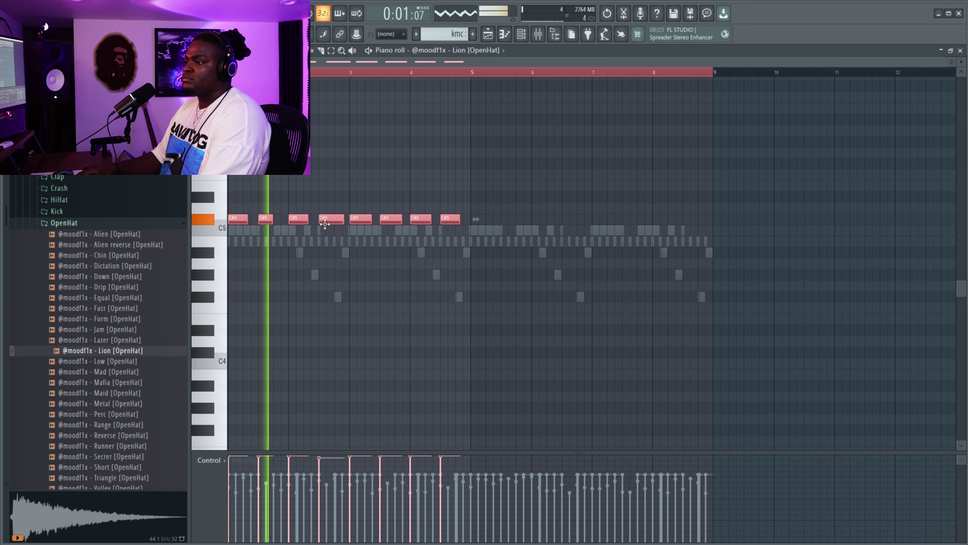
Step: Lengthen all open-hat notes so that each one runs to the start of the next
{"action": "left_click", "coordinate": [396, 288]}
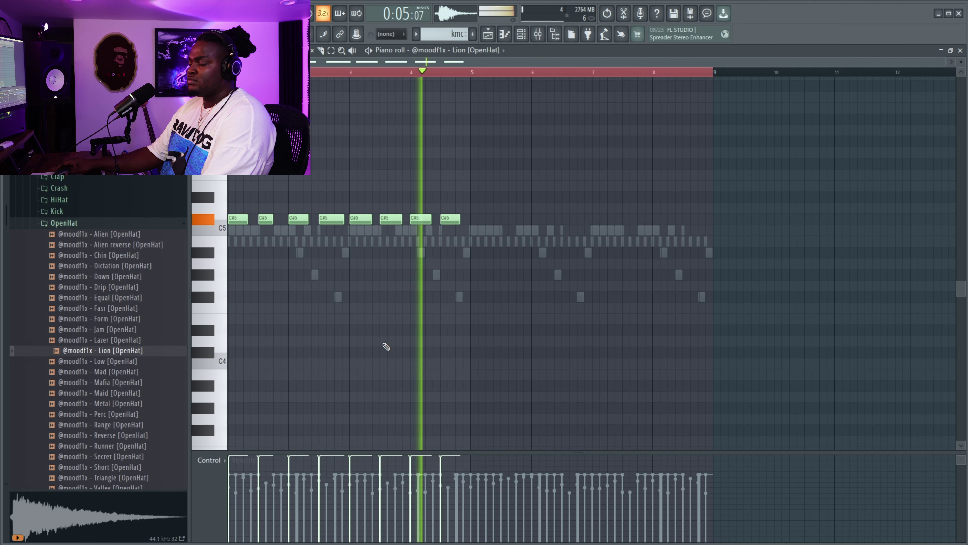
{"action": "key", "text": "ctrl+a"}
{"action": "key", "text": "ctrl+l"}
{"action": "key", "text": "space"}
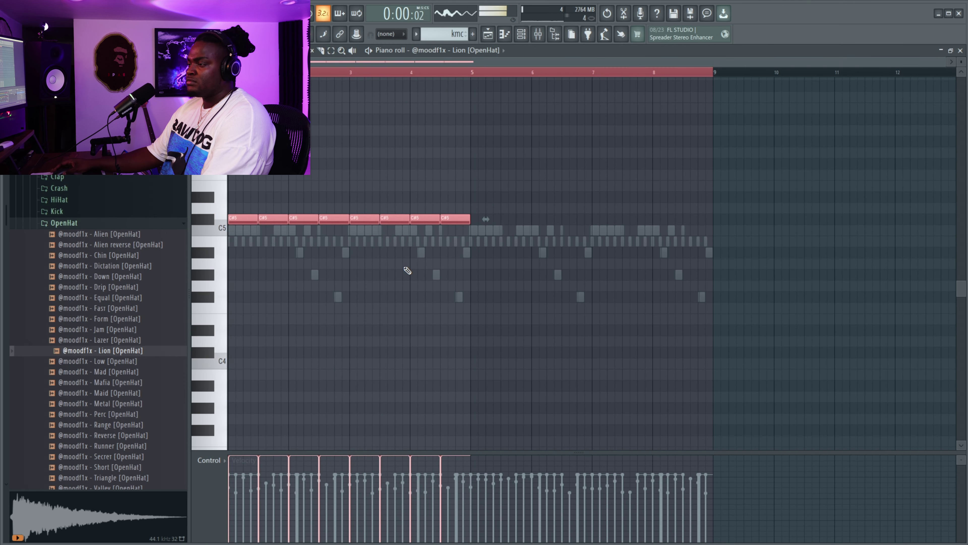
Step: Duplicate the four-bar open-hat line into bars 5 to 8 and raise all its notes to D5
{"action": "key", "text": "ctrl+b"}
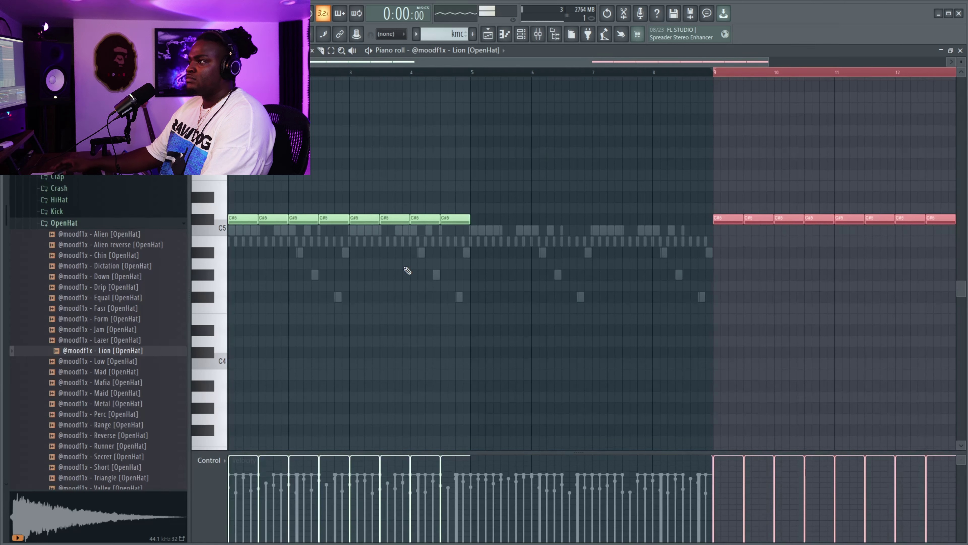
{"action": "key", "text": "space"}
{"action": "left_click_drag", "start_coordinate": [717, 217], "coordinate": [475, 218]}
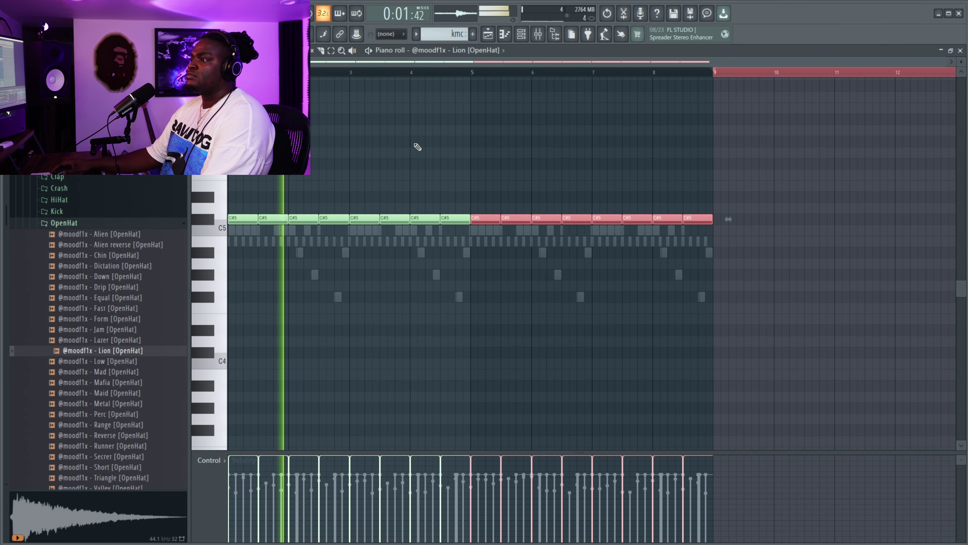
{"action": "key", "text": "ctrl+a"}
{"action": "key", "text": "Up"}
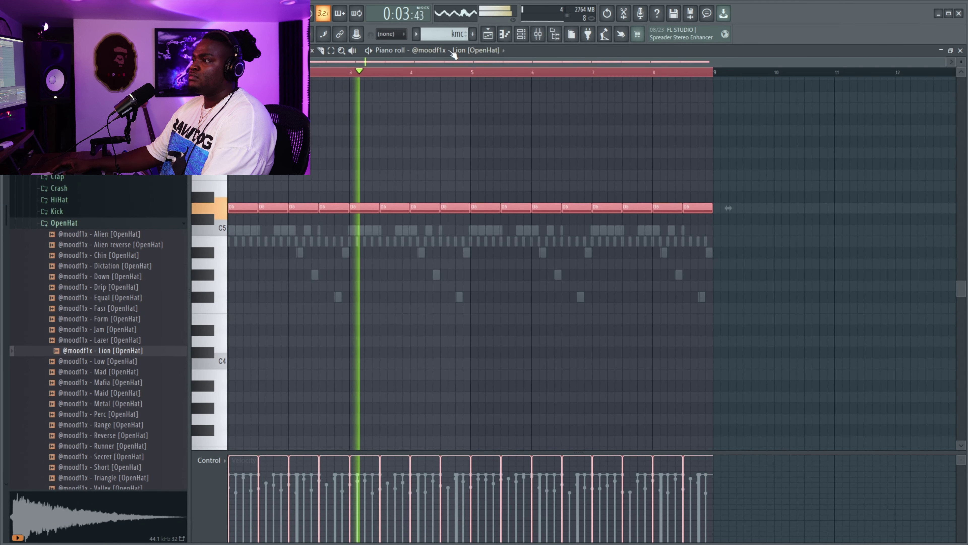
Step: Insert Fruity parametric EQ 2 on the Lion open hat's mixer track and boost band 6 in the treble range
{"action": "left_click", "coordinate": [527, 34]}
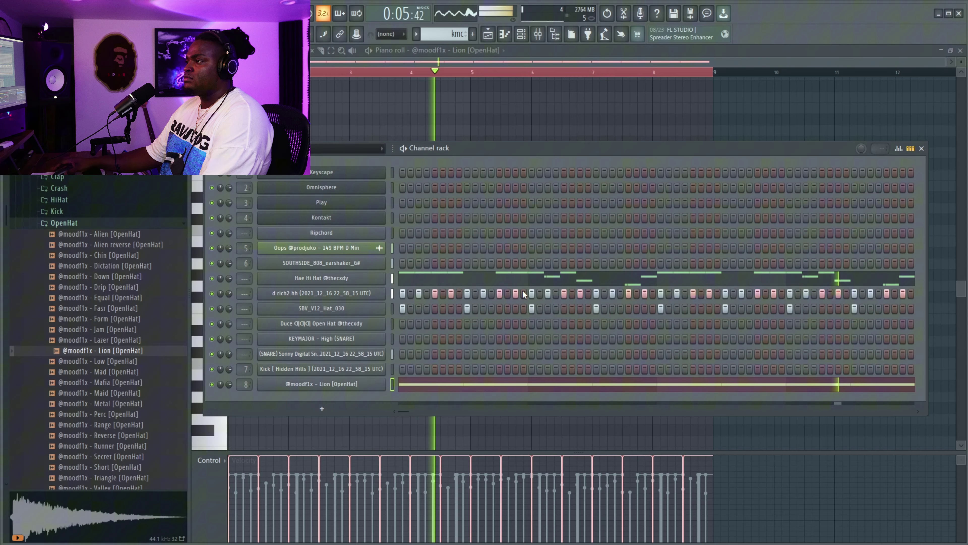
{"action": "left_click", "coordinate": [537, 35]}
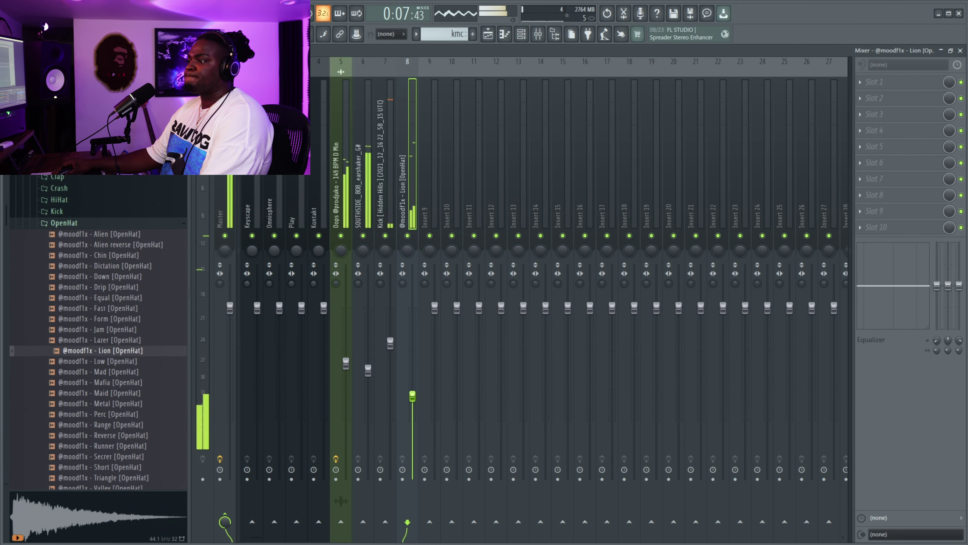
{"action": "left_click", "coordinate": [927, 85]}
{"action": "left_click", "coordinate": [566, 232]}
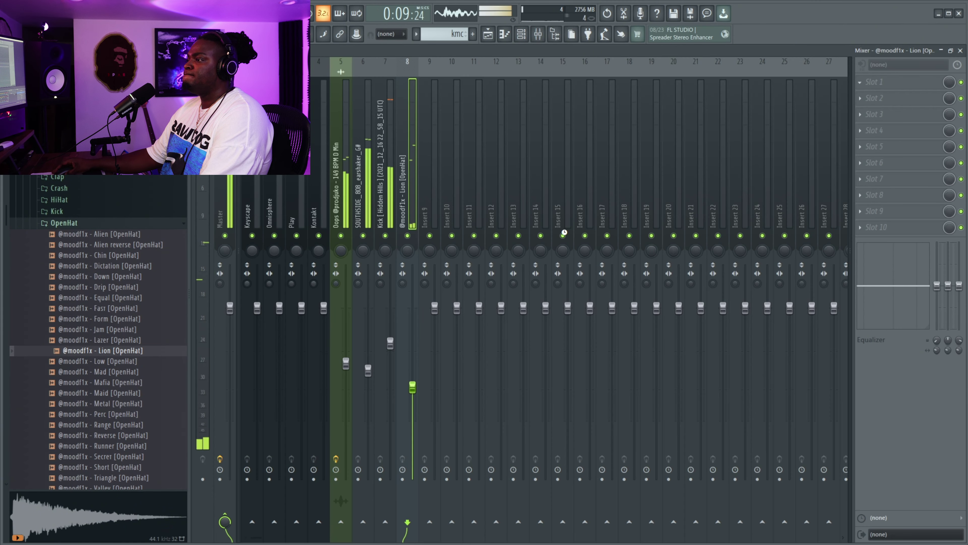
{"action": "mouse_move", "coordinate": [436, 208]}
{"action": "left_mouse_down"}
{"action": "mouse_move", "coordinate": [428, 190]}
{"action": "mouse_move", "coordinate": [440, 192]}
{"action": "left_mouse_up"}
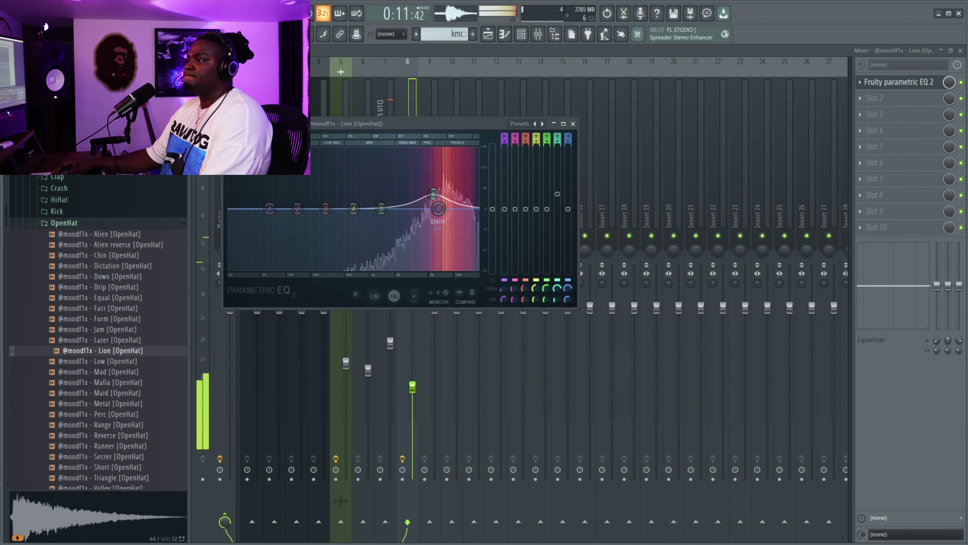
{"action": "left_click", "coordinate": [442, 107]}
Step: Raise all Lion open-hat notes one more semitone to D#5, and collapse the OpenHat sample folder
{"action": "left_click", "coordinate": [522, 34]}
{"action": "key", "text": "space"}
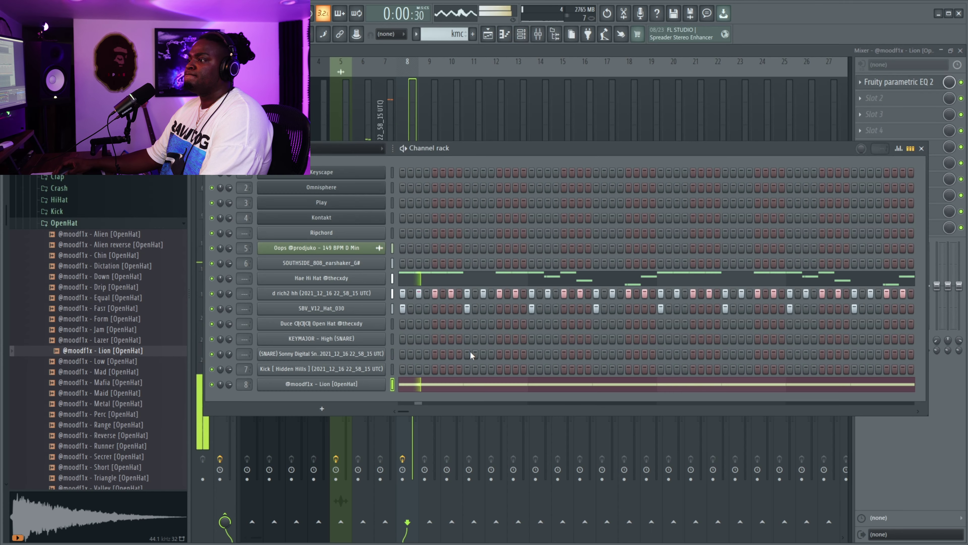
{"action": "right_click", "coordinate": [374, 386]}
{"action": "key", "text": "Escape"}
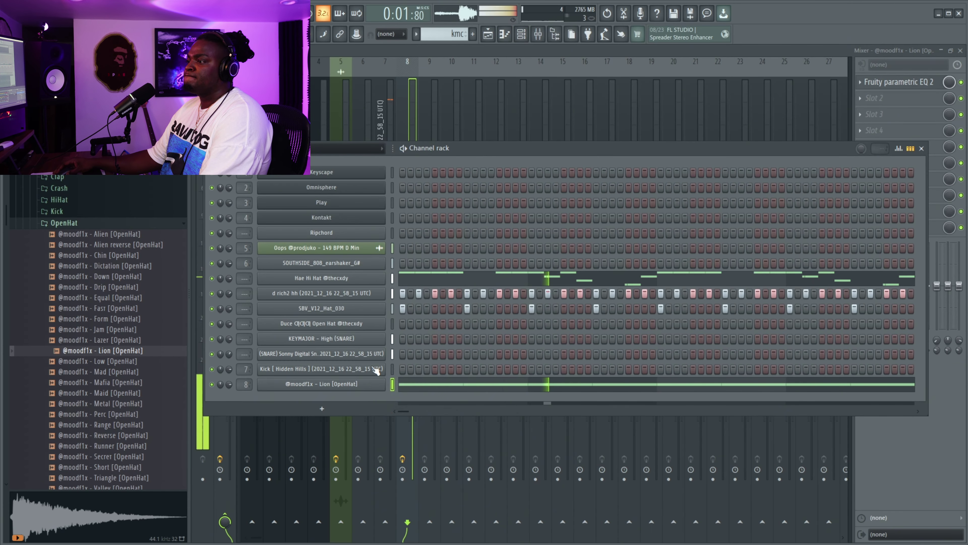
{"action": "right_click", "coordinate": [384, 381]}
{"action": "left_click", "coordinate": [401, 385]}
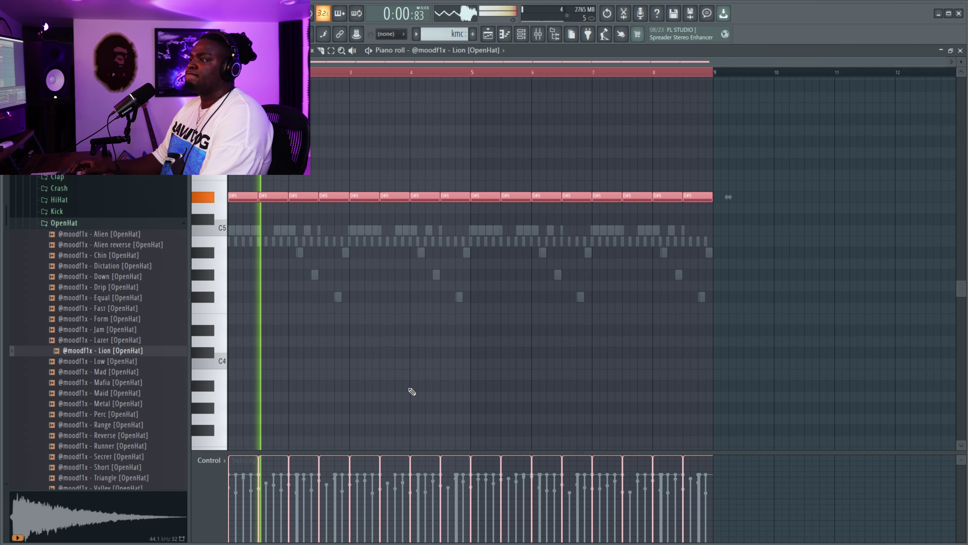
{"action": "left_click", "coordinate": [58, 223]}
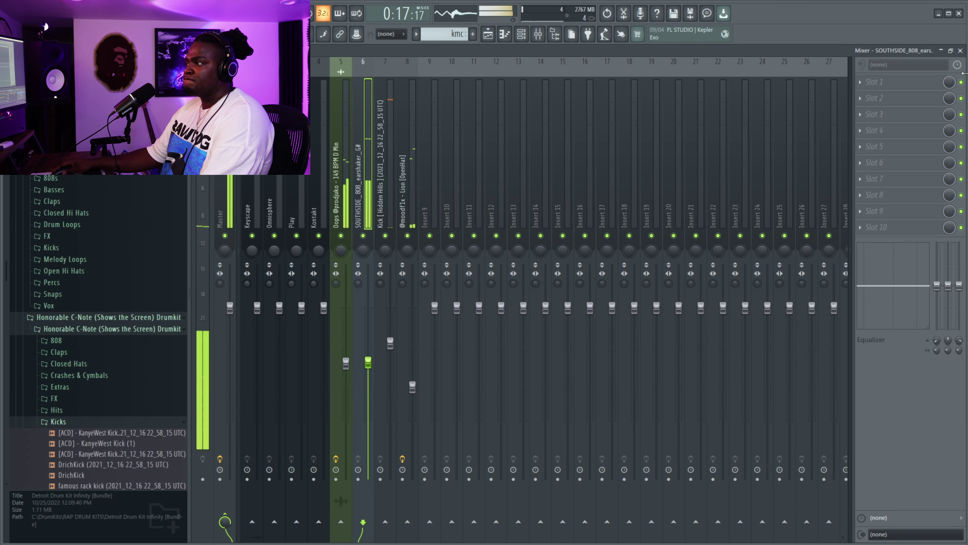
Step: Insert Fruity parametric EQ 2 on the SOUTHSIDE_808_earshaker_G# mixer track and boost bands 2 and 3
{"action": "left_click", "coordinate": [877, 81]}
{"action": "left_click", "coordinate": [904, 158]}
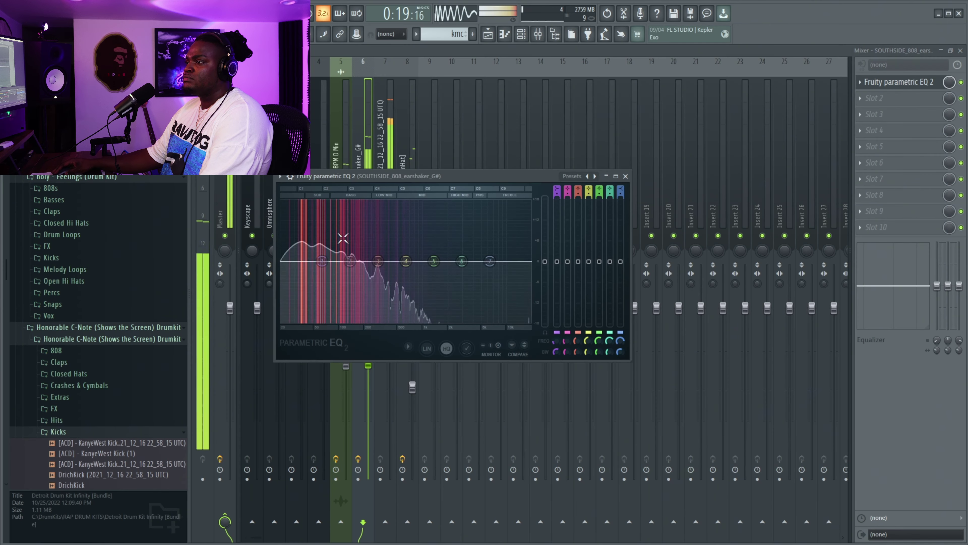
{"action": "left_click_drag", "start_coordinate": [350, 261], "coordinate": [376, 245]}
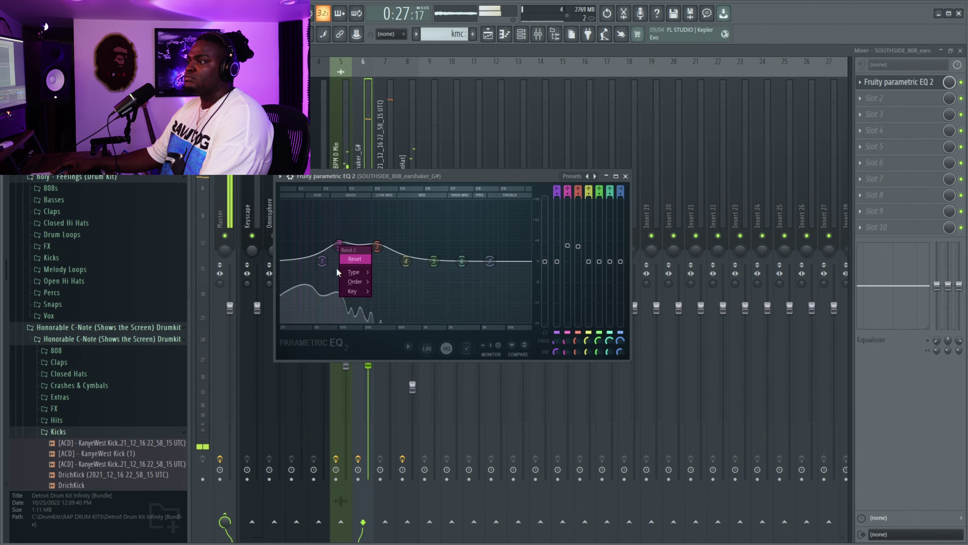
Step: Change band 1 of the 808's EQ to a high pass filter and lower its cutoff into the sub range
{"action": "right_click", "coordinate": [322, 262]}
{"action": "mouse_move", "coordinate": [337, 287]}
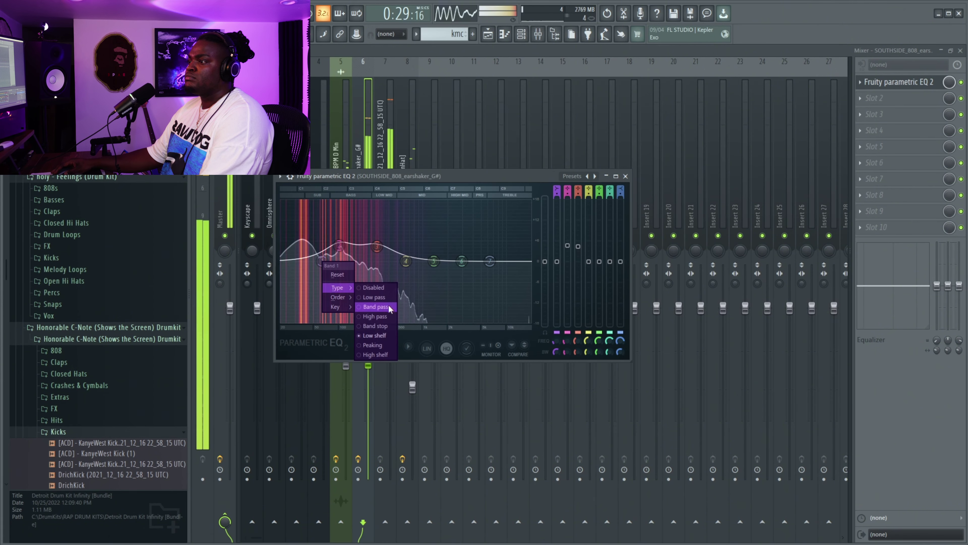
{"action": "left_click", "coordinate": [372, 316]}
{"action": "left_click_drag", "start_coordinate": [321, 261], "coordinate": [295, 261]}
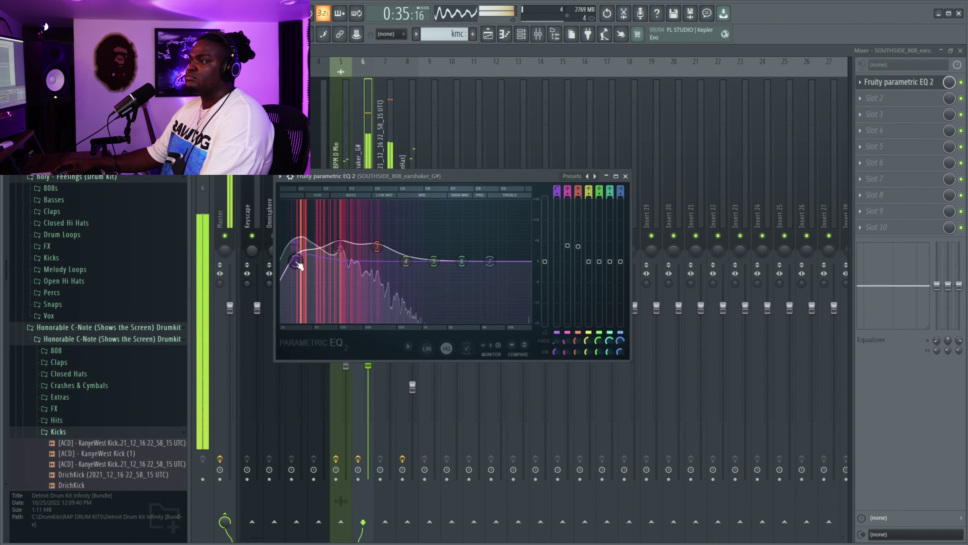
Step: Add a slight boost on band 4 of the 808's EQ and fine-tune its lower bands
{"action": "left_click_drag", "start_coordinate": [377, 246], "coordinate": [405, 256]}
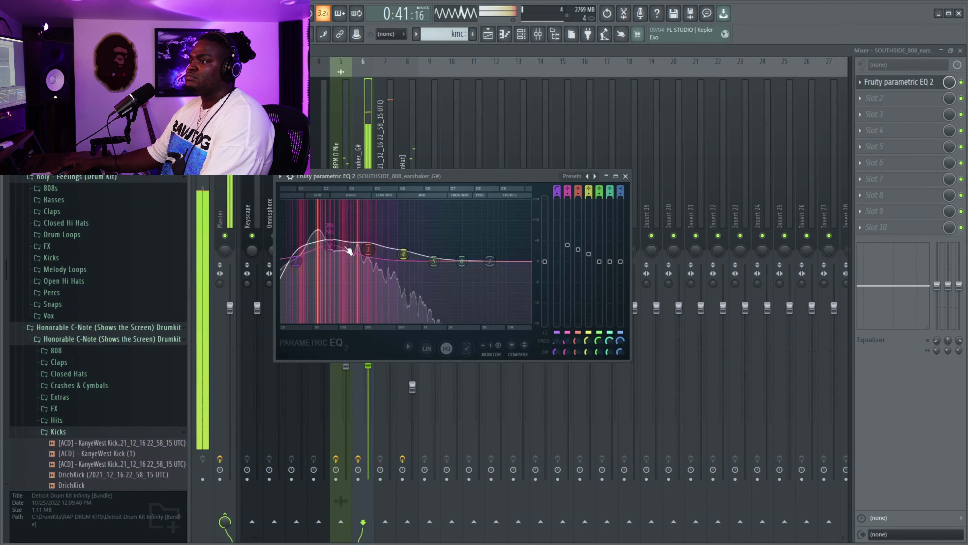
{"action": "left_click_drag", "start_coordinate": [296, 261], "coordinate": [302, 264]}
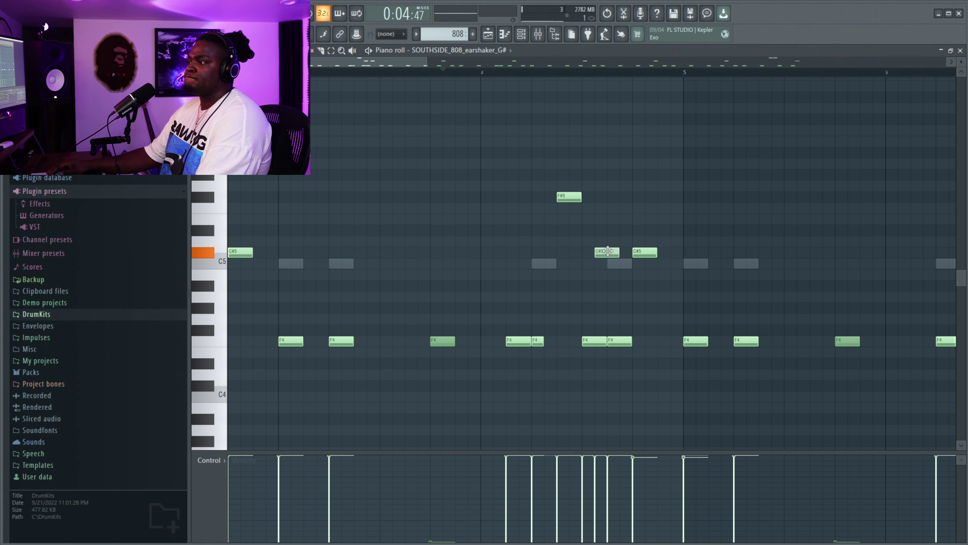
Step: In bar 4 of the 808 part, delete the two C#5 notes, shift the last F4 later with a C5 after it, and play the change
{"action": "key", "text": "space"}
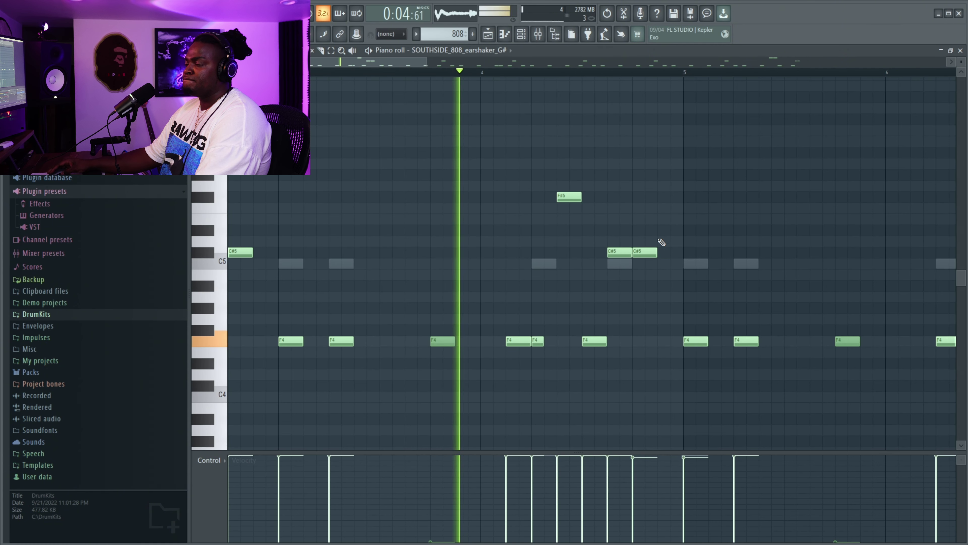
{"action": "right_click", "coordinate": [644, 252]}
{"action": "right_click", "coordinate": [619, 252]}
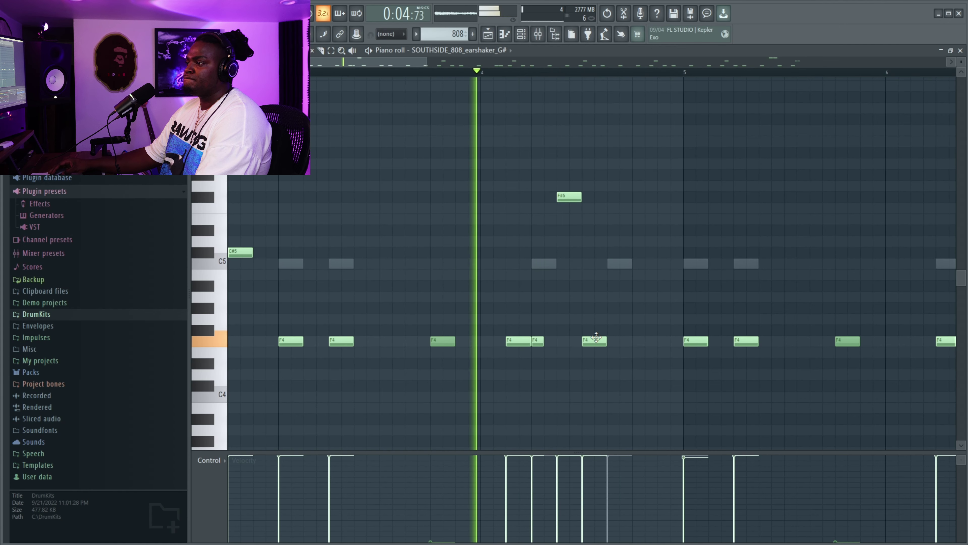
{"action": "left_click_drag", "start_coordinate": [594, 340], "coordinate": [620, 340]}
{"action": "key", "text": "space"}
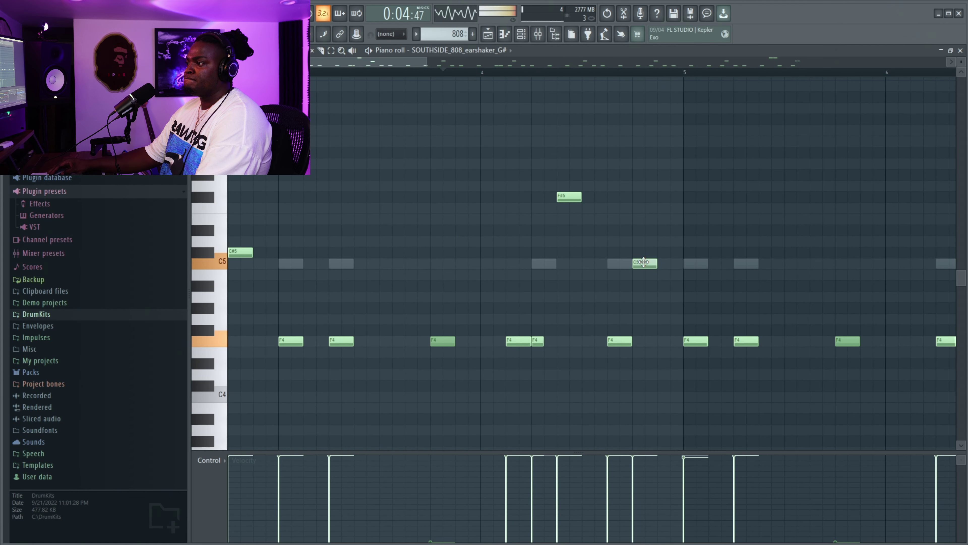
{"action": "scroll", "coordinate": [522, 353], "scroll_direction": "down", "scroll_amount": 2}
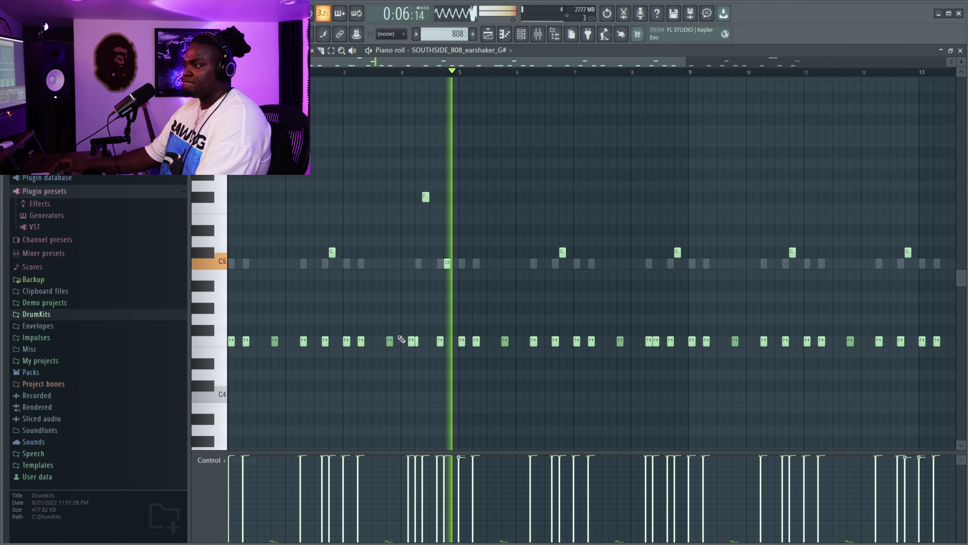
{"action": "scroll", "coordinate": [462, 326], "scroll_direction": "up", "scroll_amount": 3}
{"action": "scroll", "coordinate": [638, 329], "scroll_direction": "down", "scroll_amount": 5}
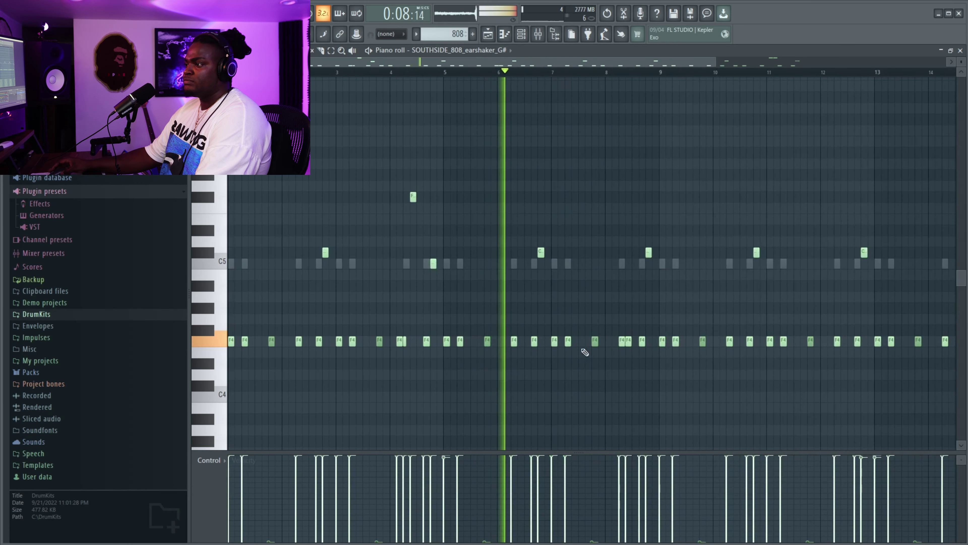
Step: Delete all 808 notes from bar 9 onward in the piano roll
{"action": "scroll", "coordinate": [567, 358], "scroll_direction": "down", "scroll_amount": 1}
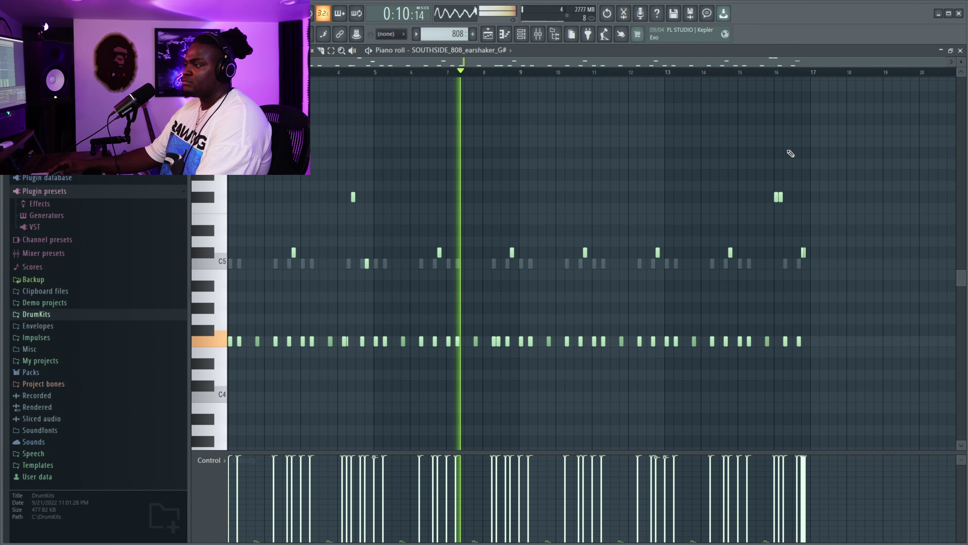
{"action": "left_click_drag", "start_coordinate": [833, 159], "coordinate": [519, 389]}
{"action": "key", "text": "Delete"}
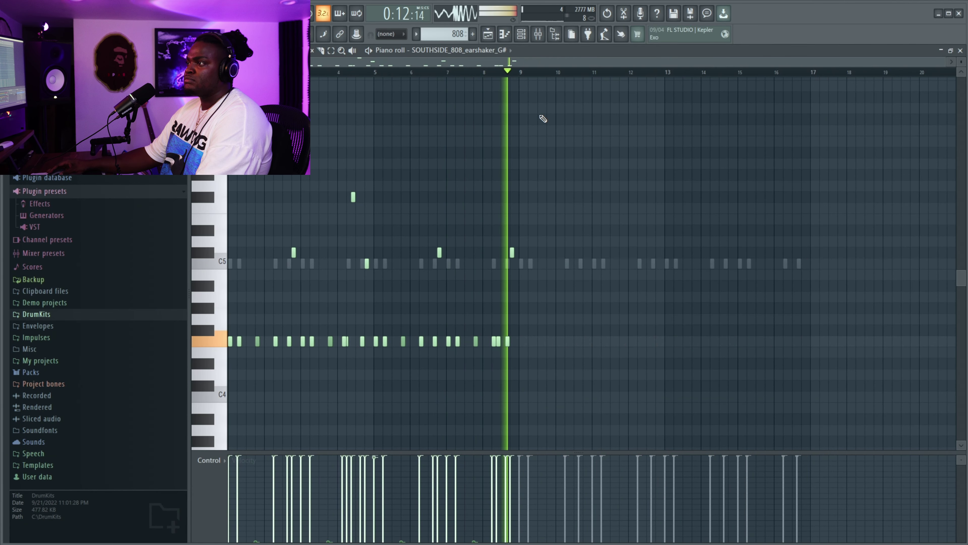
Step: Rework bar 8 of the 808 part with an earlier four-note F4 roll, a short F4 after it, and a closing F#5
{"action": "scroll", "coordinate": [534, 253], "scroll_direction": "up", "scroll_amount": 6}
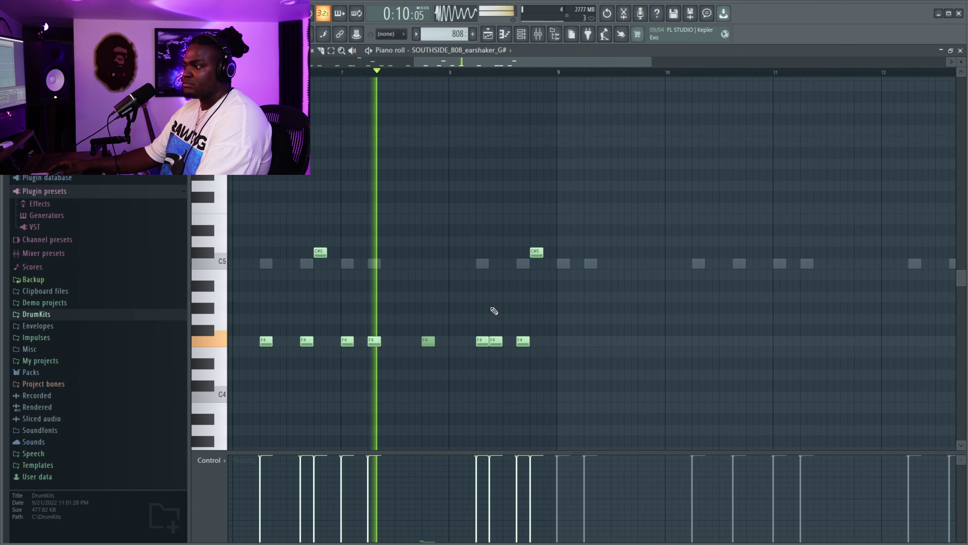
{"action": "scroll", "coordinate": [466, 355], "scroll_direction": "up", "scroll_amount": 2}
{"action": "key", "text": "space"}
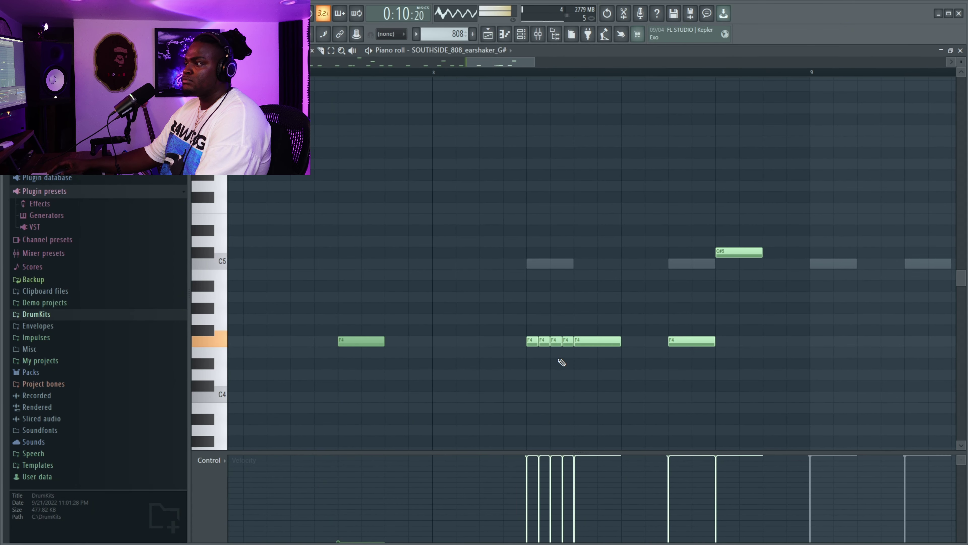
{"action": "key", "text": "space"}
{"action": "right_click", "coordinate": [598, 341]}
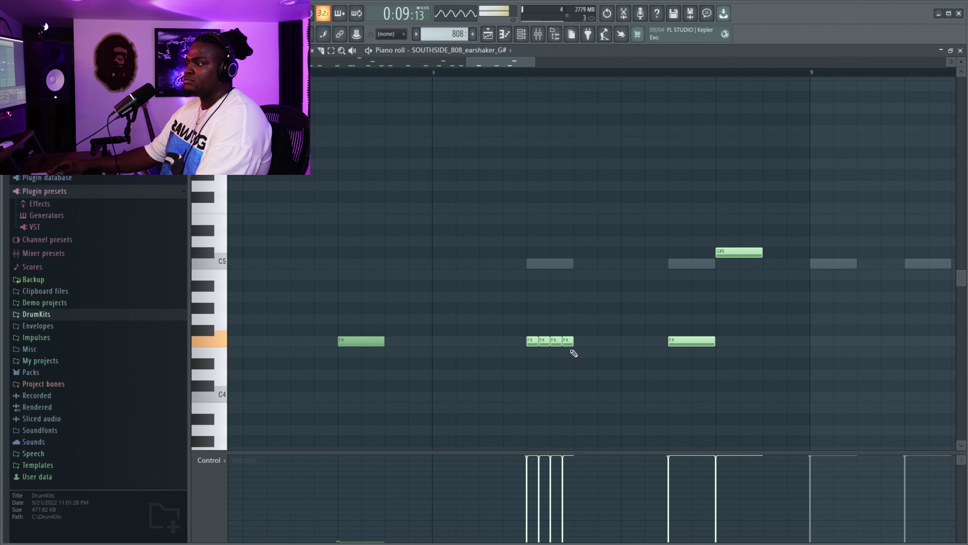
{"action": "key", "text": "shift+Left"}
{"action": "key", "text": "shift+Left"}
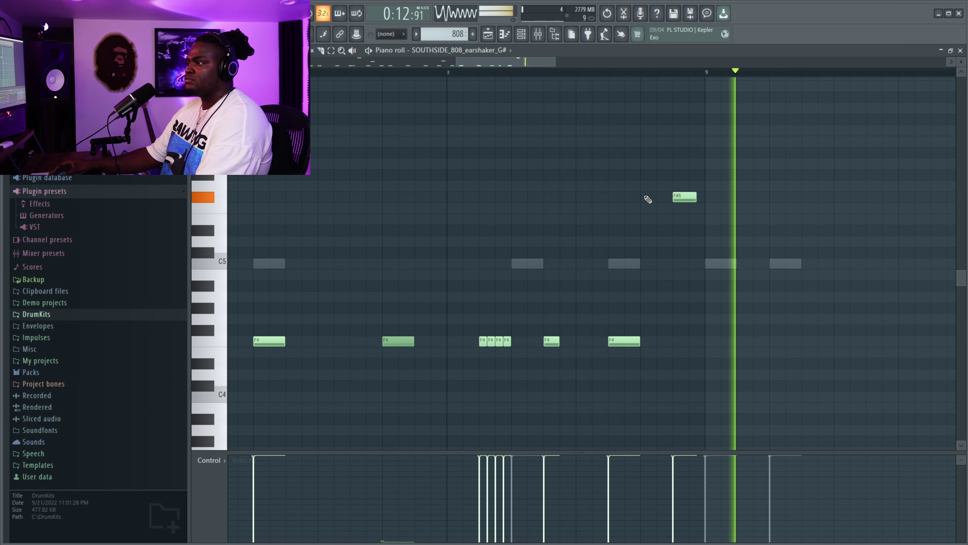
Step: Select all the 808 notes, duplicate them into the following eight bars, and return to the playlist
{"action": "scroll", "coordinate": [686, 187], "scroll_direction": "down", "scroll_amount": 6}
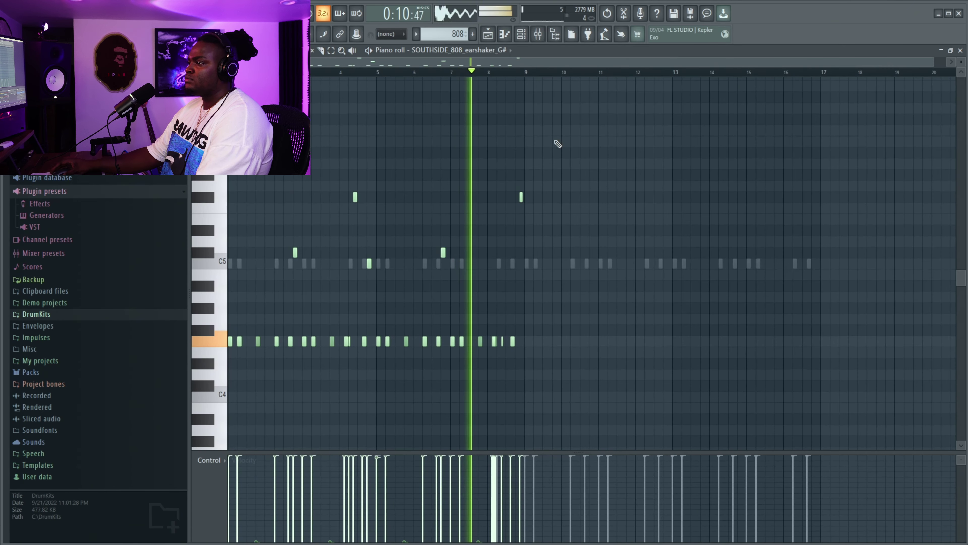
{"action": "key", "text": "ctrl+a"}
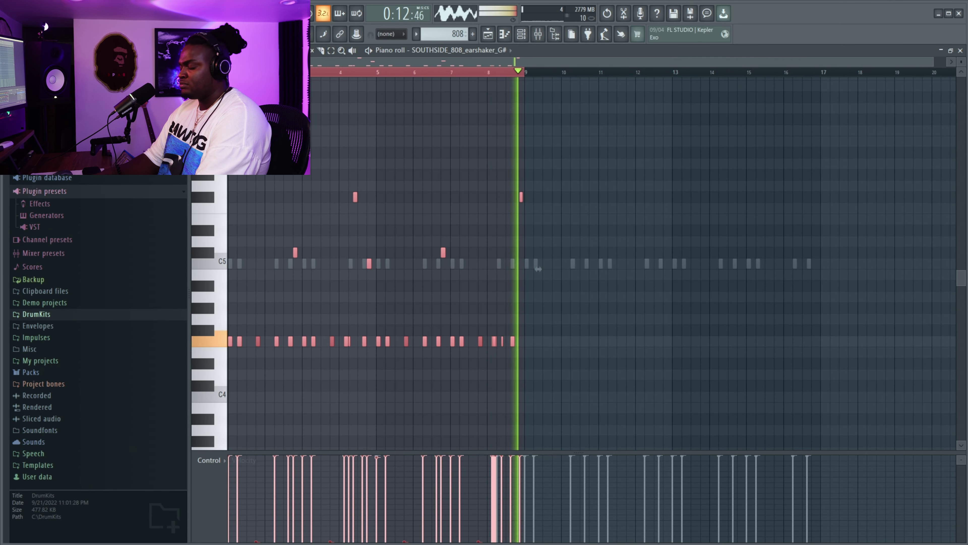
{"action": "key", "text": "ctrl+b"}
{"action": "key", "text": "F5"}
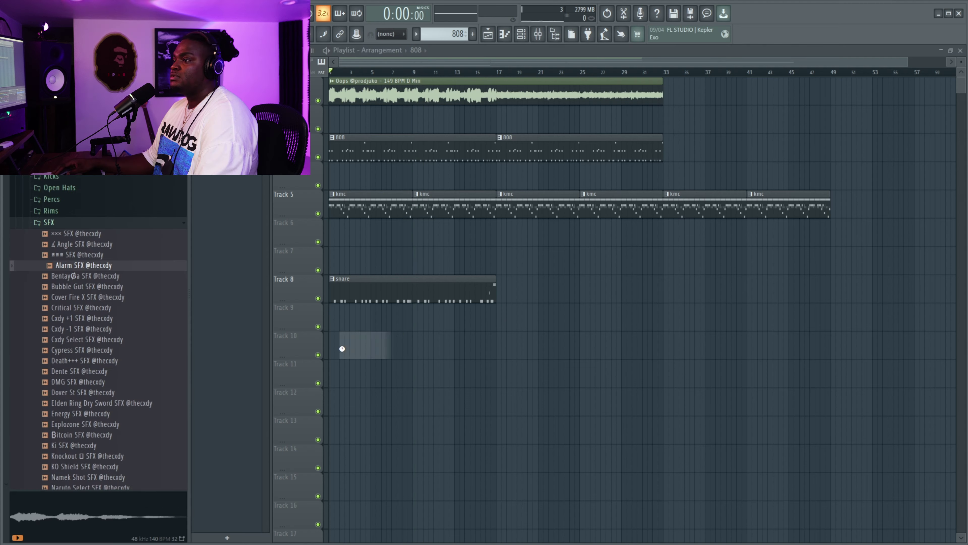
Step: Place the PoliceSirenPassBy_HV.587 clip at the start of Track 10 and route it to mixer track 9
{"action": "left_click_drag", "start_coordinate": [342, 346], "coordinate": [386, 343]}
{"action": "double_click", "coordinate": [366, 349]}
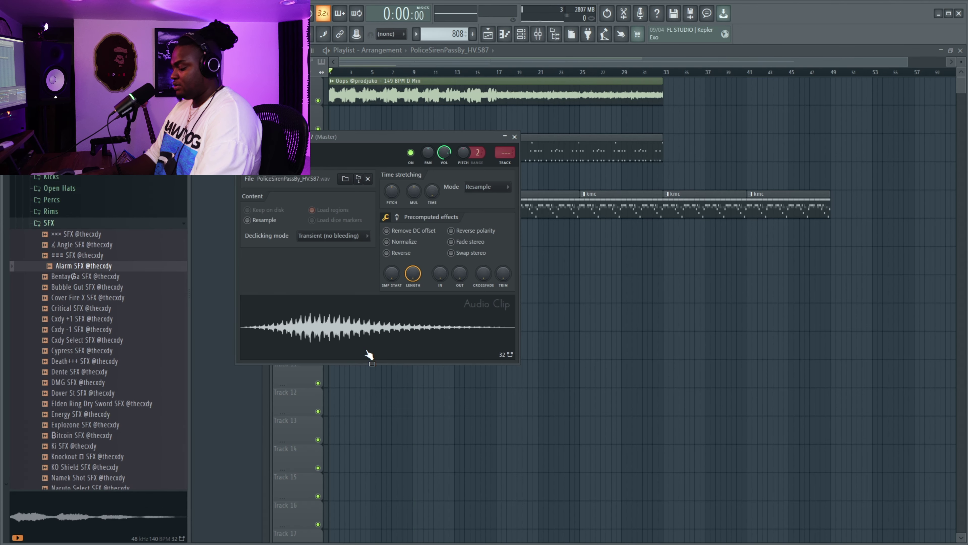
{"action": "key", "text": "F9"}
{"action": "key", "text": "F9"}
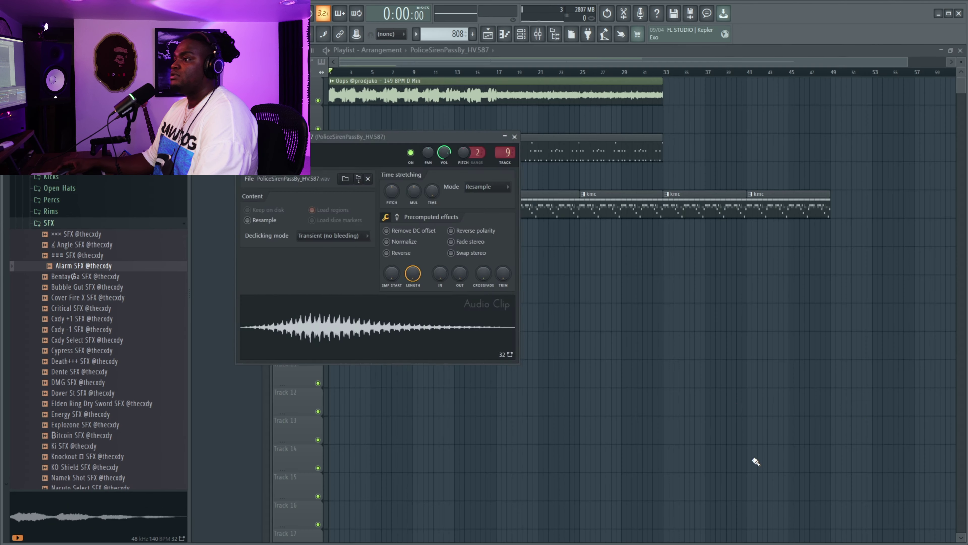
{"action": "left_click", "coordinate": [378, 64]}
{"action": "key", "text": "space"}
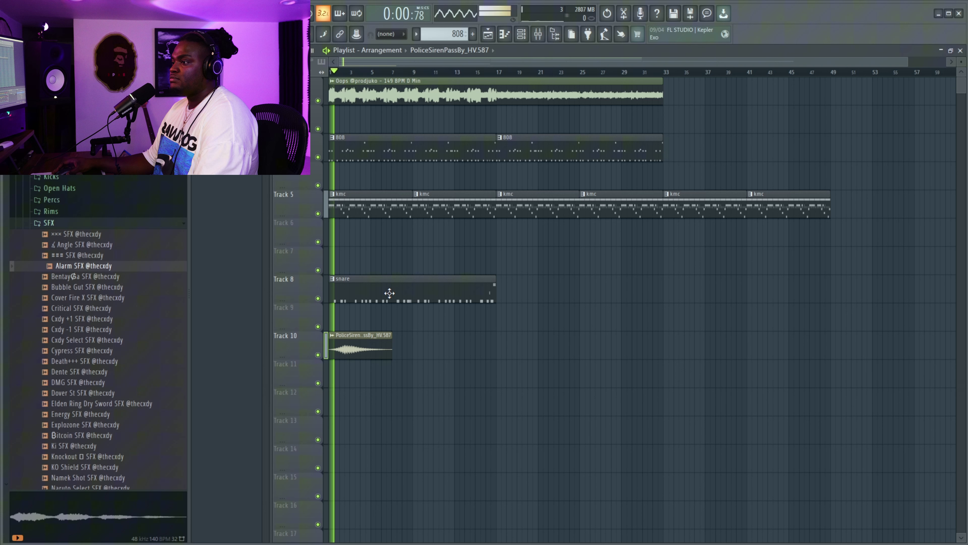
Step: Move the police siren clip on Track 10 to start at bar 5 and play the arrangement
{"action": "key", "text": "space"}
{"action": "key", "text": "space"}
{"action": "left_click_drag", "start_coordinate": [357, 348], "coordinate": [399, 349]}
{"action": "key", "text": "space"}
{"action": "key", "text": "space"}
{"action": "double_click", "coordinate": [397, 348]}
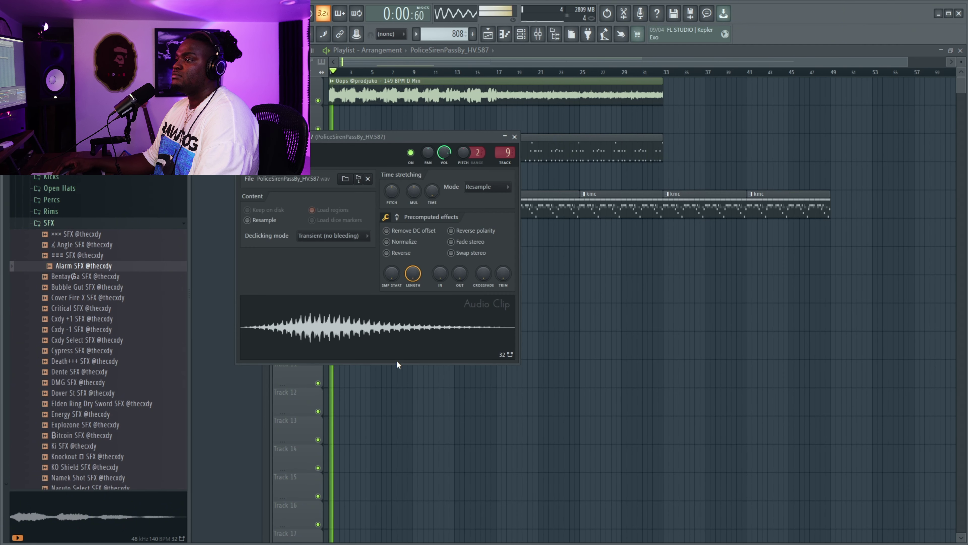
{"action": "key", "text": "Escape"}
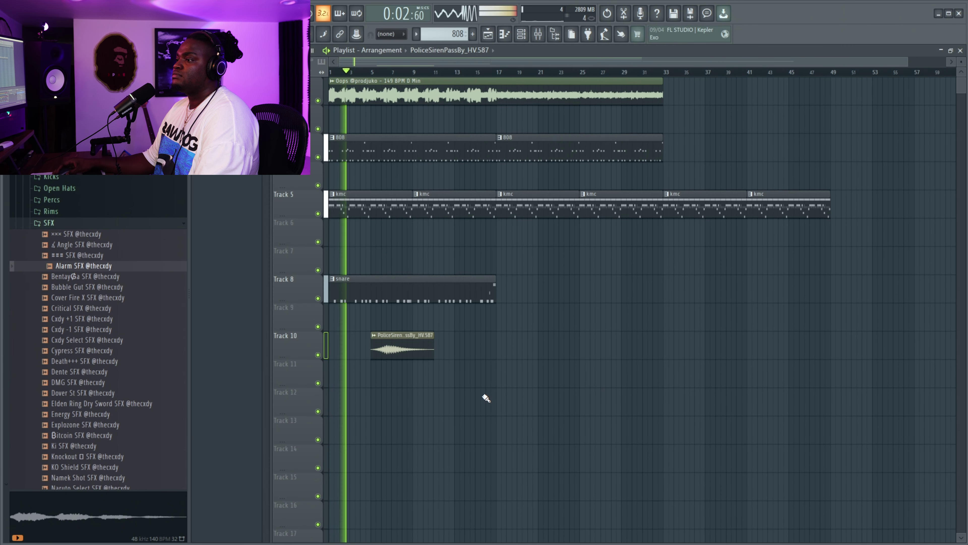
Step: Play through the siren section and lower the PoliceSirenPassBy_HV.587 fader on mixer track 9
{"action": "left_click", "coordinate": [396, 349]}
{"action": "scroll", "coordinate": [395, 352], "scroll_direction": "up", "scroll_amount": 5}
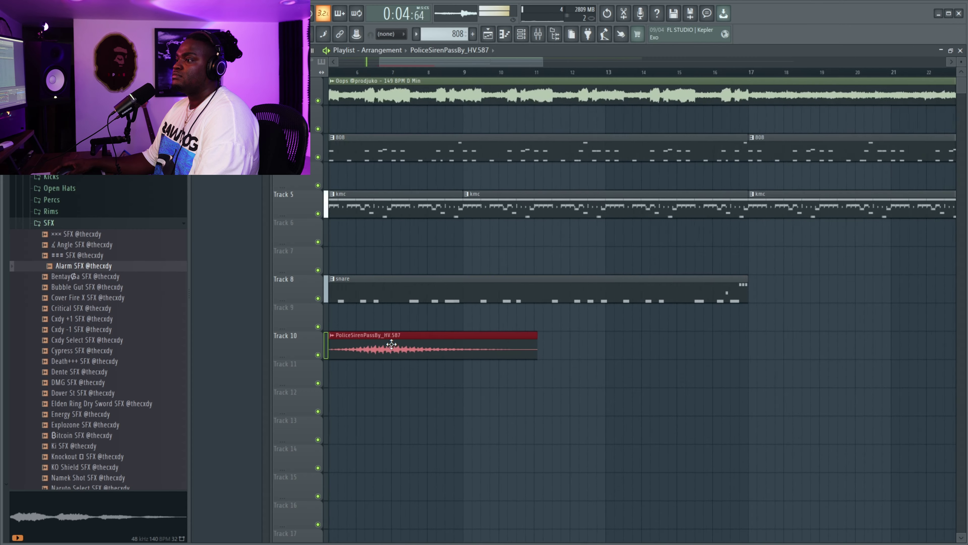
{"action": "scroll", "coordinate": [392, 363], "scroll_direction": "down", "scroll_amount": 6}
{"action": "left_click", "coordinate": [389, 388]}
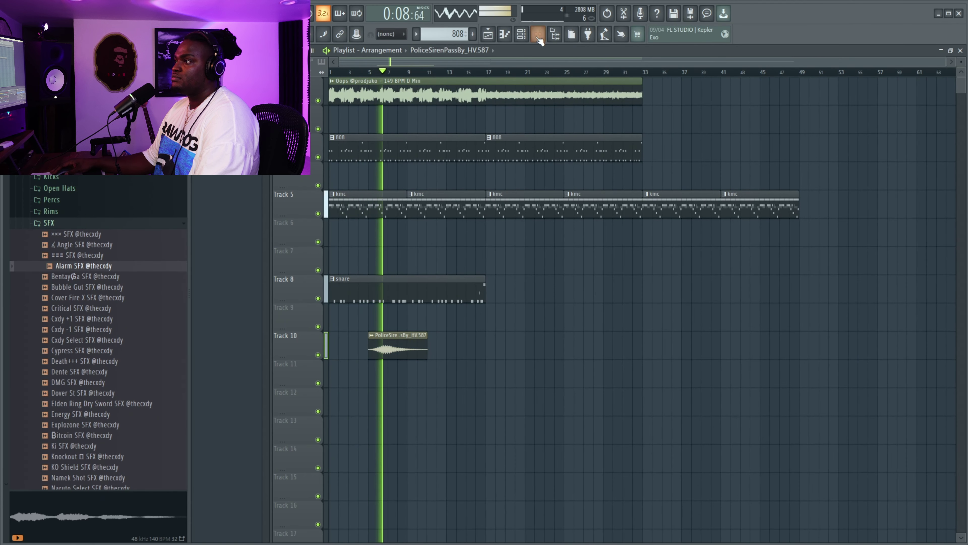
{"action": "key", "text": "F9"}
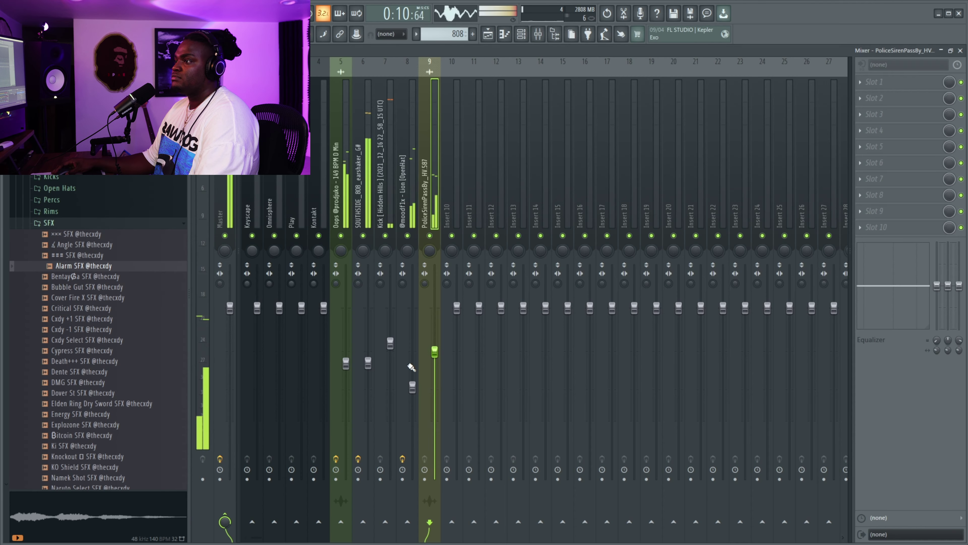
{"action": "key", "text": "F9"}
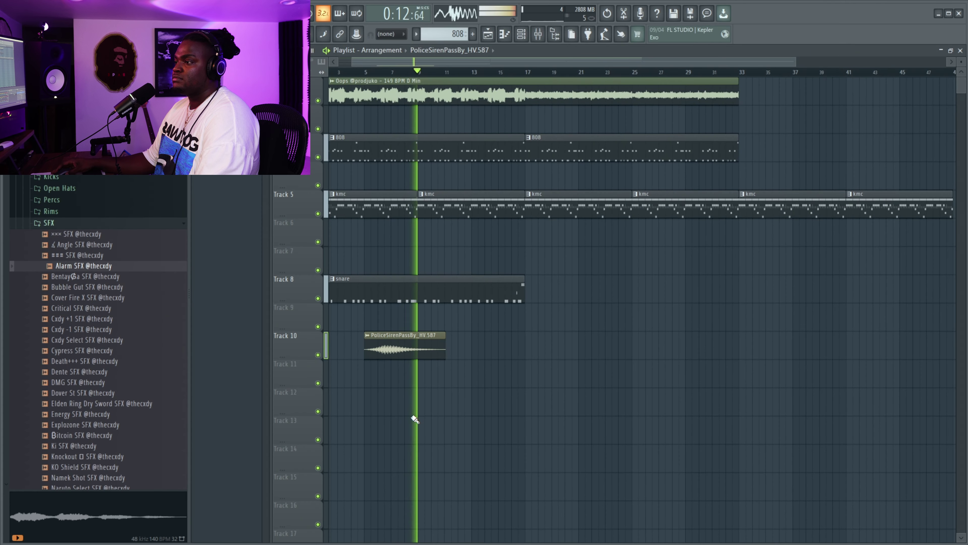
{"action": "key", "text": "space"}
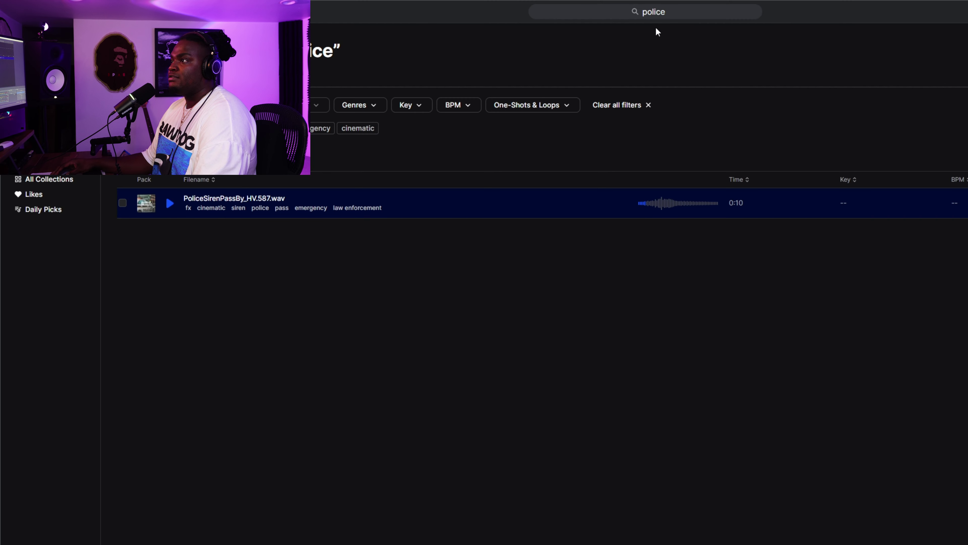
Step: Switch to the sample library and search it for "riser"
{"action": "left_click", "coordinate": [668, 12]}
{"action": "key", "text": "ctrl+a"}
{"action": "type", "text": "risser"}
{"action": "key", "text": "Return"}
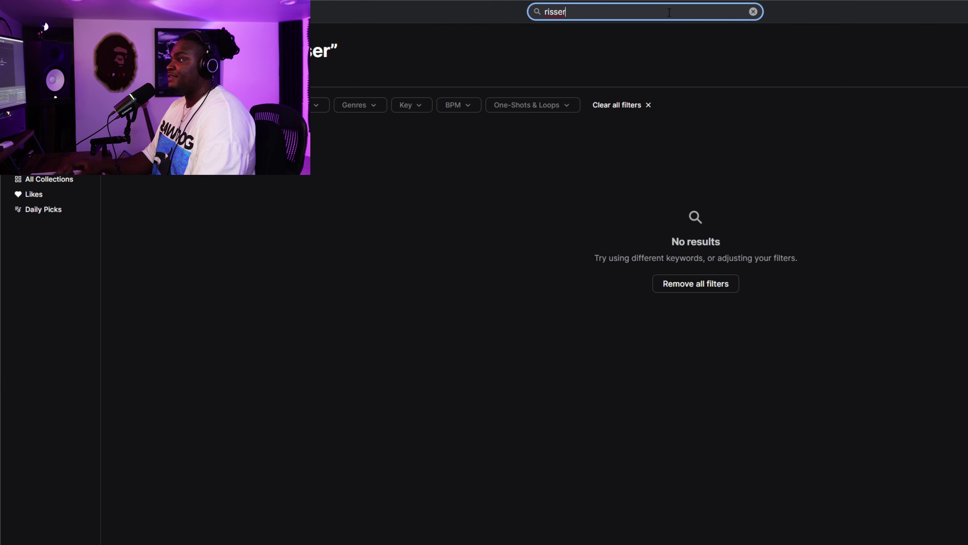
{"action": "type", "text": "er"}
{"action": "key", "text": "Return"}
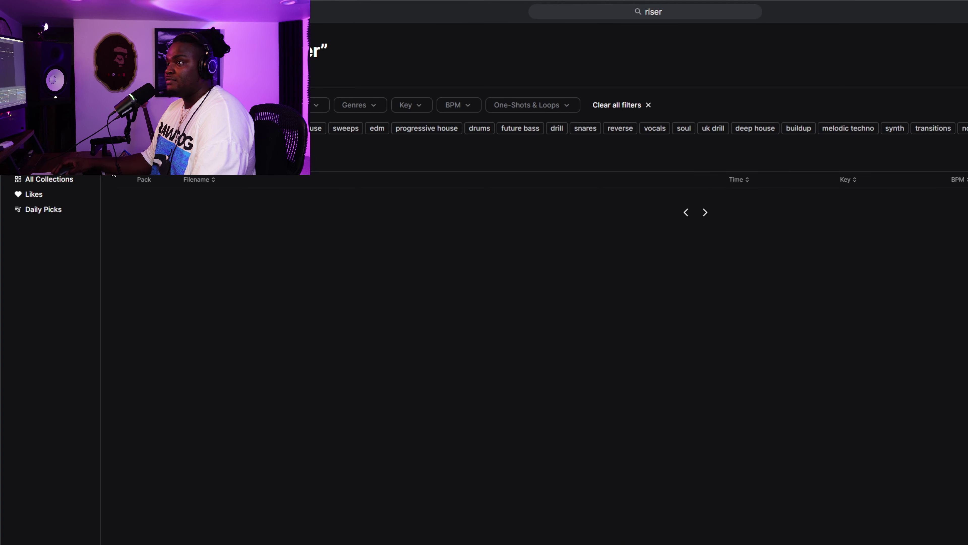
{"action": "left_click", "coordinate": [36, 193]}
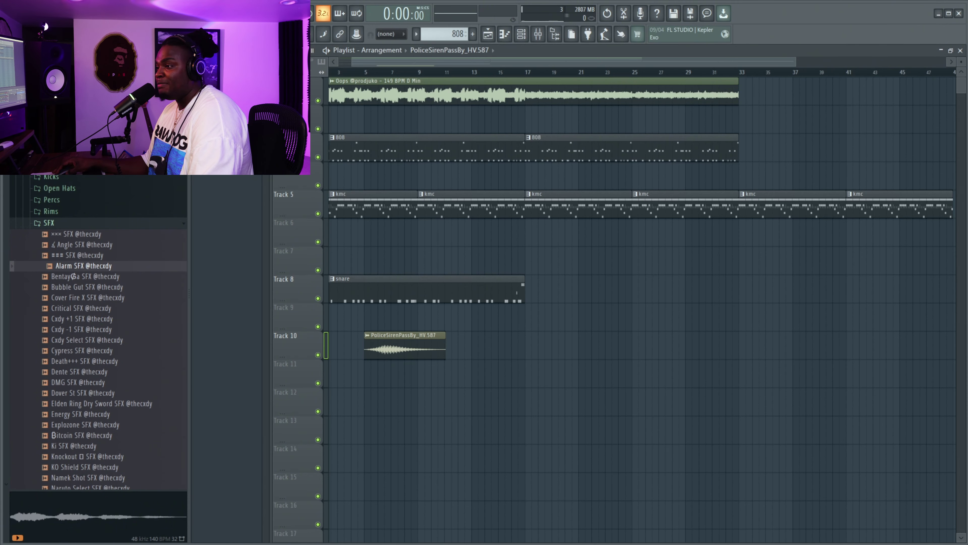
Step: Place the NOL_fx_swoosh_riser clip on Track 12 ending at bar 9 and change its time stretching mode
{"action": "left_click_drag", "start_coordinate": [454, 356], "coordinate": [397, 410]}
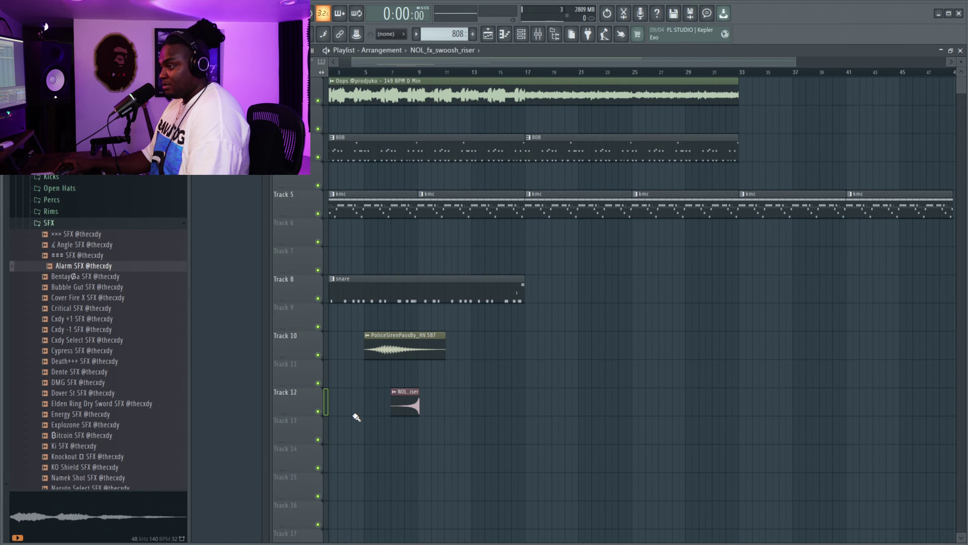
{"action": "scroll", "coordinate": [356, 417], "scroll_direction": "up", "scroll_amount": 5}
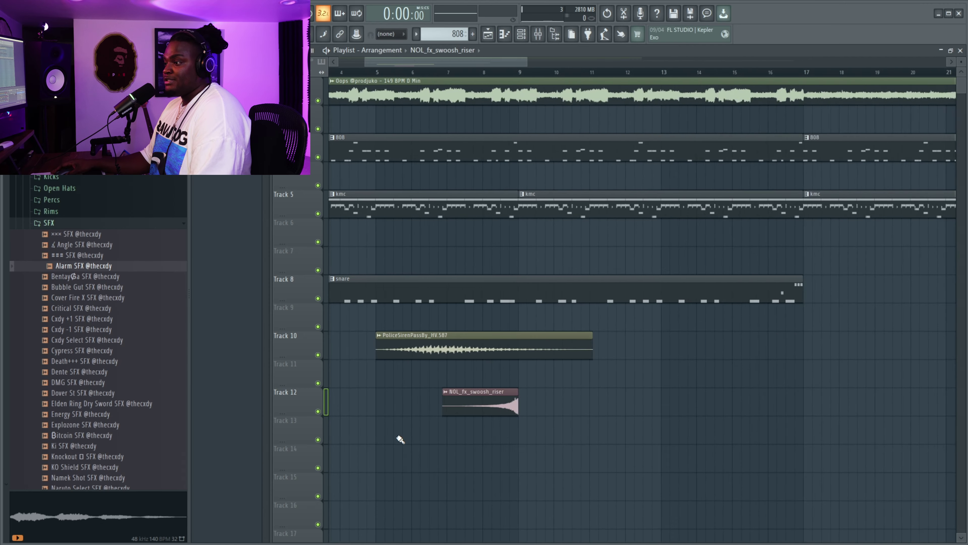
{"action": "scroll", "coordinate": [400, 439], "scroll_direction": "up", "scroll_amount": 3}
{"action": "double_click", "coordinate": [512, 390]}
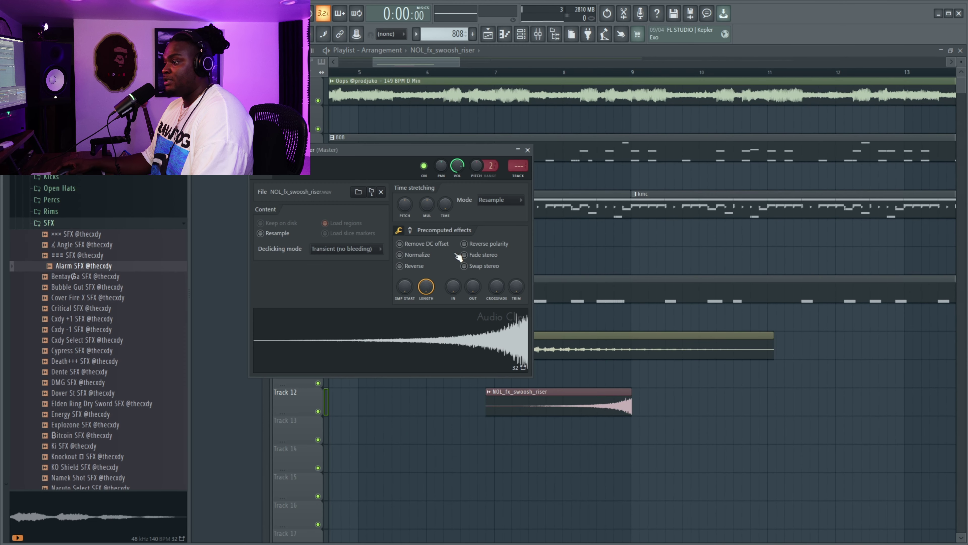
{"action": "left_click", "coordinate": [507, 209]}
{"action": "left_click", "coordinate": [498, 227]}
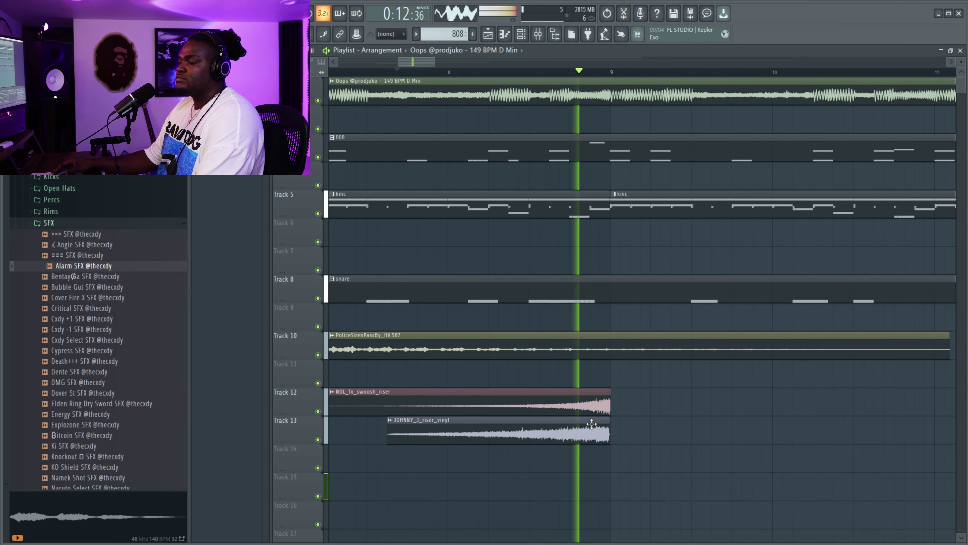
Step: Lower the volume of the JOHNNY_J_riser_vinyl clip on Track 13 and play the transition into bar 9
{"action": "double_click", "coordinate": [587, 442]}
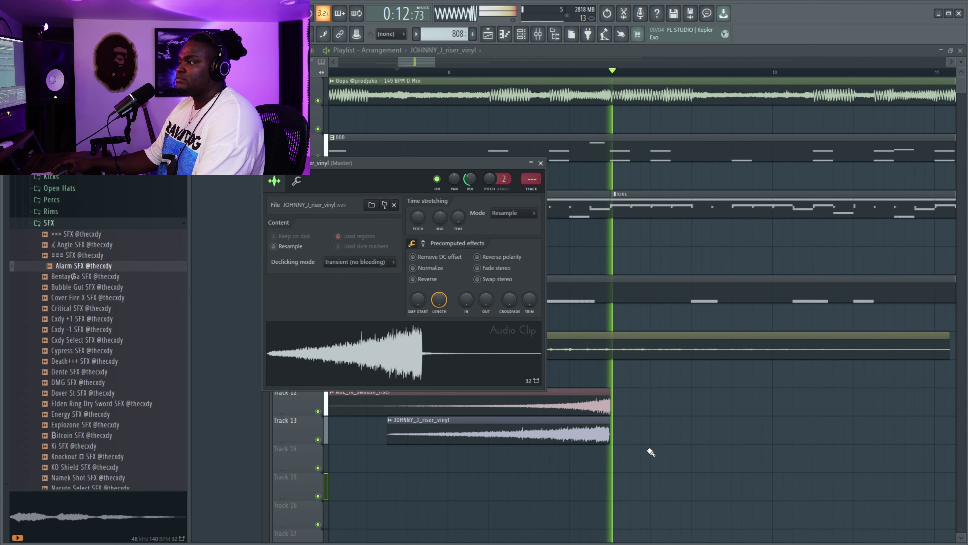
{"action": "key", "text": "Escape"}
{"action": "scroll", "coordinate": [688, 465], "scroll_direction": "down", "scroll_amount": 8}
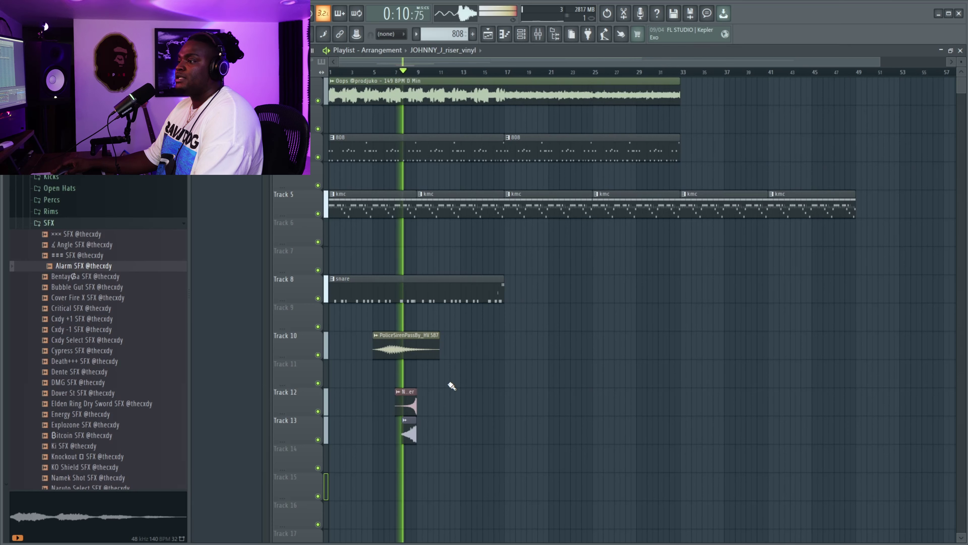
Step: Undo the first shift of the two riser clips and place them further along Tracks 12 and 13
{"action": "left_click", "coordinate": [406, 401]}
{"action": "key", "text": "space"}
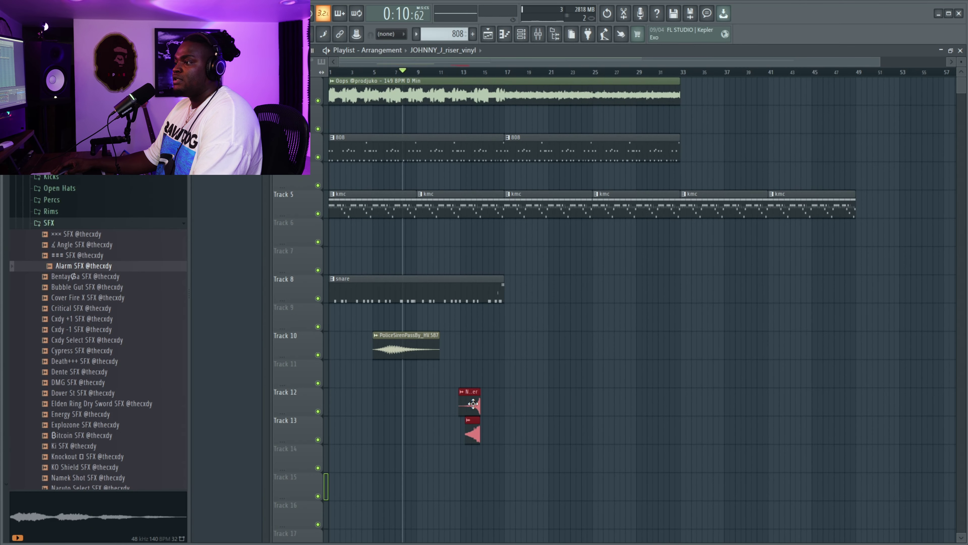
{"action": "key", "text": "ctrl+z"}
{"action": "left_click_drag", "start_coordinate": [408, 399], "coordinate": [572, 399]}
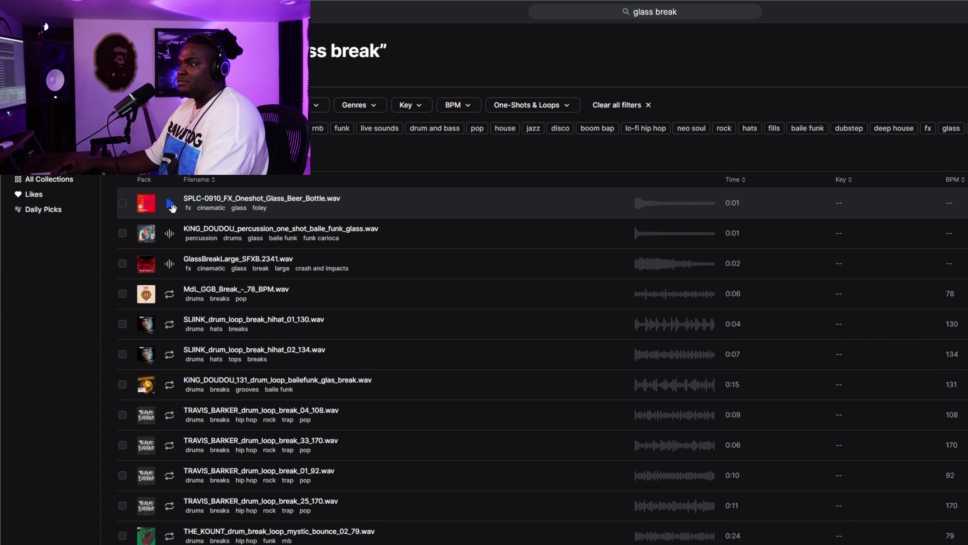
Step: Audition the beer bottle and baile funk glass one-shots in the "glass break" sample results
{"action": "left_click", "coordinate": [172, 207]}
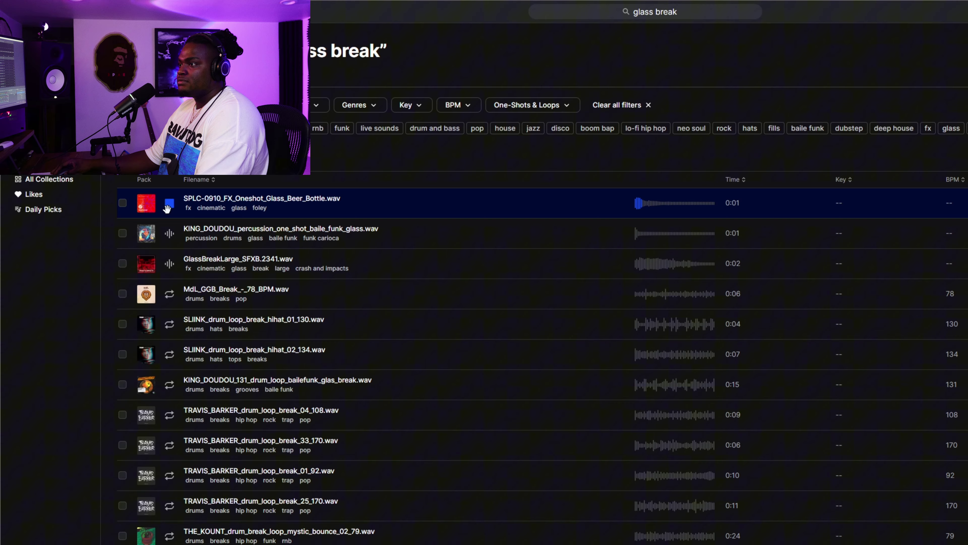
{"action": "left_click", "coordinate": [172, 238]}
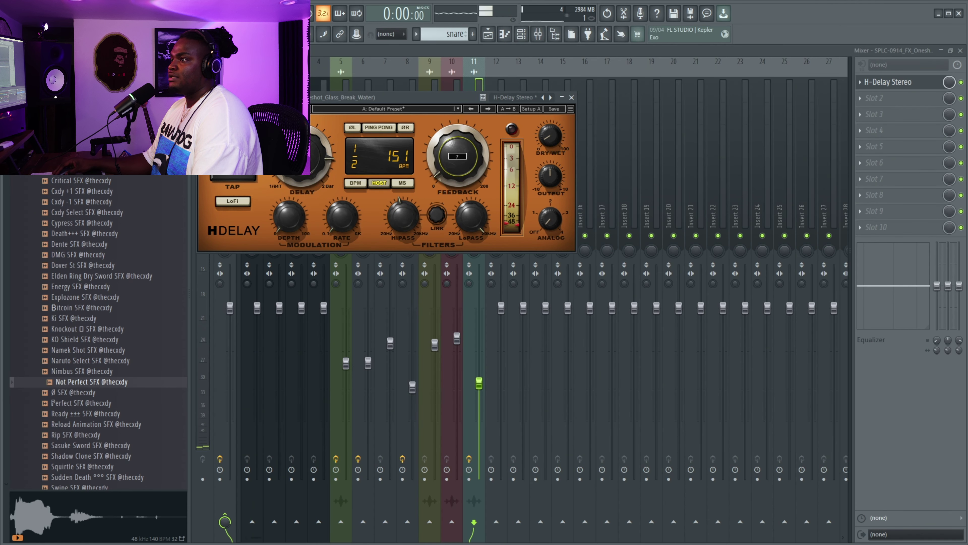
Step: Set H-Delay Stereo on the glass break mixer track to ping pong with a 1/4 delay while playing it
{"action": "key", "text": "space"}
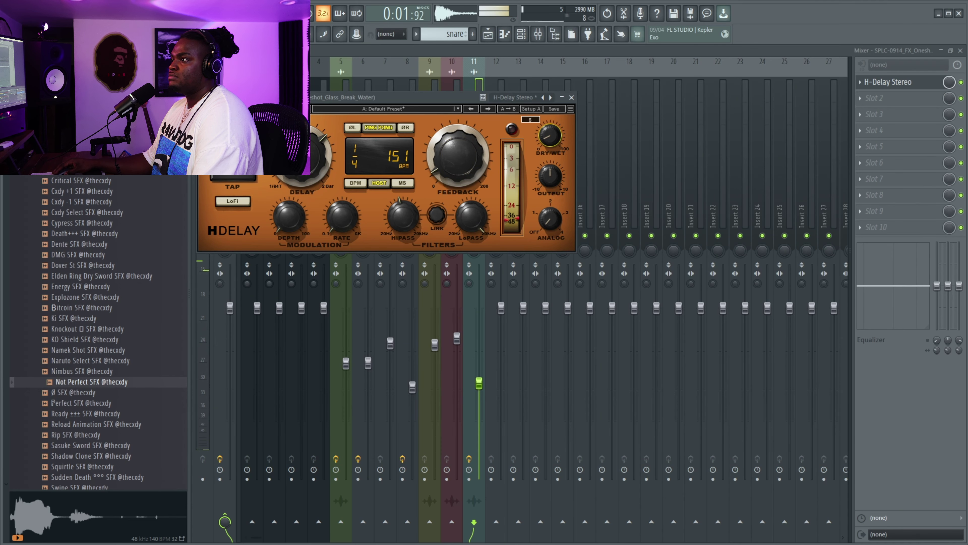
{"action": "left_click", "coordinate": [417, 253]}
Step: Try single Shaker 2 hits in the kmc pattern during playback, placing them on steps 5 and 21
{"action": "key", "text": "F5"}
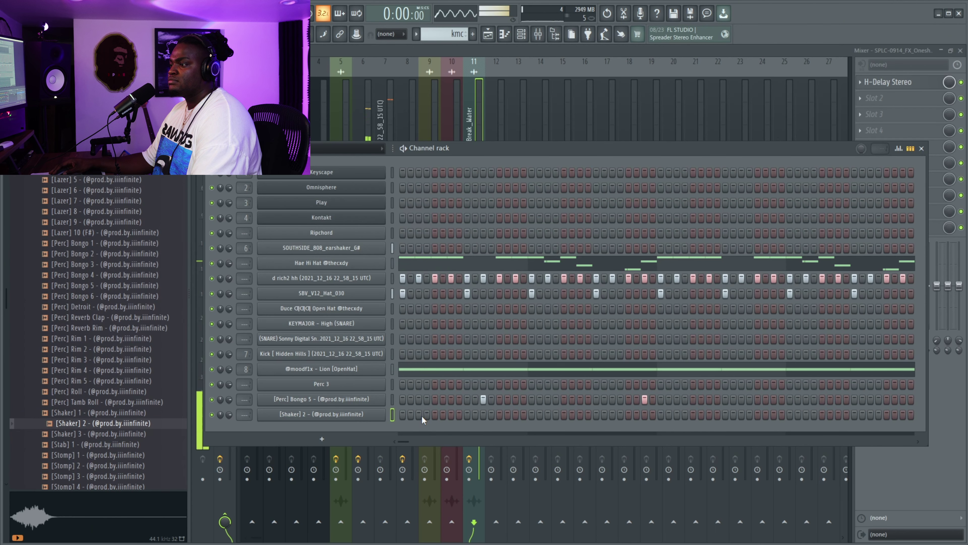
{"action": "key", "text": "space"}
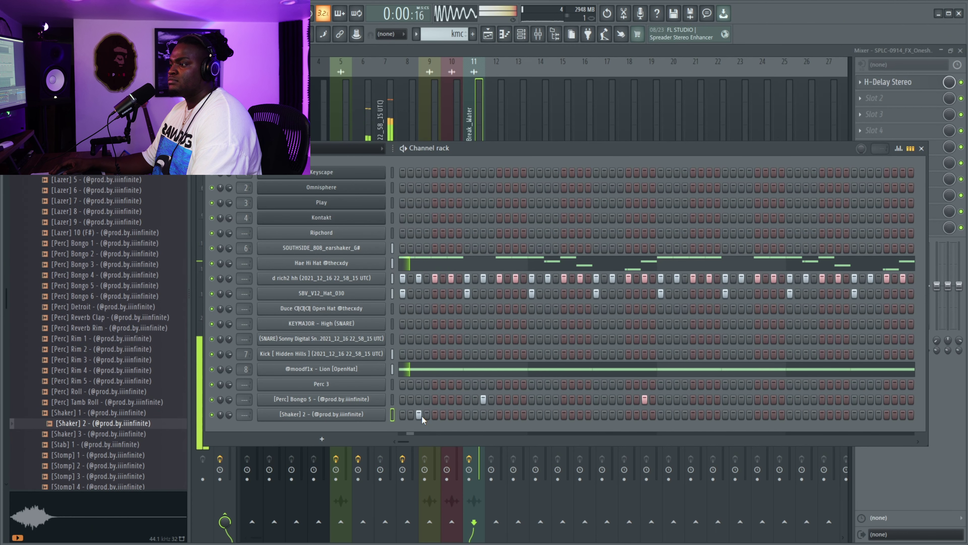
{"action": "key", "text": "space"}
{"action": "key", "text": "space"}
{"action": "left_click", "coordinate": [451, 414]}
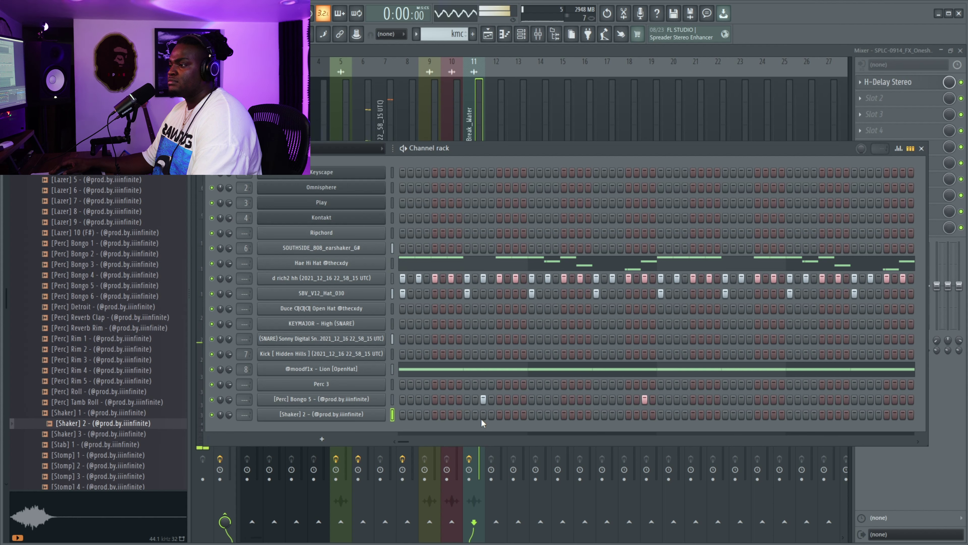
{"action": "left_click", "coordinate": [450, 414]}
{"action": "left_click", "coordinate": [435, 415]}
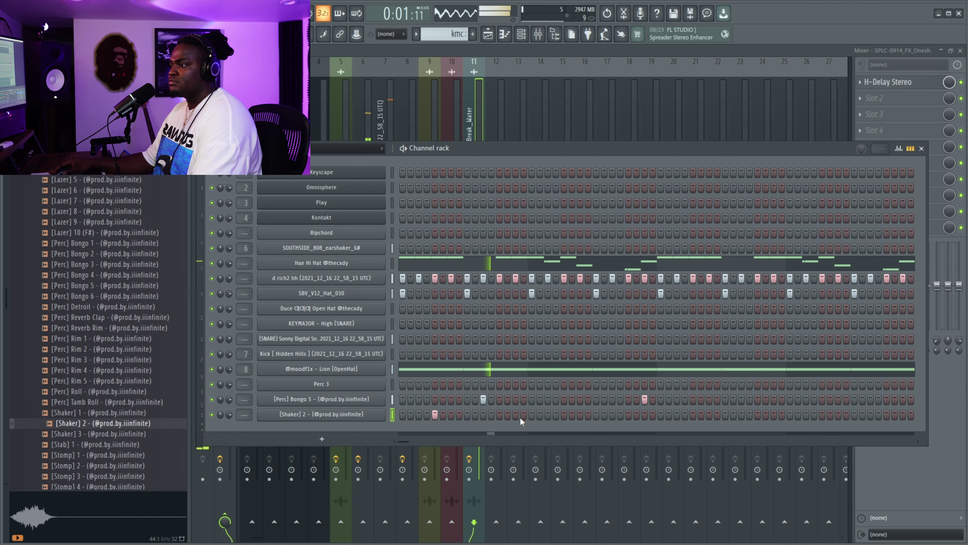
{"action": "left_click", "coordinate": [565, 414]}
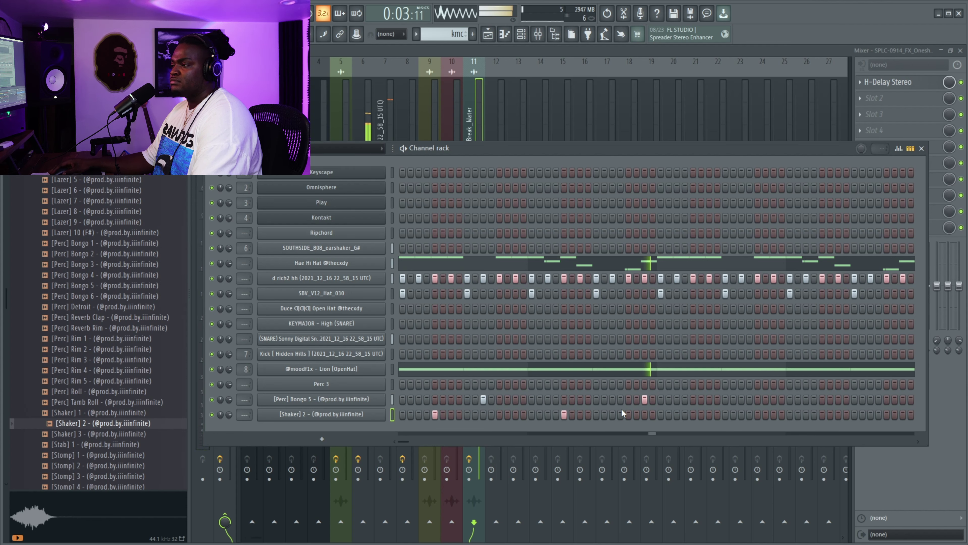
Step: Try filling Shaker 2 every 8 steps, and replace that with a copy of the d rich2 hh pattern
{"action": "right_click", "coordinate": [358, 415]}
{"action": "left_click", "coordinate": [495, 467]}
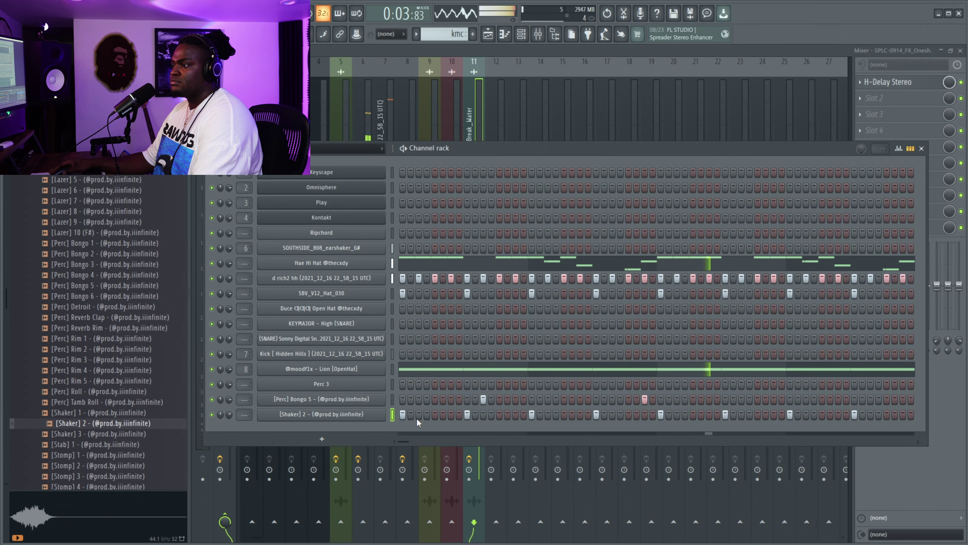
{"action": "right_click", "coordinate": [353, 278]}
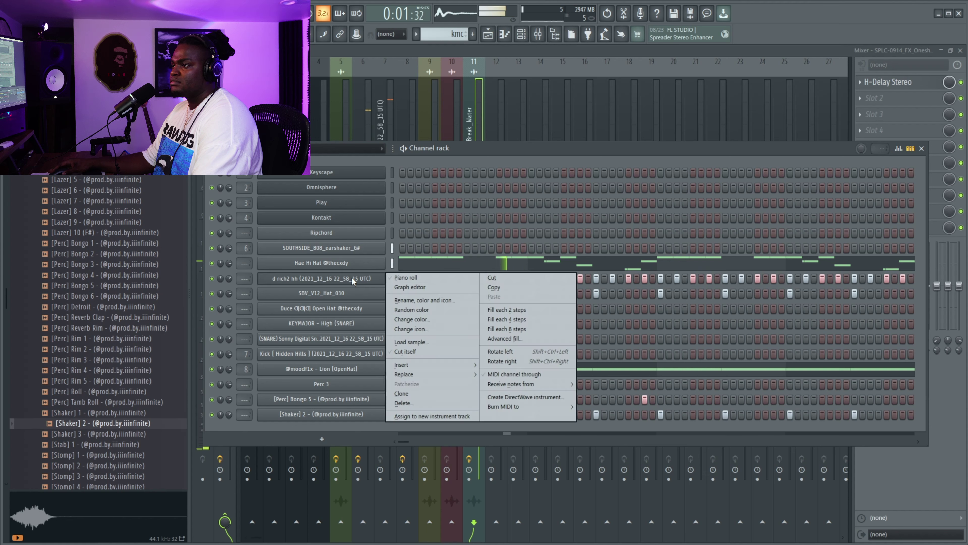
{"action": "left_click", "coordinate": [487, 293]}
{"action": "right_click", "coordinate": [379, 414]}
{"action": "left_click", "coordinate": [494, 433]}
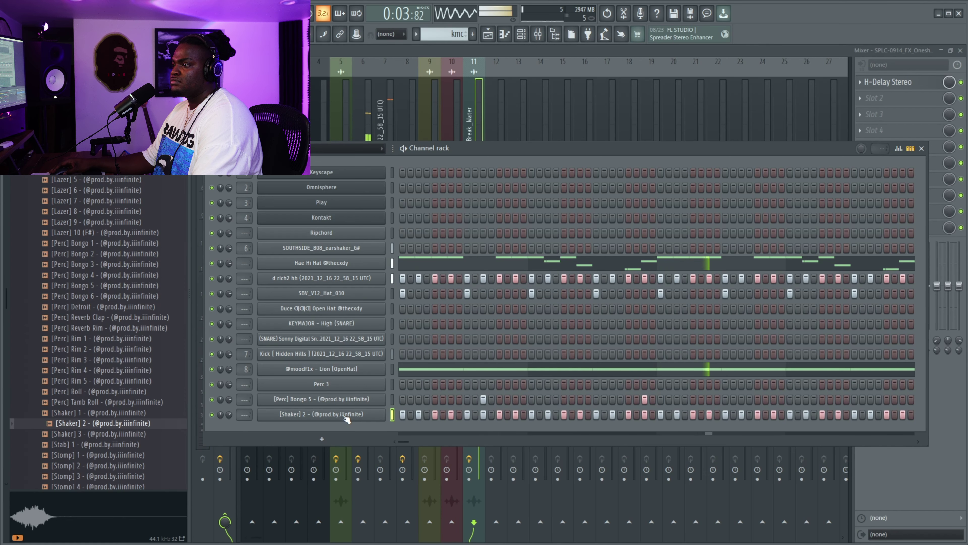
Step: Open the Shaker 2 notes in the piano roll and try a higher pitch with lower velocities while the pattern plays
{"action": "right_click", "coordinate": [393, 416]}
{"action": "left_click", "coordinate": [394, 417]}
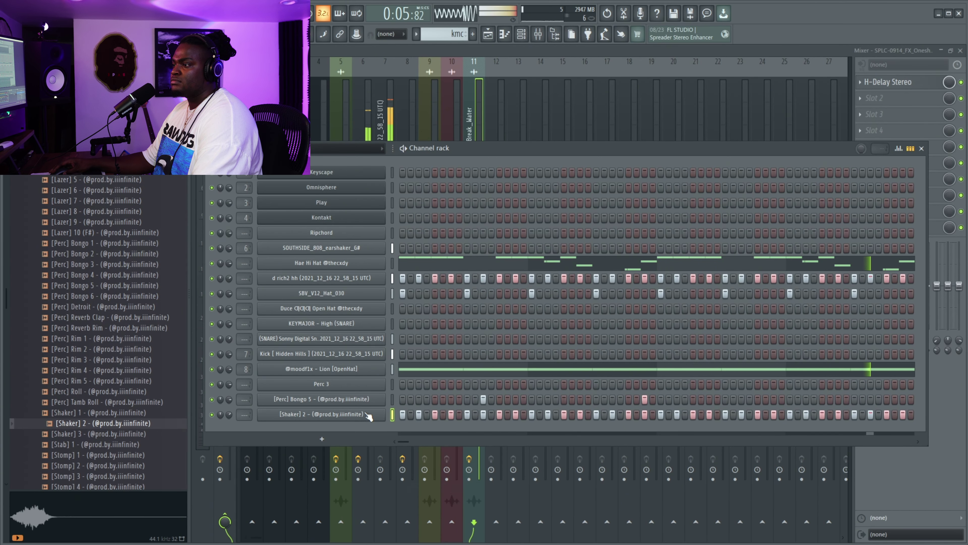
{"action": "right_click", "coordinate": [382, 415]}
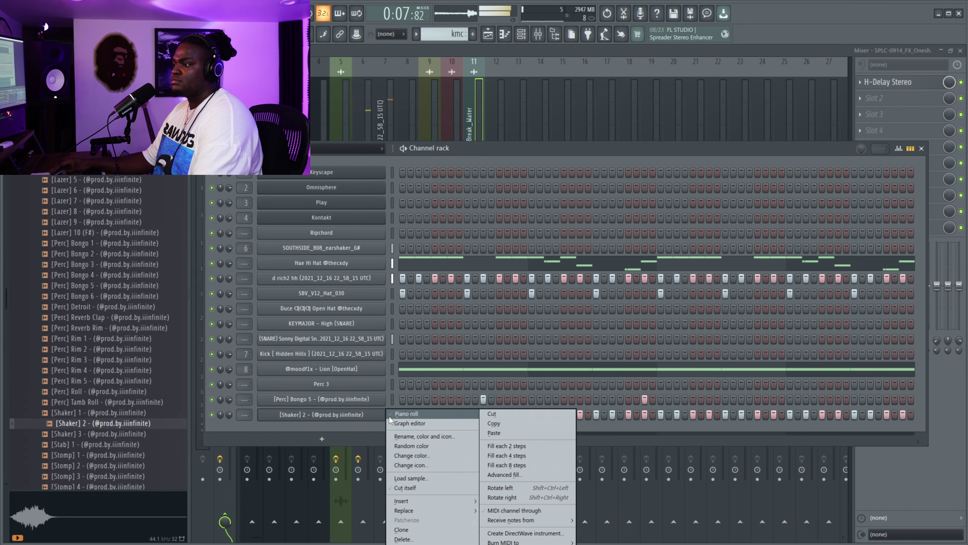
{"action": "left_click", "coordinate": [420, 413]}
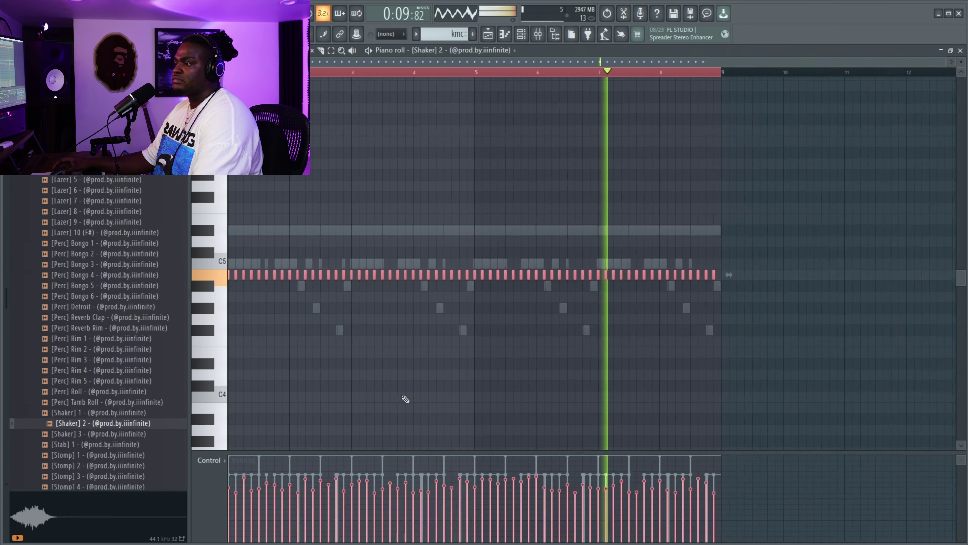
{"action": "scroll", "coordinate": [423, 362], "scroll_direction": "down", "scroll_amount": 5}
{"action": "scroll", "coordinate": [483, 299], "scroll_direction": "up", "scroll_amount": 1}
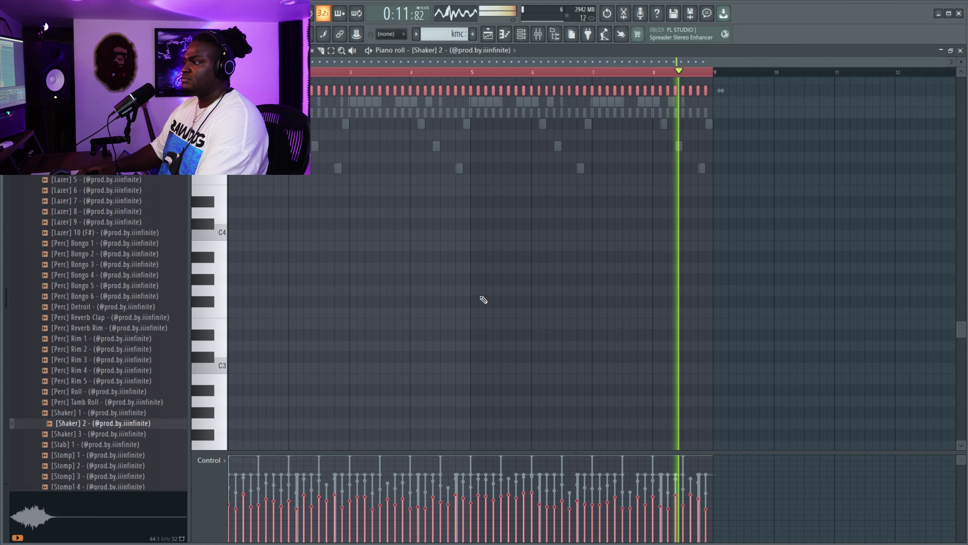
{"action": "scroll", "coordinate": [483, 299], "scroll_direction": "up", "scroll_amount": 2}
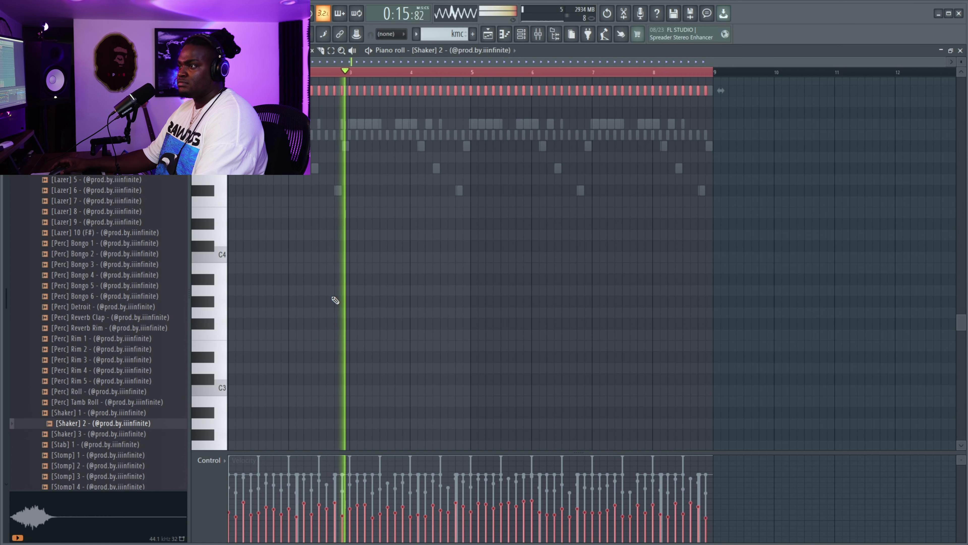
{"action": "scroll", "coordinate": [391, 265], "scroll_direction": "down", "scroll_amount": 6}
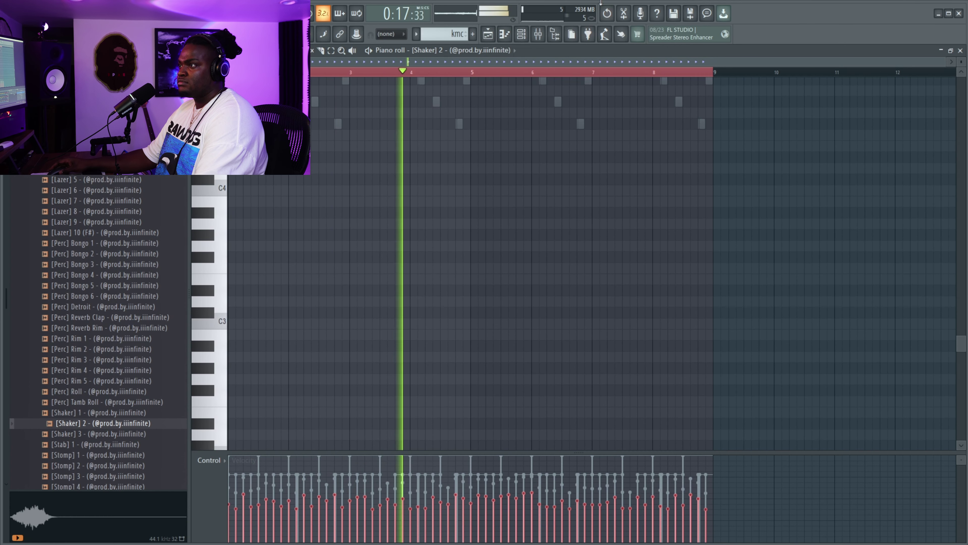
{"action": "left_click", "coordinate": [526, 37]}
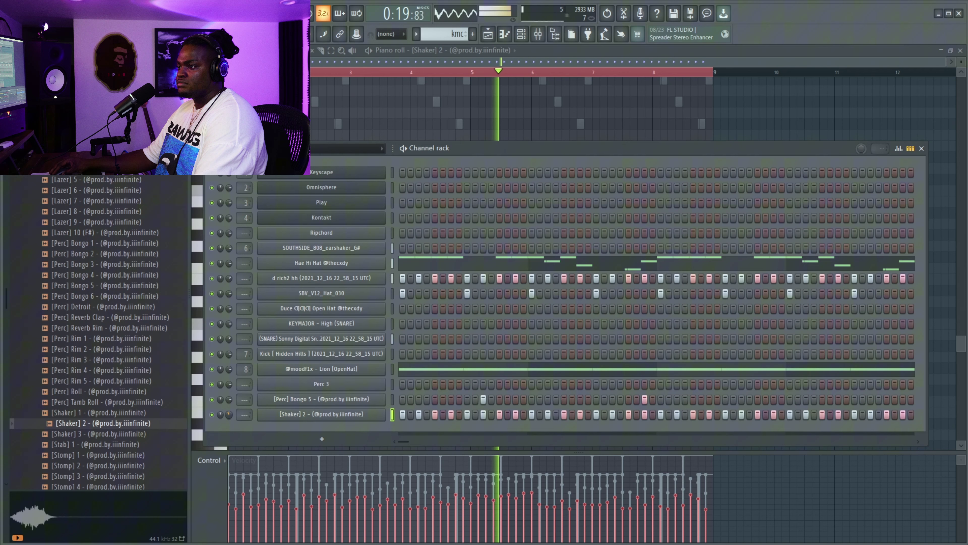
Step: Audition the Stomp 1 sample and the shaker samples in the drum kit folder
{"action": "left_click", "coordinate": [91, 454]}
{"action": "scroll", "coordinate": [101, 427], "scroll_direction": "down", "scroll_amount": 4}
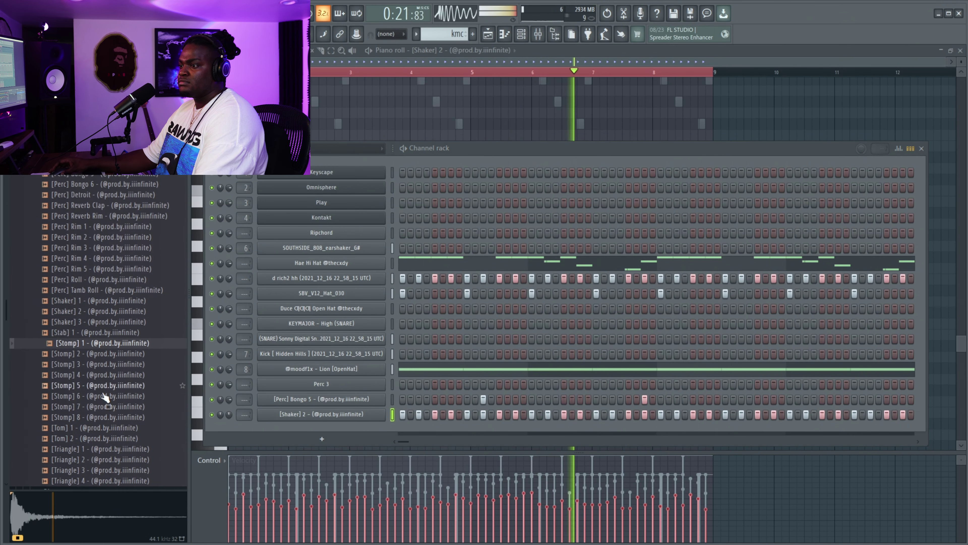
{"action": "left_click", "coordinate": [77, 307]}
{"action": "left_click", "coordinate": [76, 285]}
{"action": "left_click", "coordinate": [74, 297]}
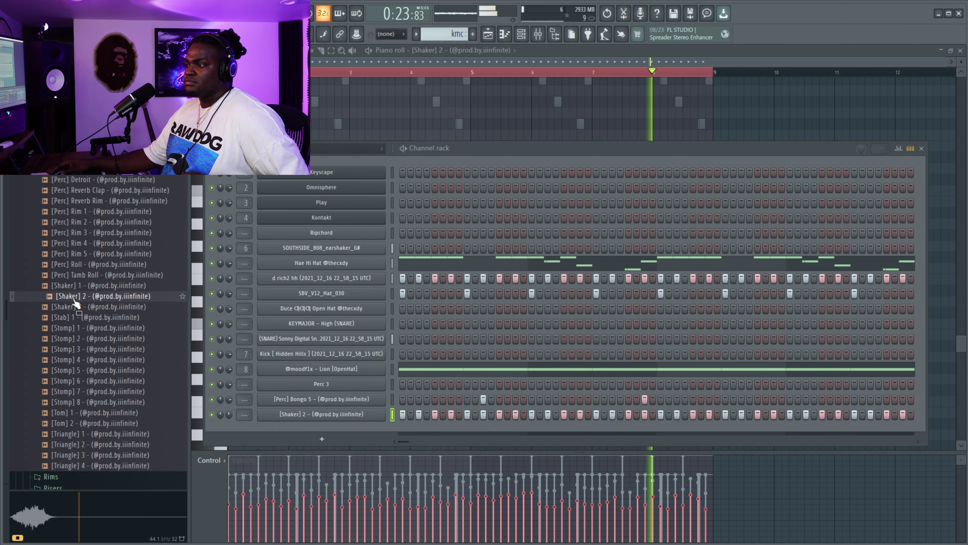
{"action": "left_click", "coordinate": [76, 285]}
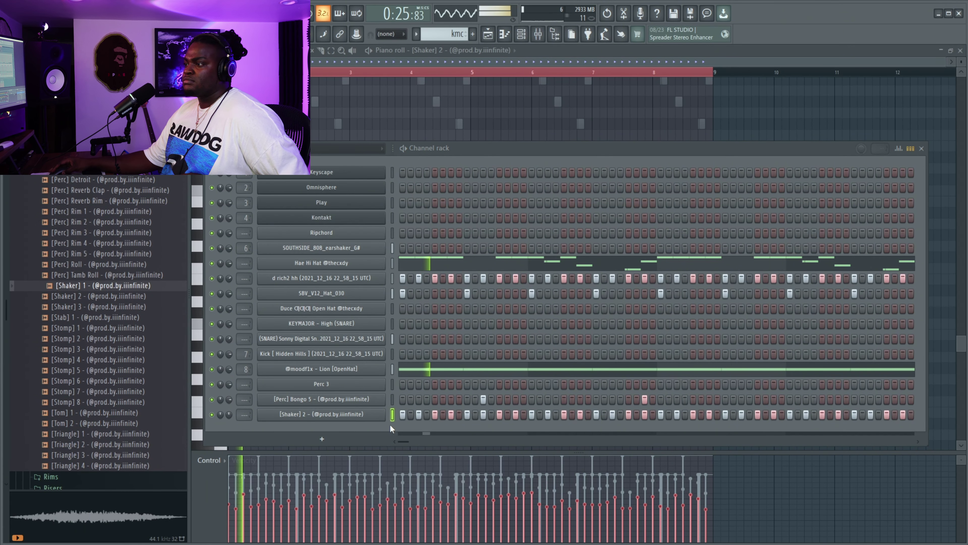
Step: Fill the Shaker 2 channel every 4 steps and route it to mixer track 12
{"action": "right_click", "coordinate": [369, 416]}
{"action": "left_click", "coordinate": [509, 459]}
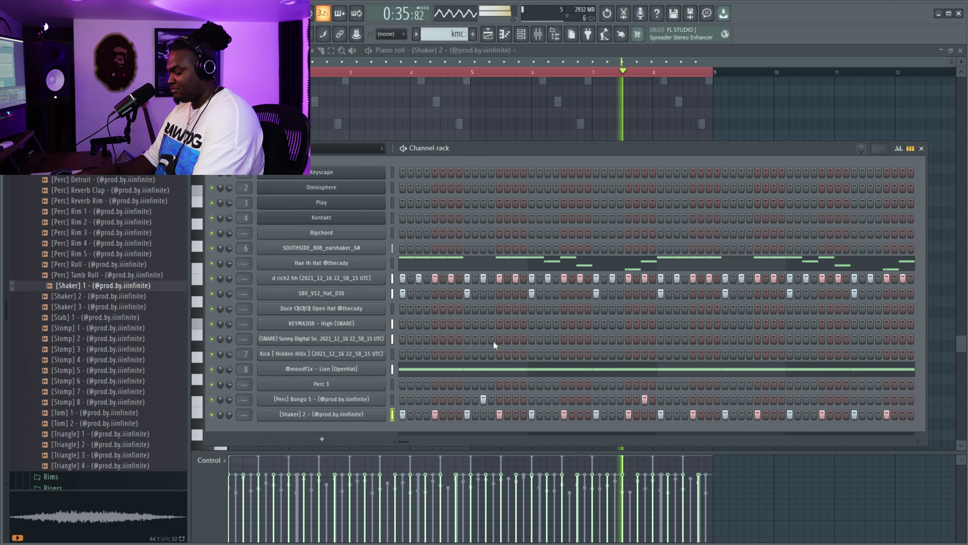
{"action": "key", "text": "ctrl+l"}
{"action": "key", "text": "F9"}
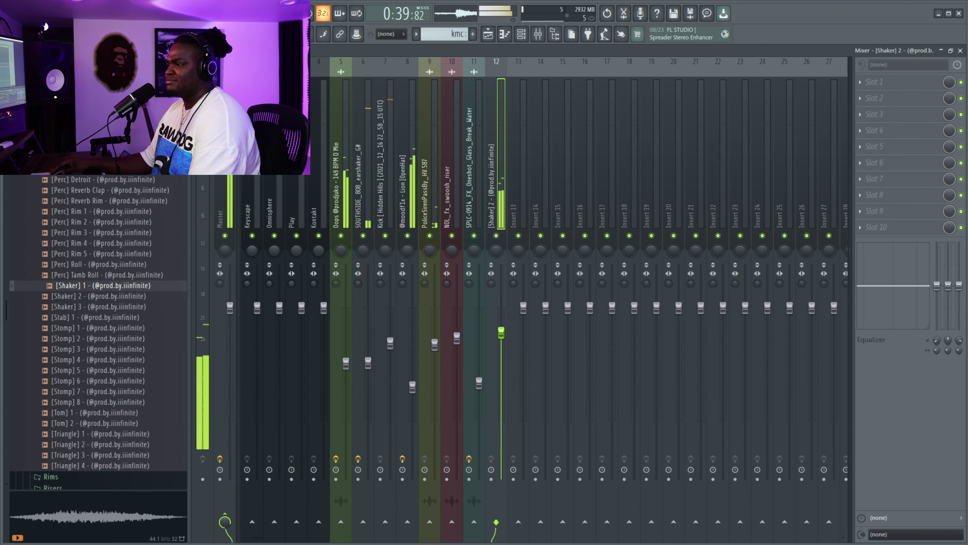
Step: Load Fruity parametric EQ 2 on the Shaker 2 mixer track and boost the treble band
{"action": "left_click", "coordinate": [907, 82]}
{"action": "left_click", "coordinate": [873, 94]}
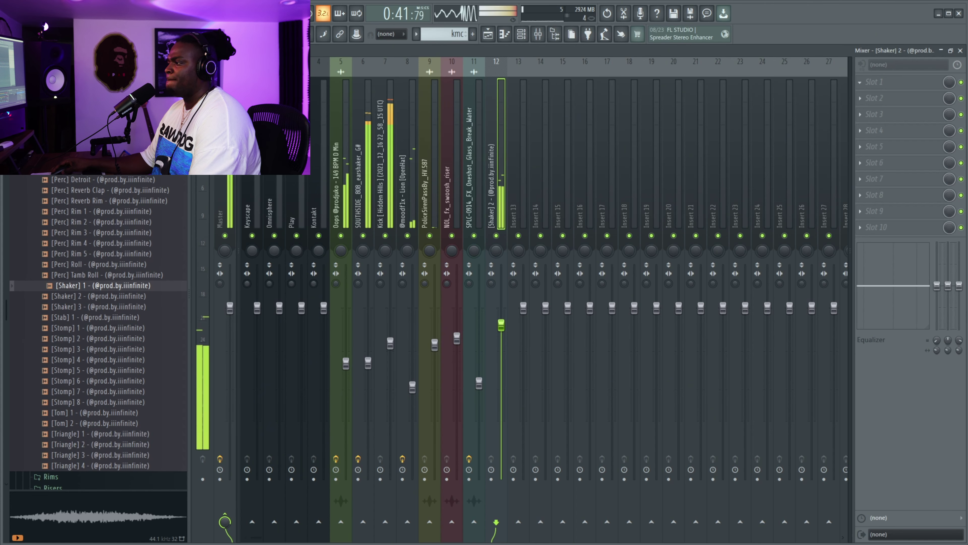
{"action": "left_click_drag", "start_coordinate": [409, 209], "coordinate": [426, 184]}
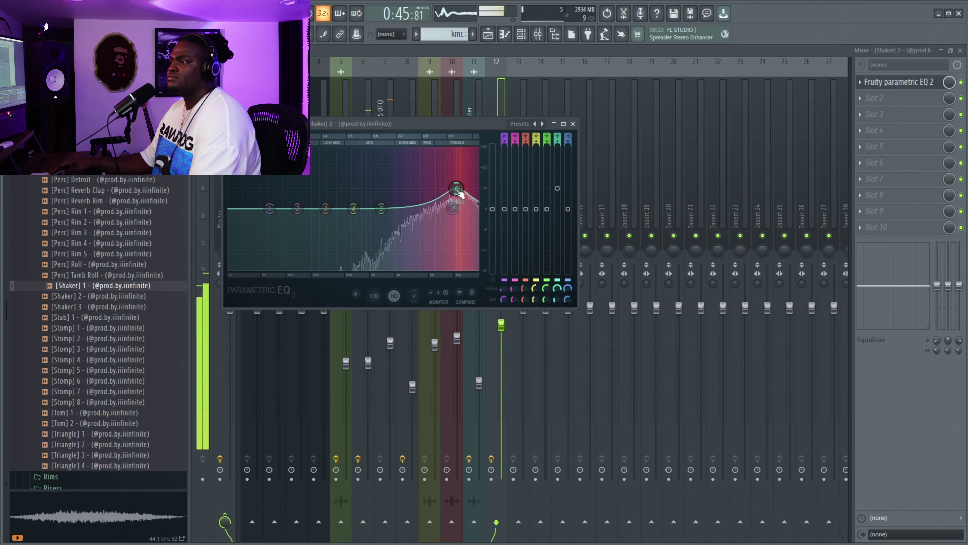
Step: Change EQ band 1 on the Shaker 2 track to High pass and raise its cutoff to remove the low frequencies
{"action": "mouse_move", "coordinate": [278, 235]}
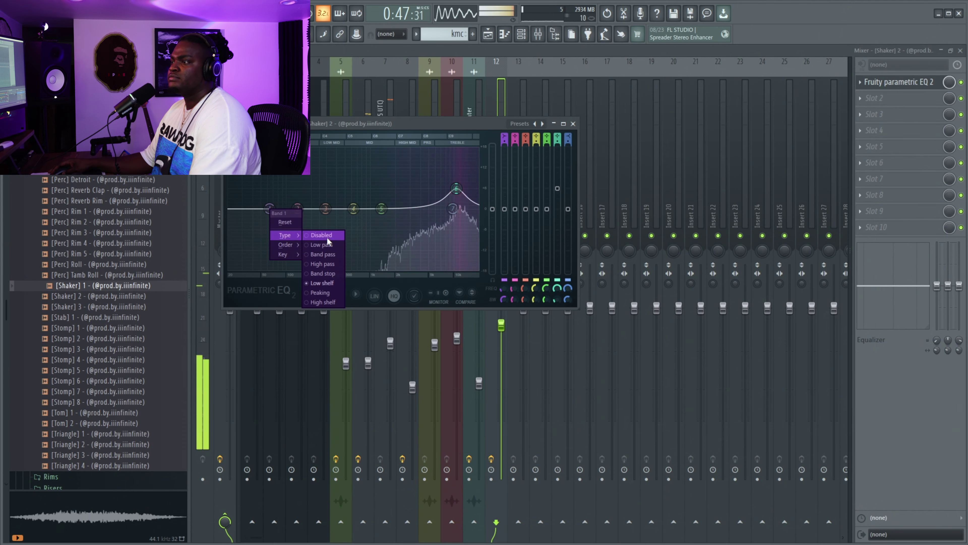
{"action": "left_click", "coordinate": [323, 264]}
{"action": "key", "text": "ctrl+z"}
{"action": "right_click", "coordinate": [268, 209]}
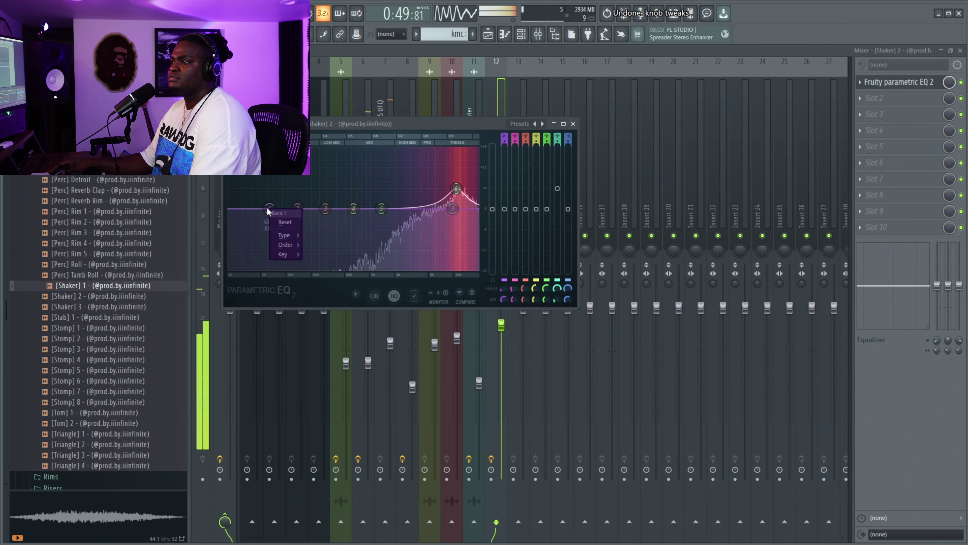
{"action": "mouse_move", "coordinate": [284, 235]}
{"action": "left_click", "coordinate": [323, 264]}
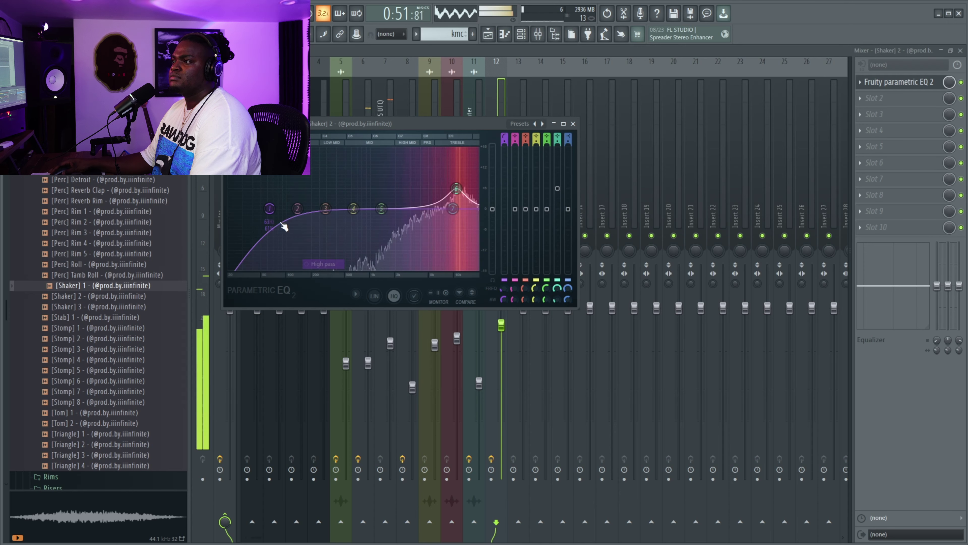
{"action": "left_click_drag", "start_coordinate": [269, 208], "coordinate": [409, 213]}
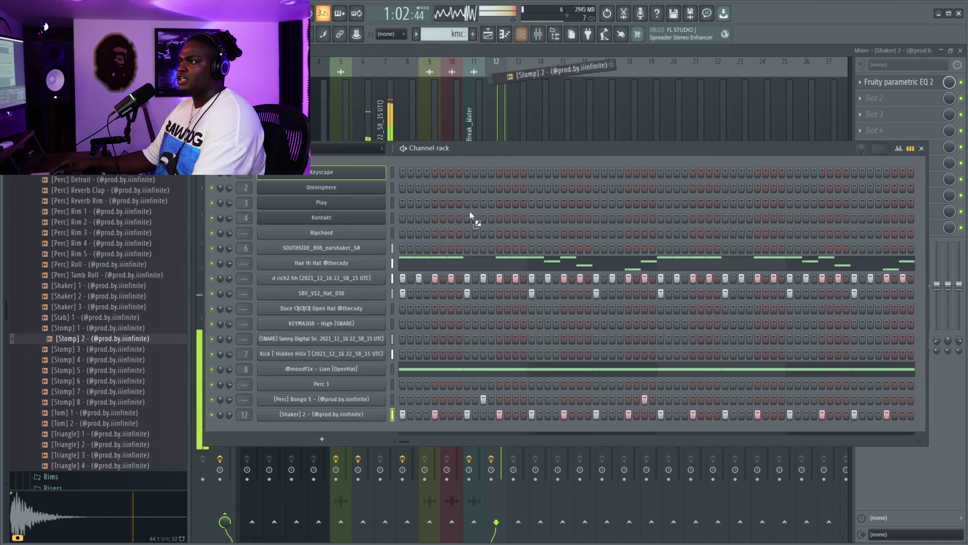
Step: Add Stomp 2 to the channel rack with a hit on step 1, and route Perc 3, Bongo 5 and Stomp 2 to mixer tracks 13 to 15
{"action": "left_click_drag", "start_coordinate": [102, 338], "coordinate": [397, 428]}
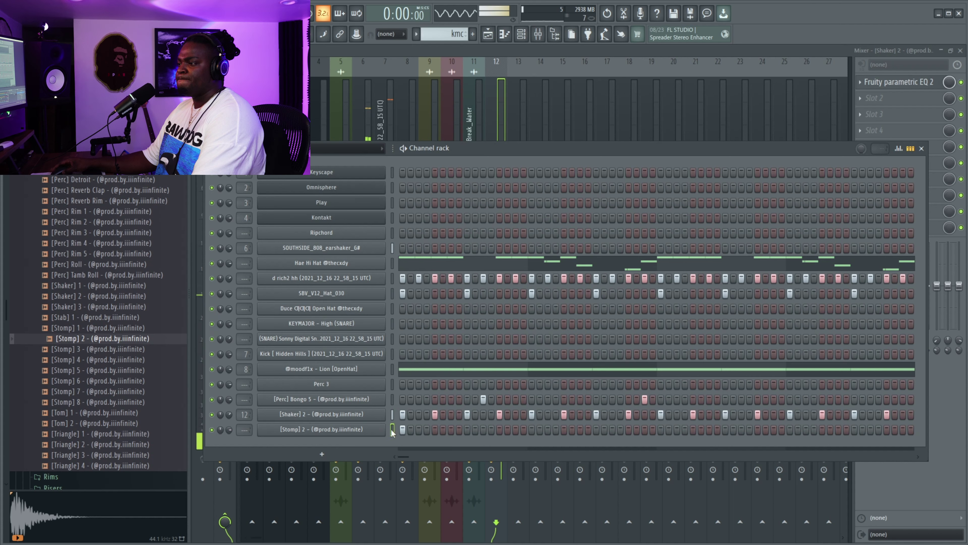
{"action": "key", "text": "space"}
{"action": "left_click_drag", "start_coordinate": [393, 384], "coordinate": [393, 399]}
{"action": "key", "text": "ctrl+l"}
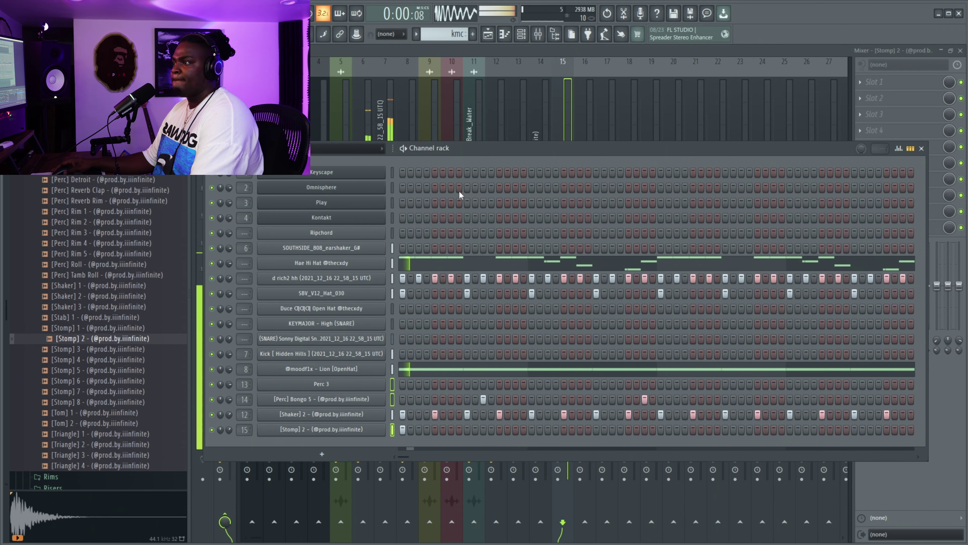
Step: Toggle Cut itself for the Stomp 2 channel and add a second stomp hit on step 53
{"action": "right_click", "coordinate": [360, 429]}
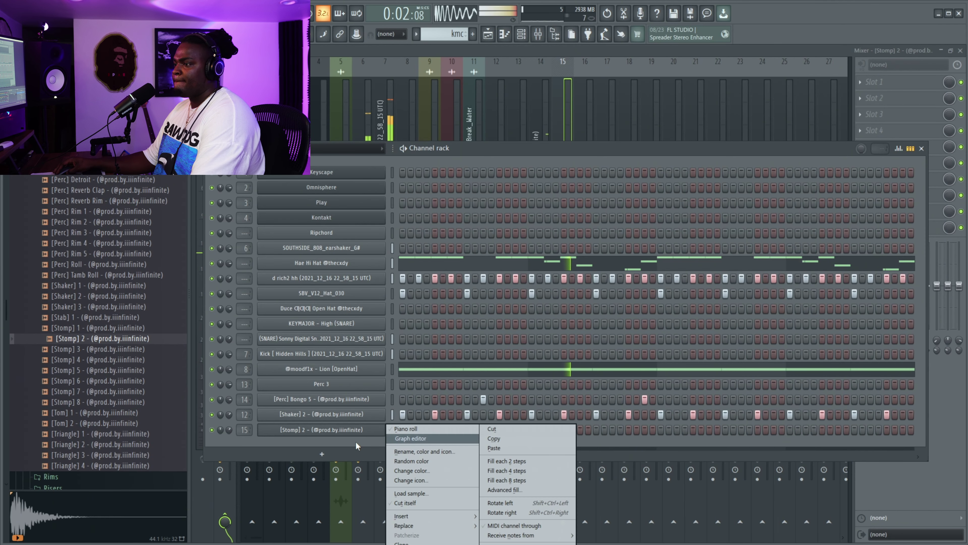
{"action": "left_click", "coordinate": [405, 503]}
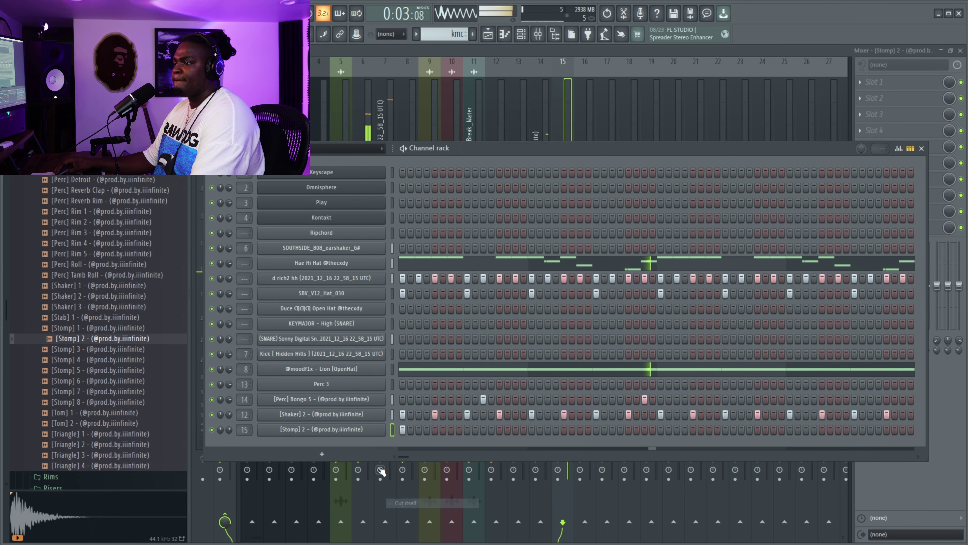
{"action": "left_click", "coordinate": [823, 430]}
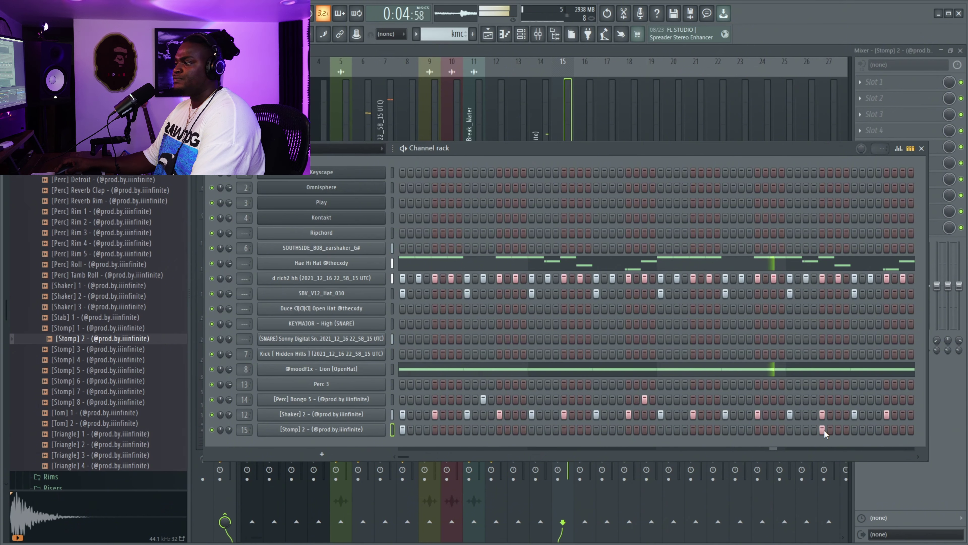
Step: Examine the Stomp 2 notes in the piano roll and play the arrangement while checking the playlist and the mixer levels
{"action": "right_click", "coordinate": [387, 430]}
{"action": "left_click", "coordinate": [424, 429]}
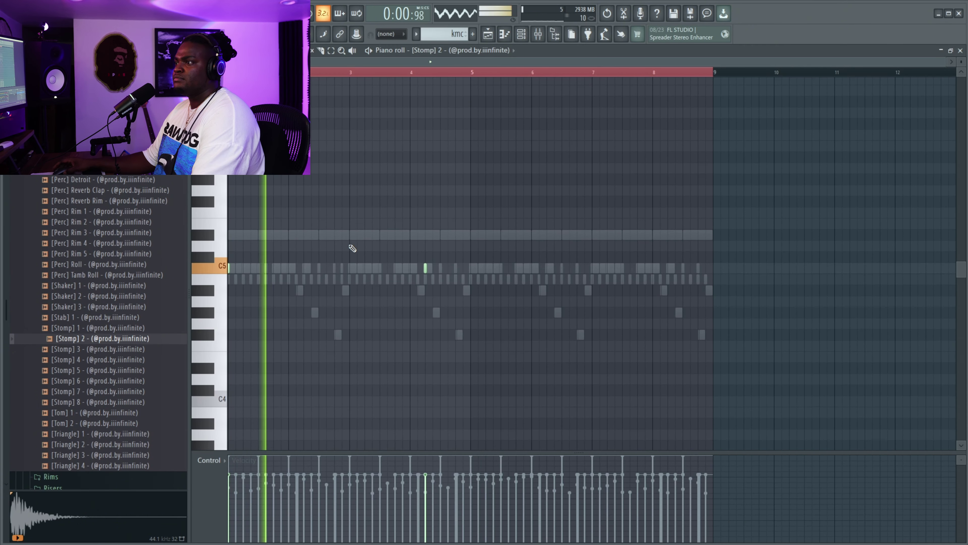
{"action": "scroll", "coordinate": [352, 248], "scroll_direction": "up", "scroll_amount": 2}
{"action": "key", "text": "space"}
{"action": "left_click", "coordinate": [473, 74]}
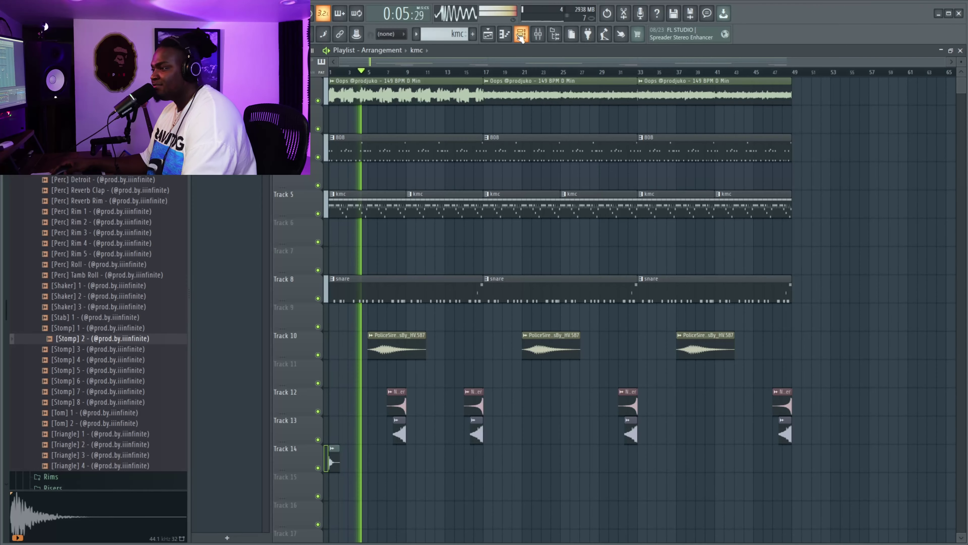
{"action": "left_click", "coordinate": [521, 35]}
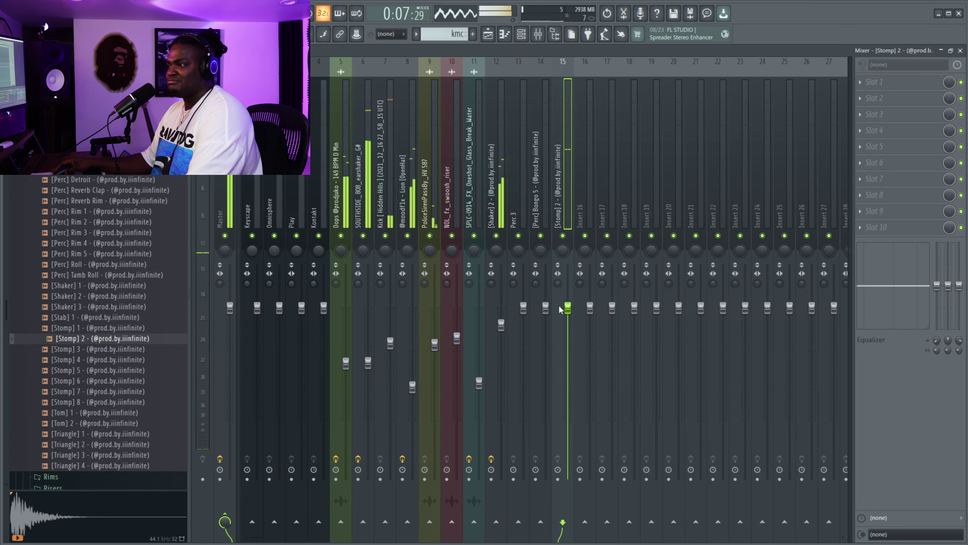
{"action": "key", "text": "F9"}
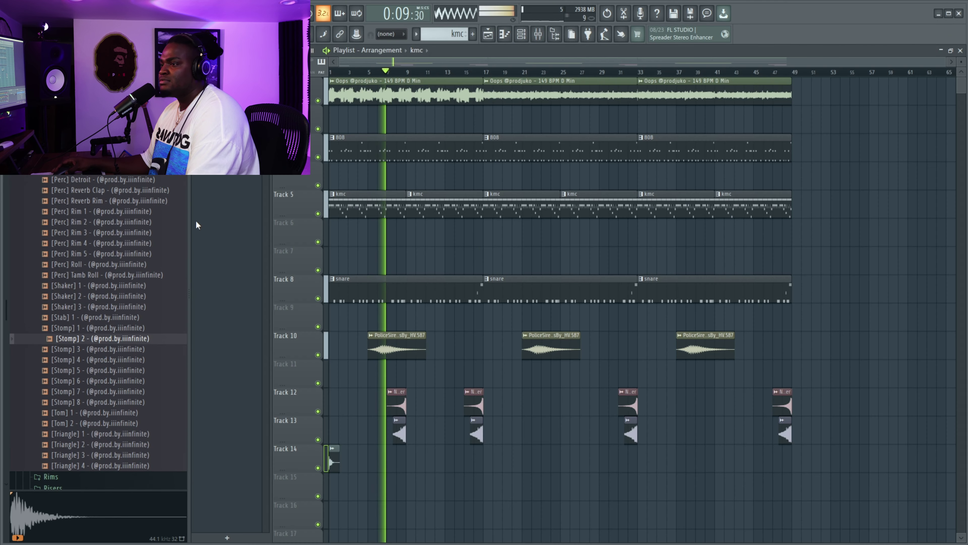
Step: Collapse the Percs & Sound Efx folder, stop playback, and switch to the Splice sample search to prepare a new query
{"action": "scroll", "coordinate": [57, 248], "scroll_direction": "up", "scroll_amount": 8}
{"action": "left_click", "coordinate": [152, 184]}
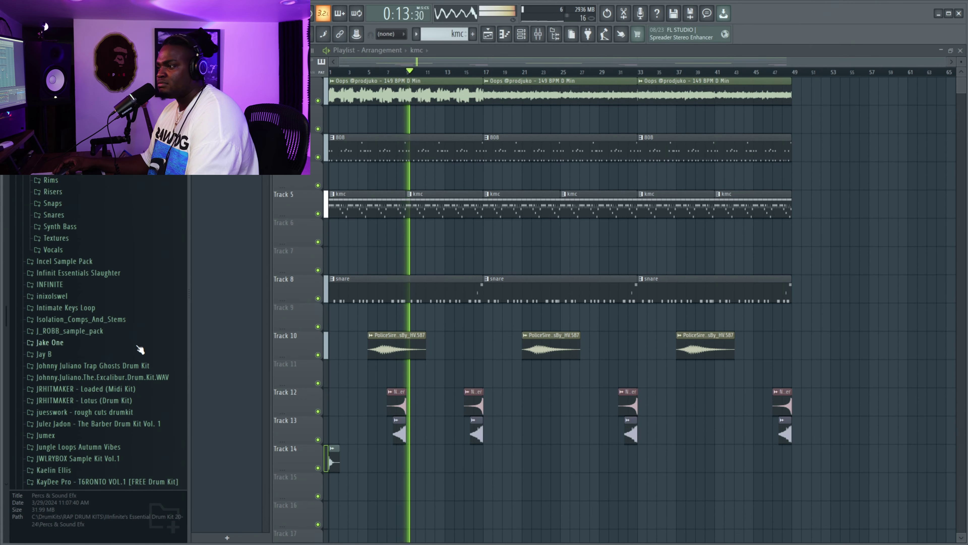
{"action": "key", "text": "space"}
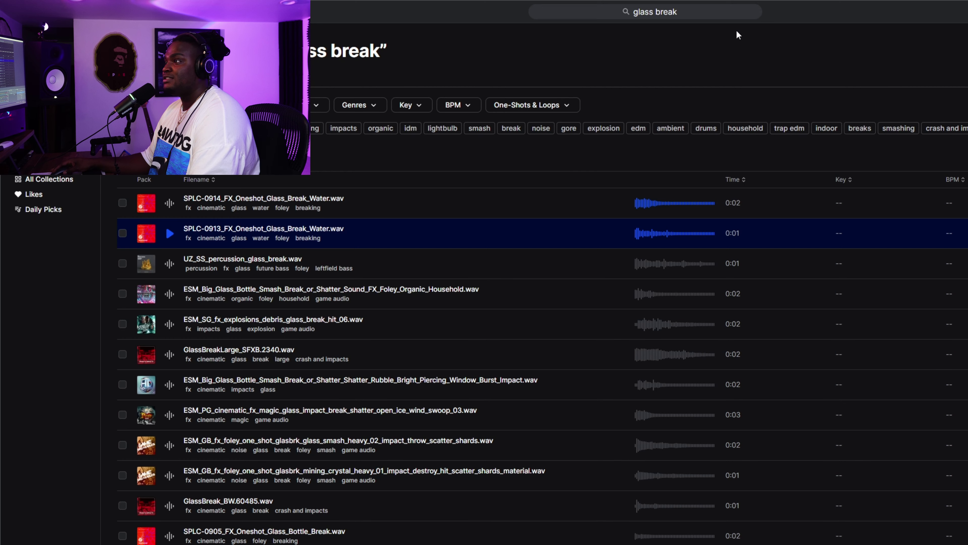
{"action": "left_click", "coordinate": [724, 12]}
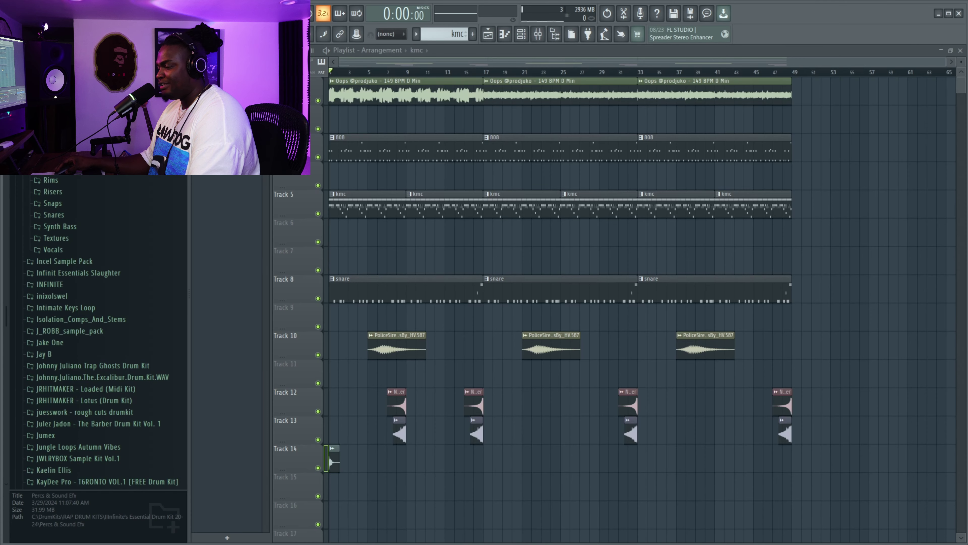
Step: Record a sparse rhythm live for the ROCKWILDER_percussion_triangle channel in the kmc pattern and stop the playback
{"action": "key", "text": "F6"}
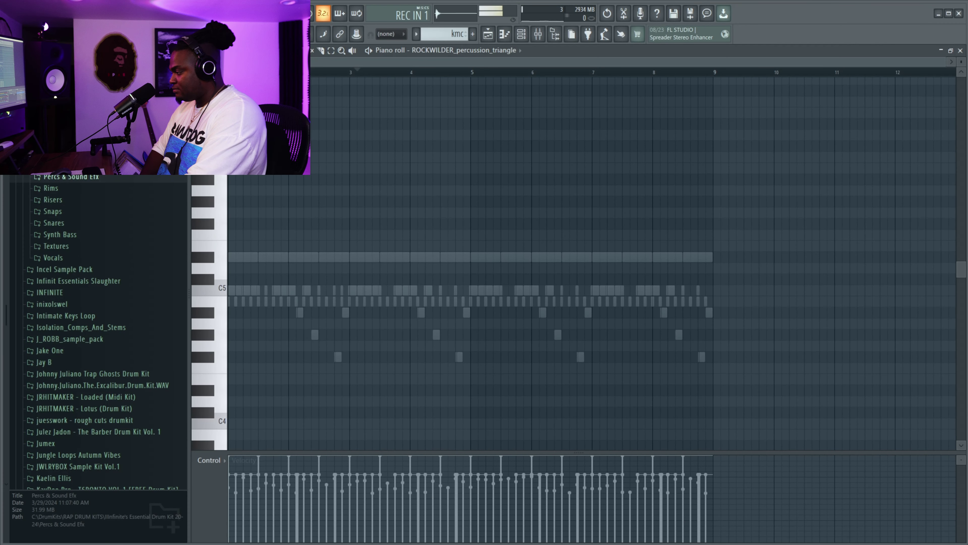
{"action": "key", "text": "space"}
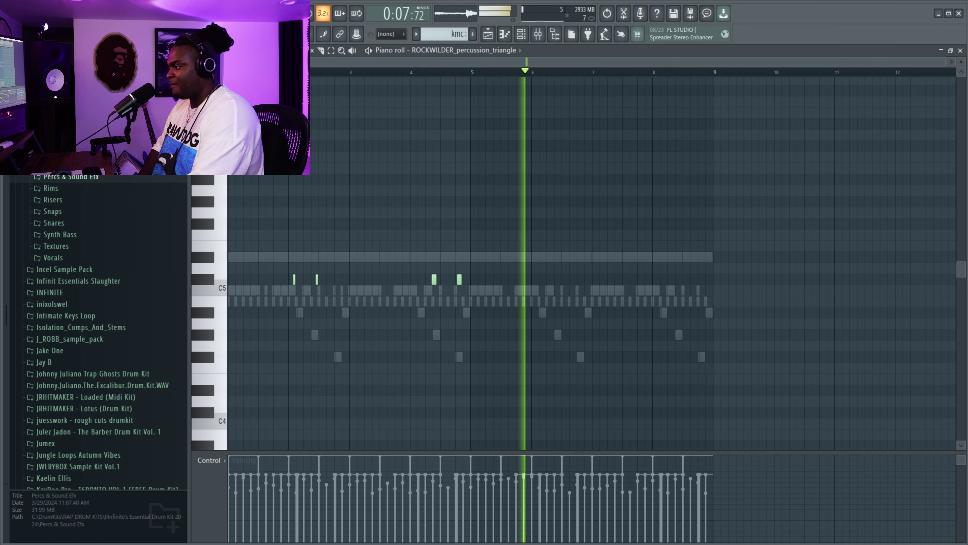
{"action": "key", "text": "space"}
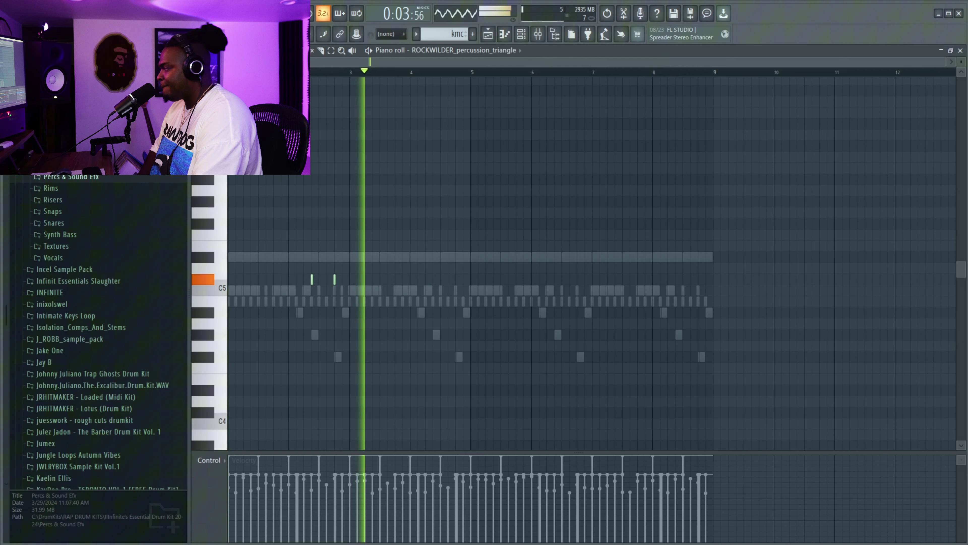
{"action": "key", "text": "space"}
Step: Split the kmc pattern by channel into separate patterns in the playlist
{"action": "key", "text": "F5"}
{"action": "right_click", "coordinate": [219, 103]}
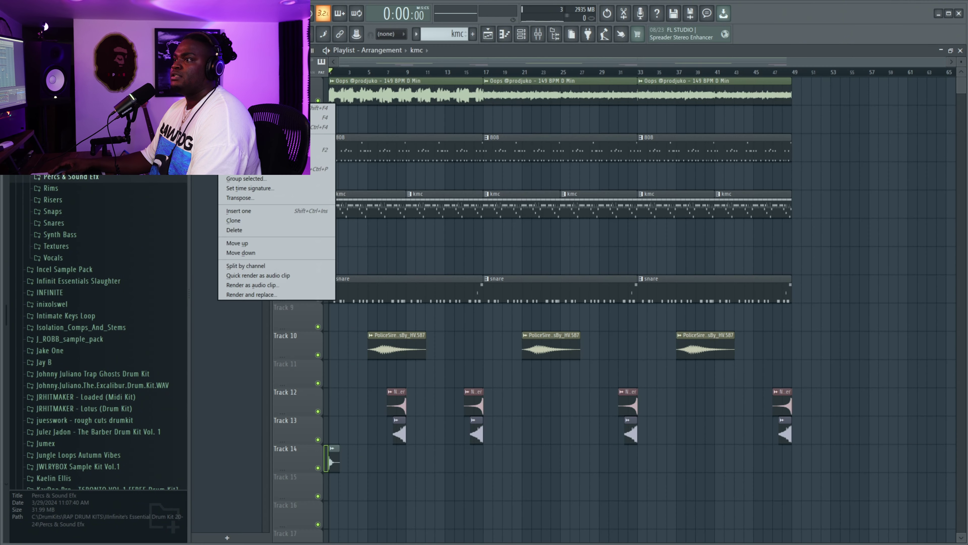
{"action": "left_click", "coordinate": [271, 293]}
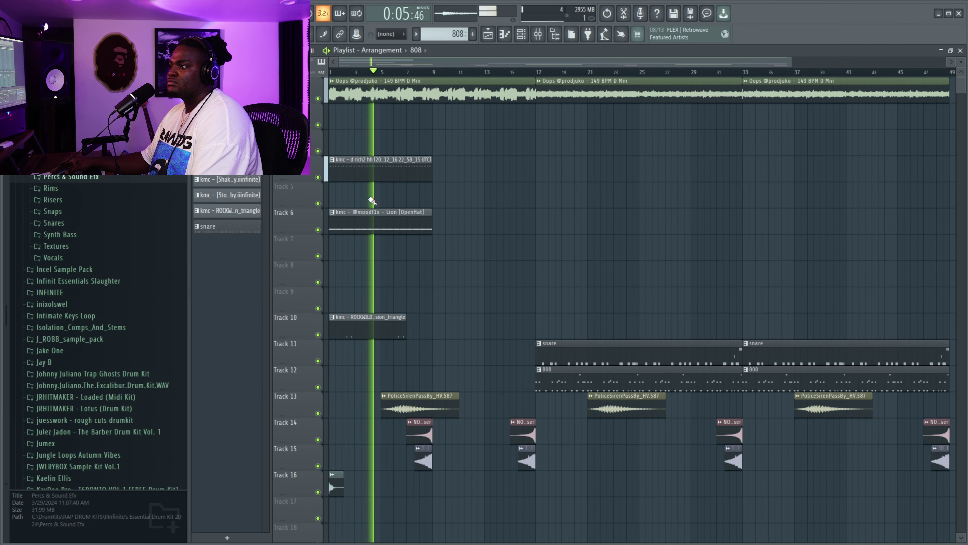
Step: Place the full set of split kmc patterns, including the percussion triangle, on Tracks 3 to 10 from bar 9 to 17
{"action": "left_click", "coordinate": [228, 211]}
{"action": "left_click_drag", "start_coordinate": [473, 159], "coordinate": [433, 151]}
{"action": "key", "text": "space"}
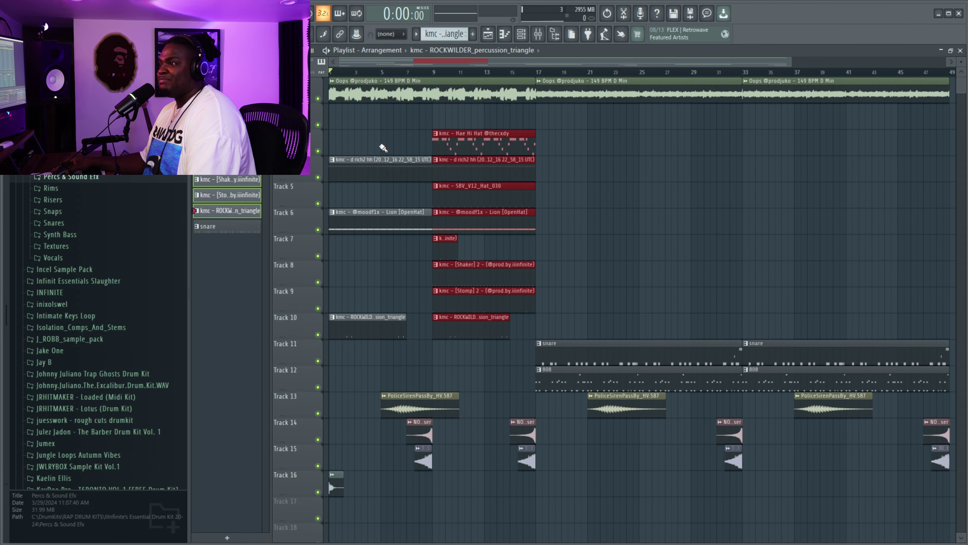
{"action": "left_click", "coordinate": [593, 227]}
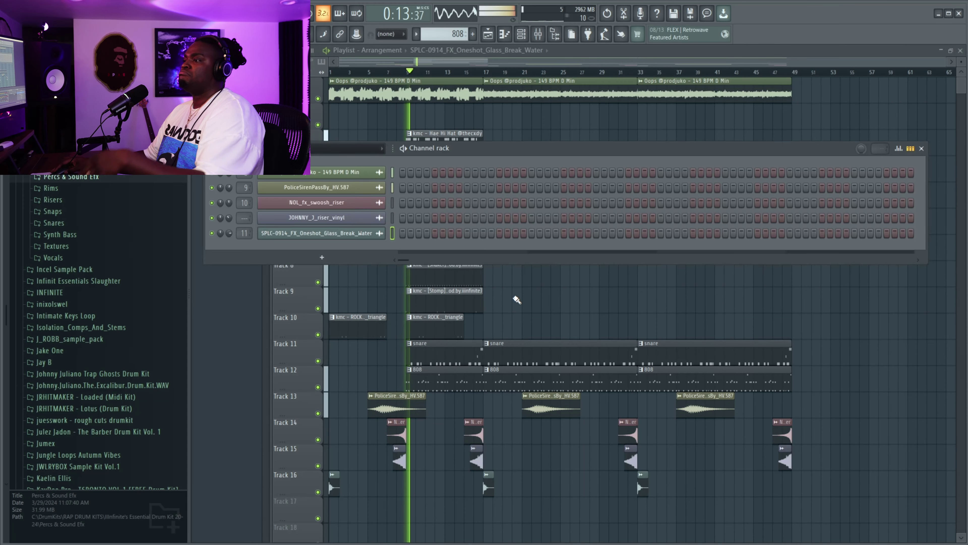
Step: Close the channel rack and duplicate the bar 9 to 17 kmc clips on Tracks 3 to 10 through to bar 49
{"action": "key", "text": "F6"}
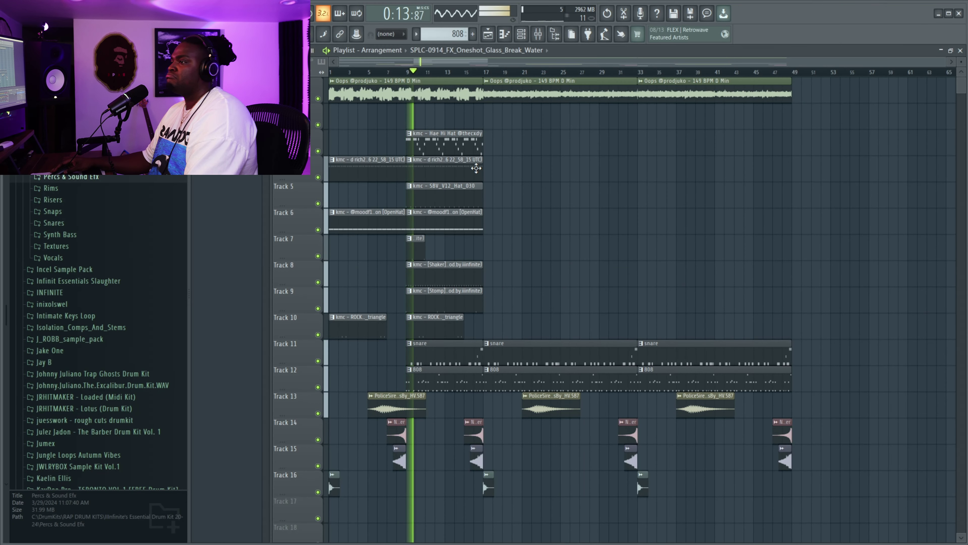
{"action": "left_click_drag", "start_coordinate": [495, 130], "coordinate": [510, 323]}
{"action": "key", "text": "ctrl+b"}
{"action": "key", "text": "ctrl+b"}
{"action": "key", "text": "ctrl+b"}
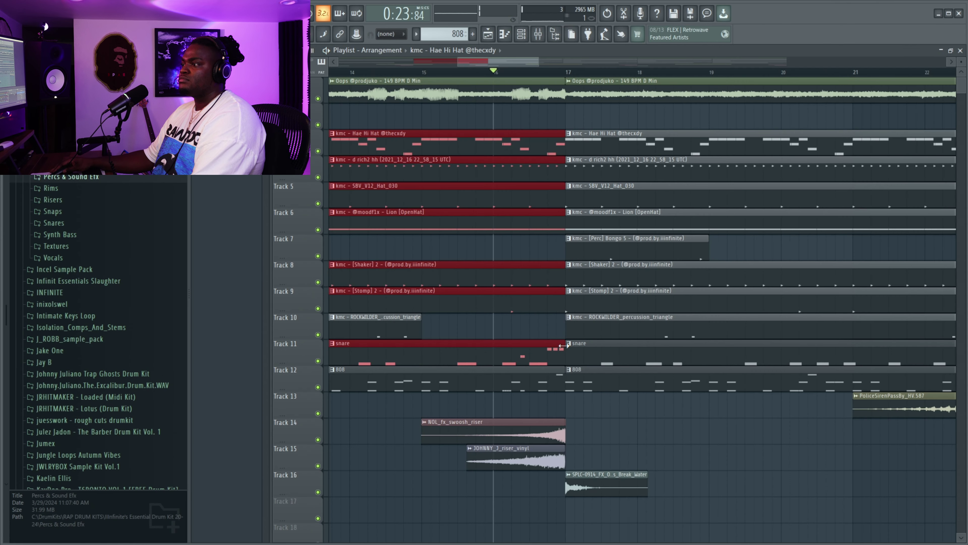
Step: Shorten the hat, shaker, stomp and snare clips to leave a drum gap before bar 17, and play the transition
{"action": "left_click_drag", "start_coordinate": [565, 347], "coordinate": [524, 347]}
{"action": "key", "text": "space"}
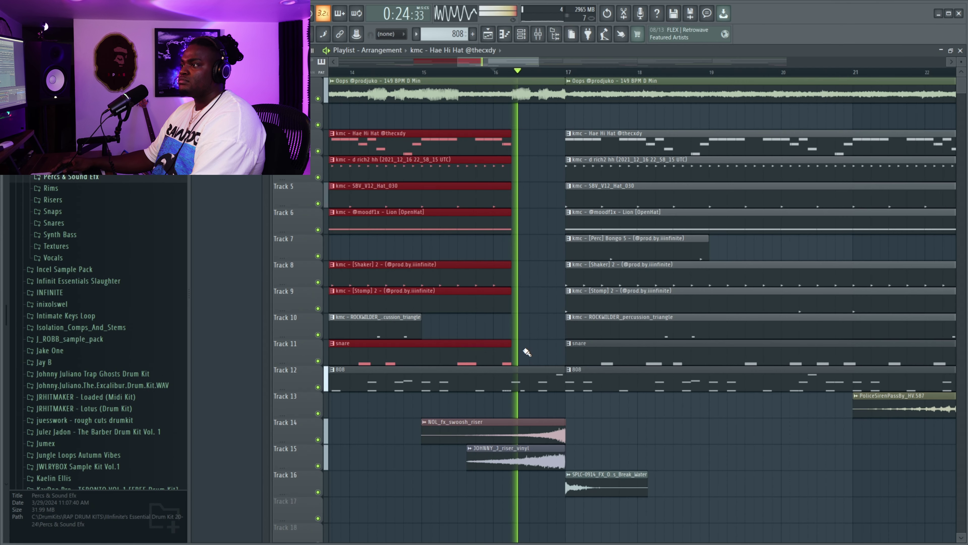
{"action": "key", "text": "space"}
{"action": "left_click", "coordinate": [551, 315]}
{"action": "key", "text": "space"}
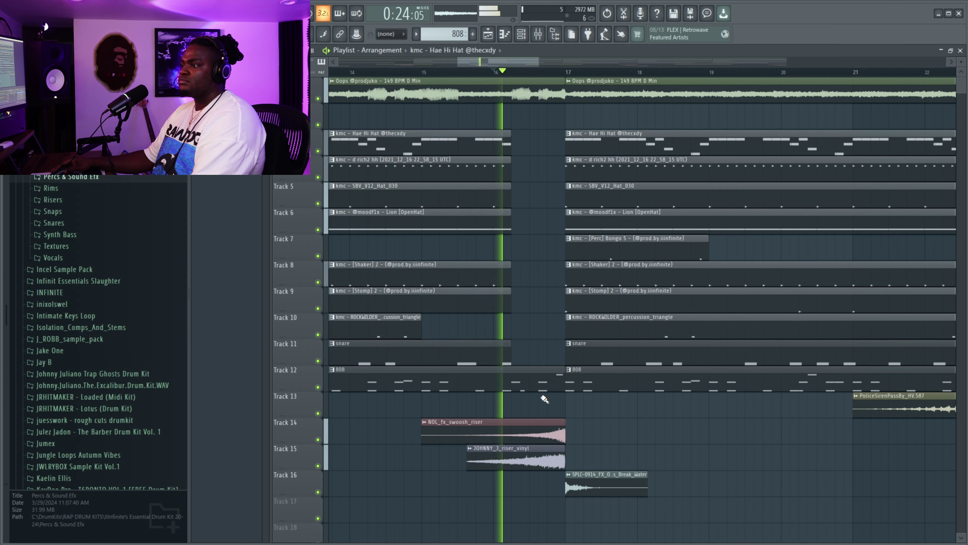
{"action": "key", "text": "space"}
{"action": "key", "text": "space"}
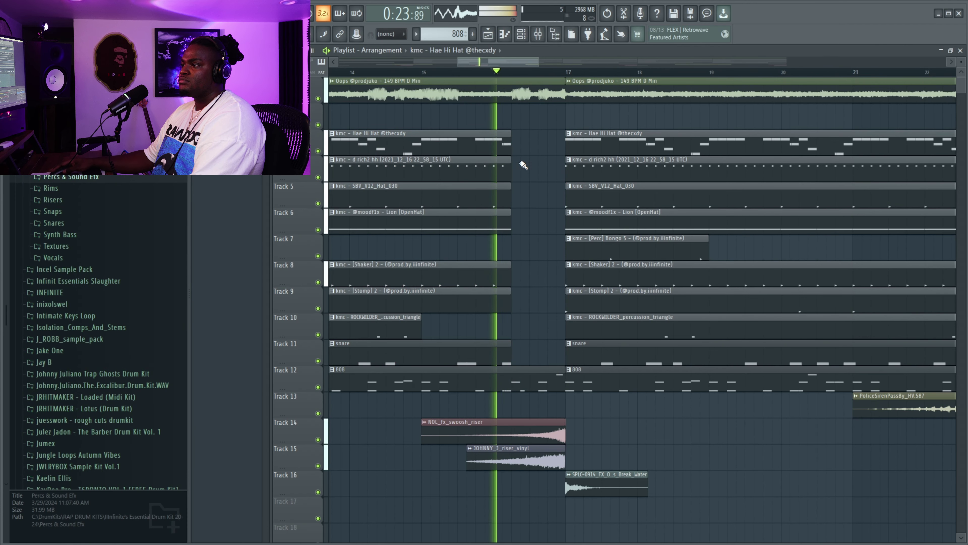
Step: Try extending the shortened hat and open hat clips on Tracks 3 to 6 back to bar 17 while playing the transition
{"action": "left_click_drag", "start_coordinate": [521, 129], "coordinate": [461, 260]}
{"action": "key", "text": "space"}
{"action": "left_click_drag", "start_coordinate": [511, 148], "coordinate": [548, 148]}
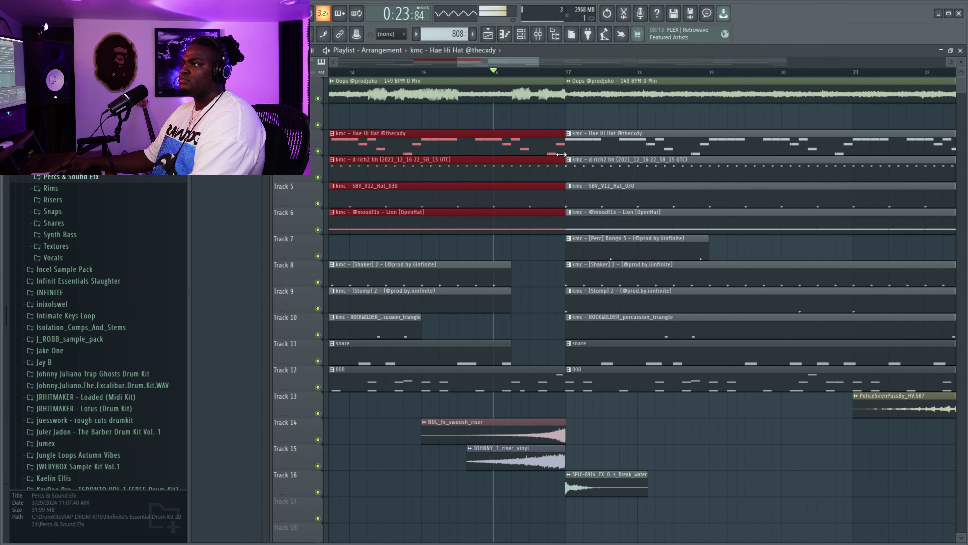
{"action": "key", "text": "space"}
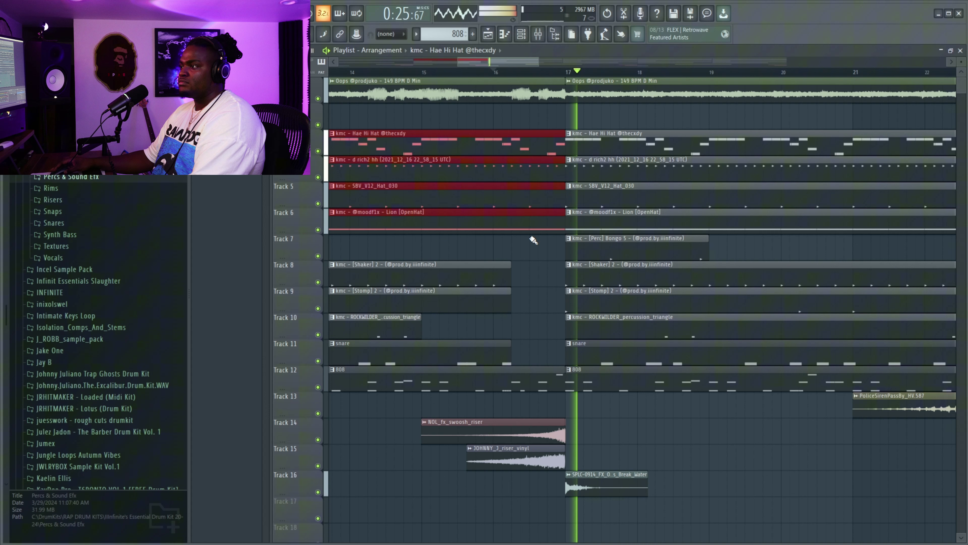
{"action": "key", "text": "space"}
{"action": "key", "text": "space"}
{"action": "key", "text": "ctrl+z"}
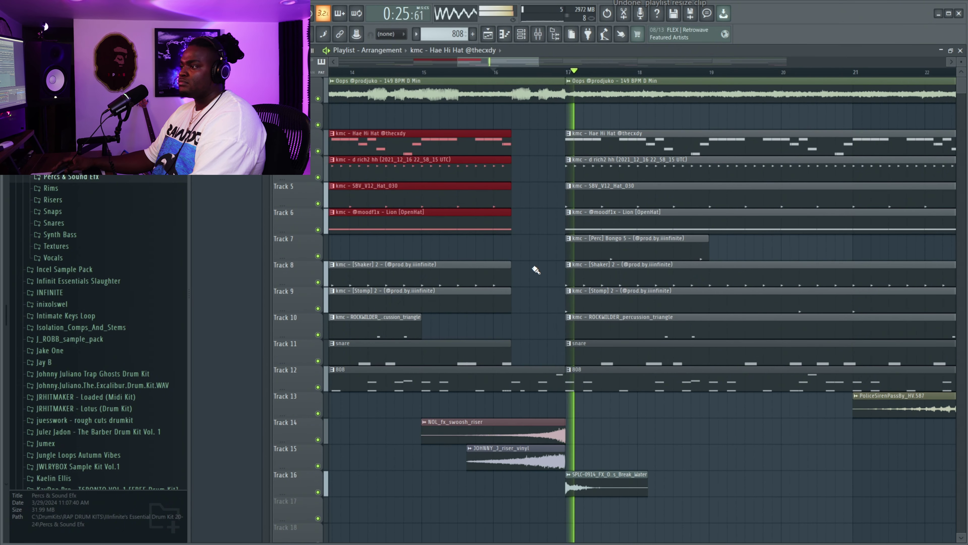
Step: Move the second Oops loop clip, spanning bars 17 to 33, down to Track 2 and stop playback
{"action": "scroll", "coordinate": [536, 270], "scroll_direction": "down", "scroll_amount": 5}
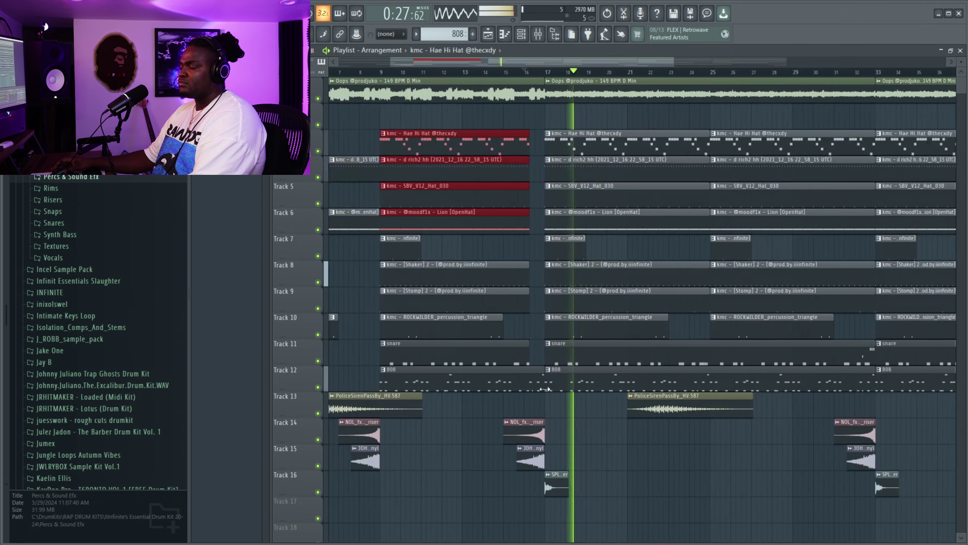
{"action": "scroll", "coordinate": [545, 389], "scroll_direction": "down", "scroll_amount": 3}
{"action": "left_click_drag", "start_coordinate": [544, 94], "coordinate": [544, 125]}
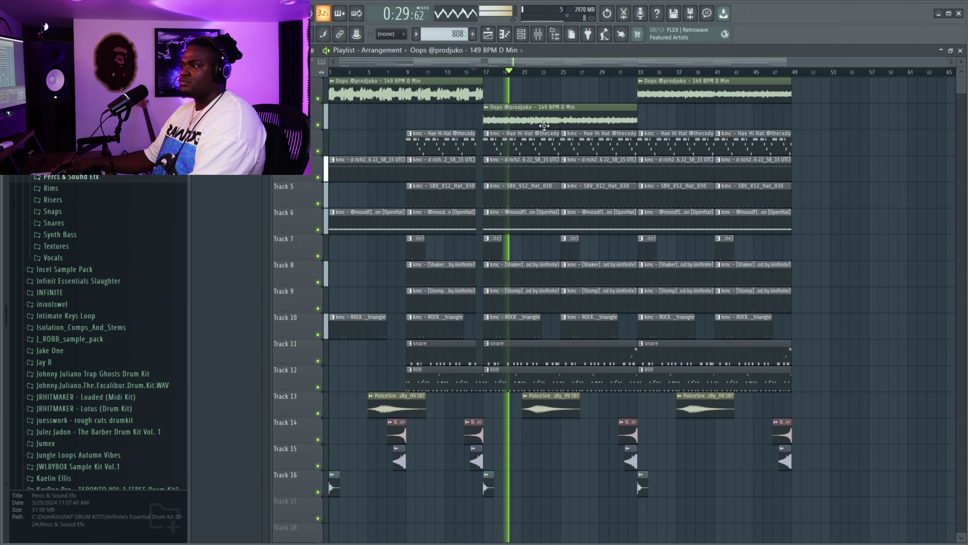
{"action": "key", "text": "space"}
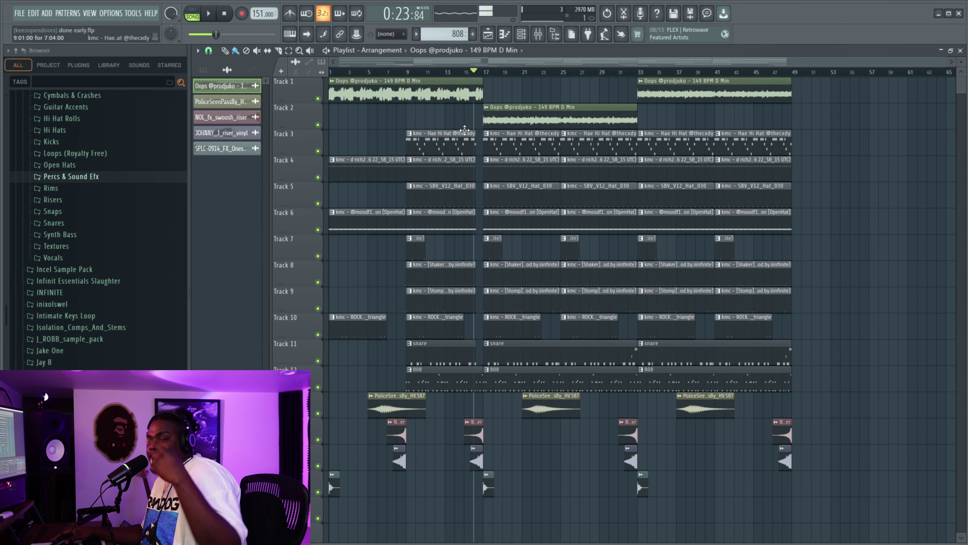
Step: Make the Oops loop clip on Track 2 unique and route its channel to mixer track 16
{"action": "left_click", "coordinate": [485, 108]}
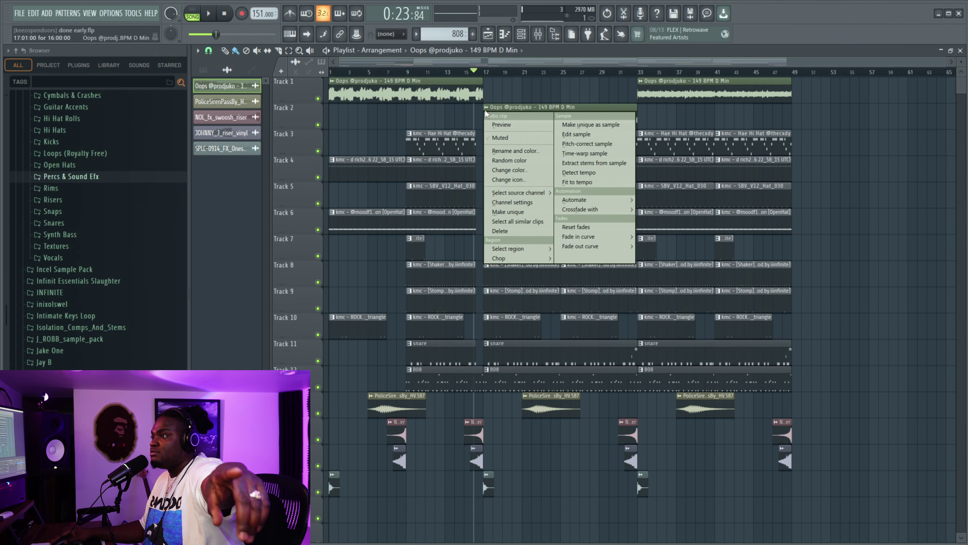
{"action": "left_click", "coordinate": [506, 212]}
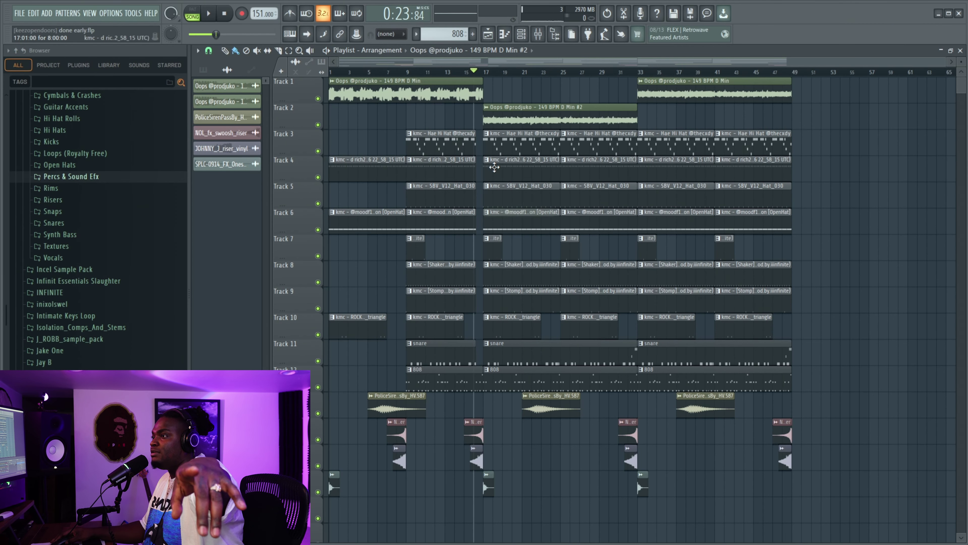
{"action": "double_click", "coordinate": [531, 120]}
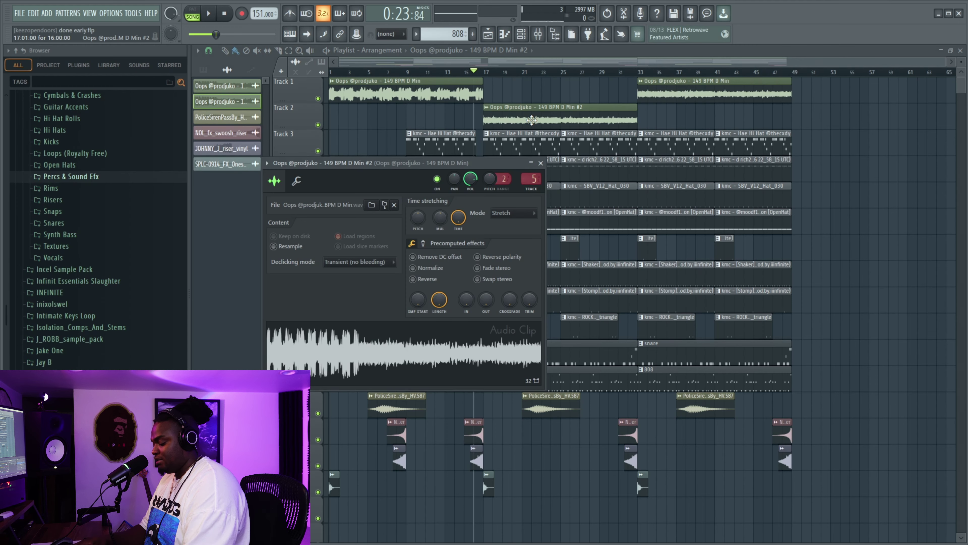
{"action": "key", "text": "ctrl+l"}
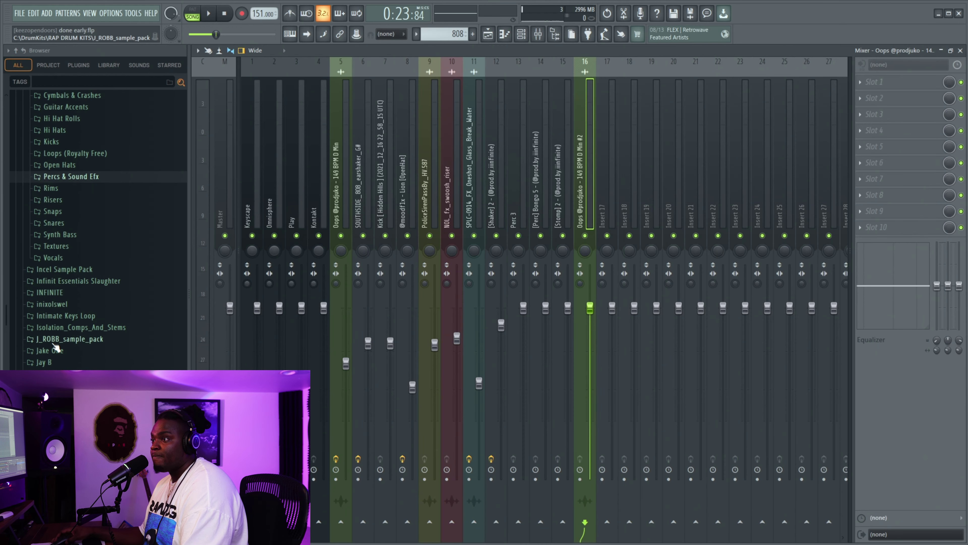
Step: Find TM88 - Nightmare Drum Kit Vol. 2 among the drum kits and expand it down to the TM MIDI folder
{"action": "scroll", "coordinate": [99, 229], "scroll_direction": "down", "scroll_amount": 10}
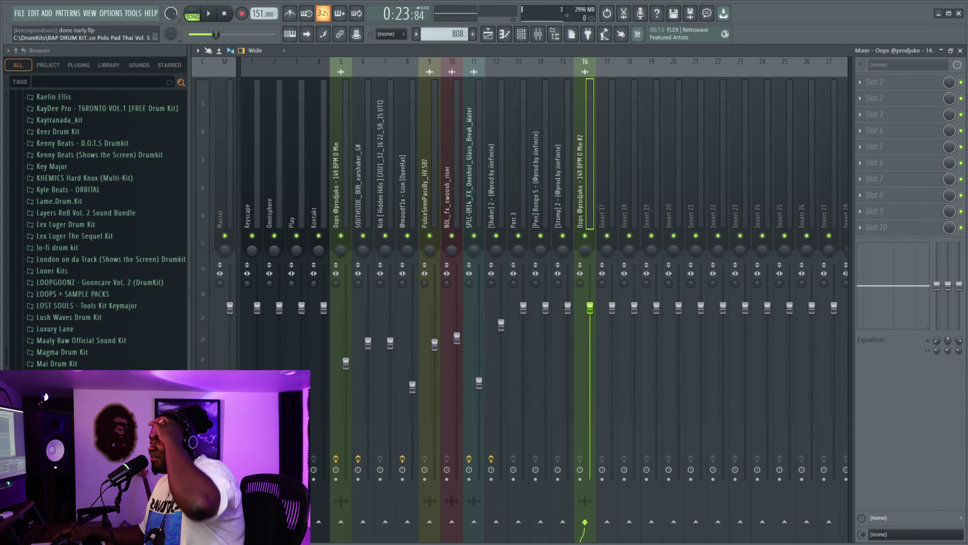
{"action": "scroll", "coordinate": [99, 229], "scroll_direction": "down", "scroll_amount": 12}
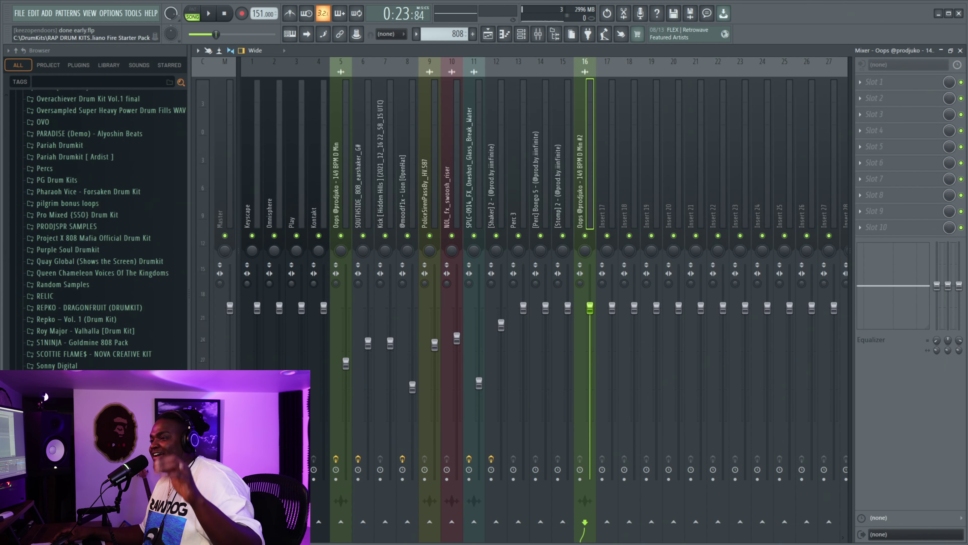
{"action": "scroll", "coordinate": [99, 229], "scroll_direction": "up", "scroll_amount": 7}
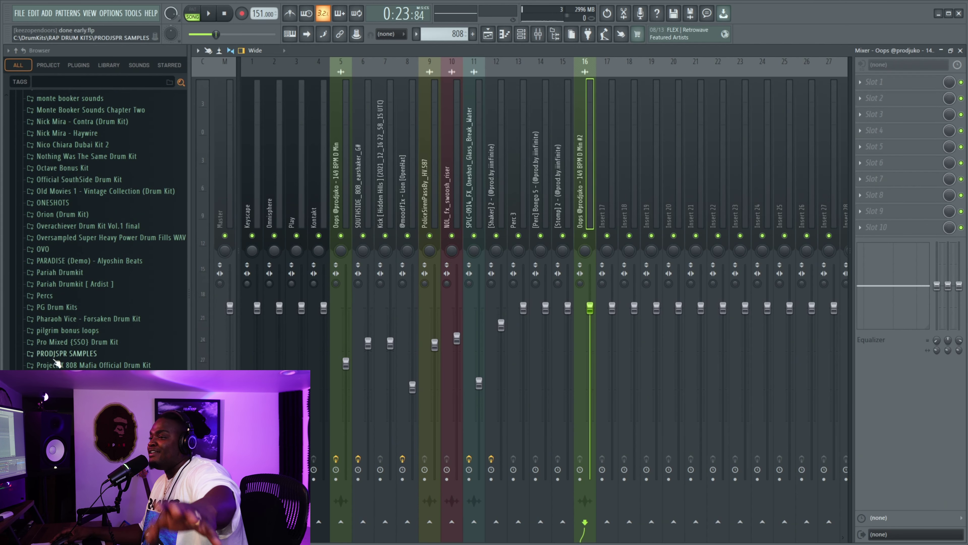
{"action": "scroll", "coordinate": [64, 359], "scroll_direction": "down", "scroll_amount": 10}
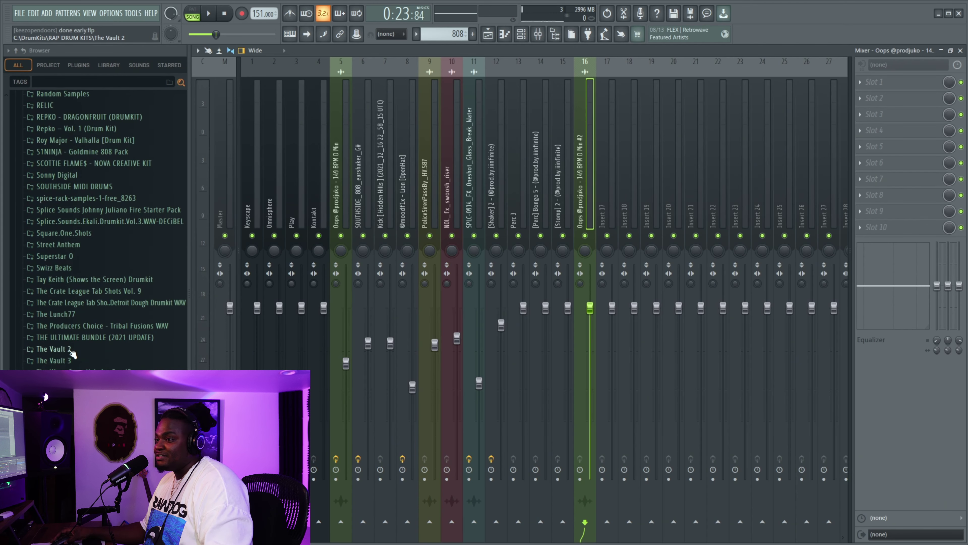
{"action": "scroll", "coordinate": [70, 356], "scroll_direction": "down", "scroll_amount": 4}
{"action": "left_click", "coordinate": [46, 305]}
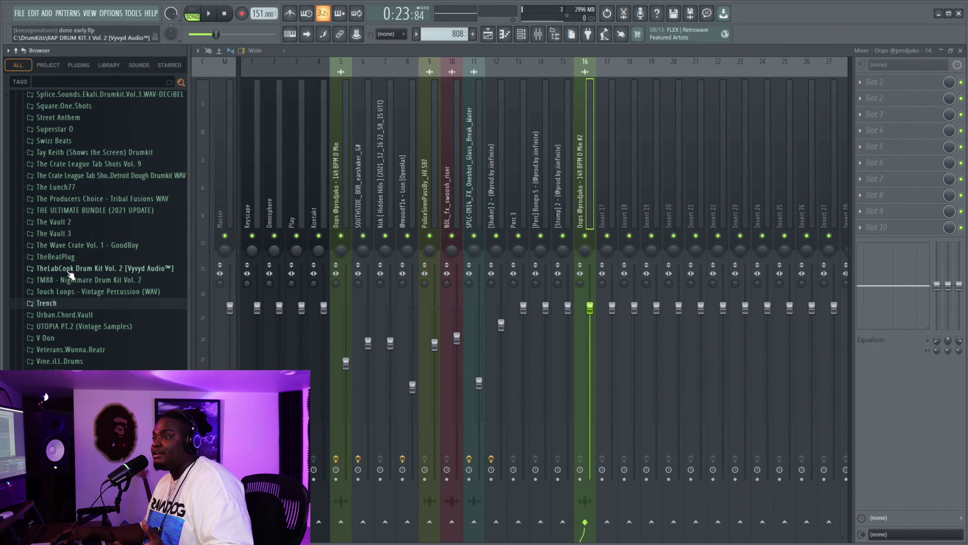
{"action": "left_click", "coordinate": [82, 281]}
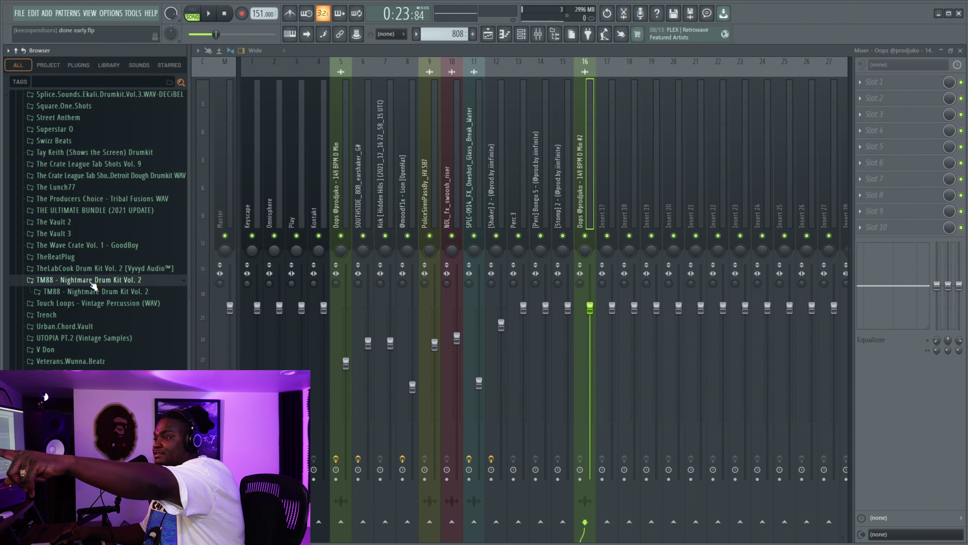
{"action": "left_click", "coordinate": [109, 291]}
{"action": "left_click", "coordinate": [63, 380]}
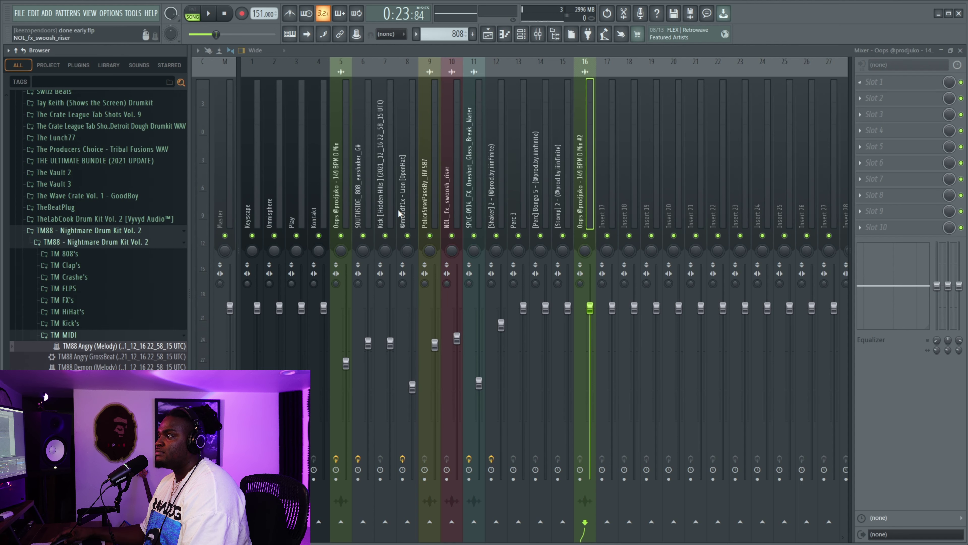
Step: Load the TM88 Angry GrossBeat preset on mixer track 16, select its NV2 Reverse 2 time slot, and play the arrangement
{"action": "left_click_drag", "start_coordinate": [134, 358], "coordinate": [589, 162]}
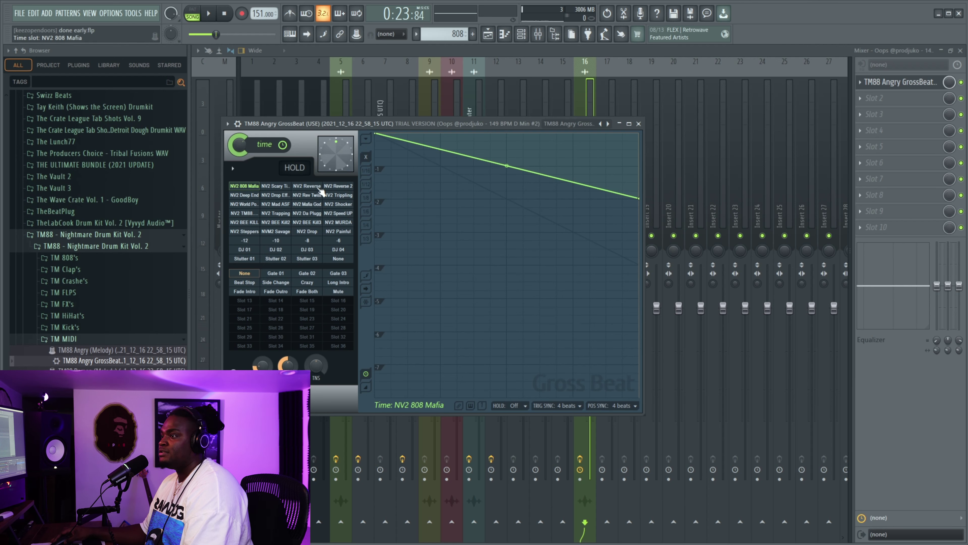
{"action": "left_click", "coordinate": [336, 188]}
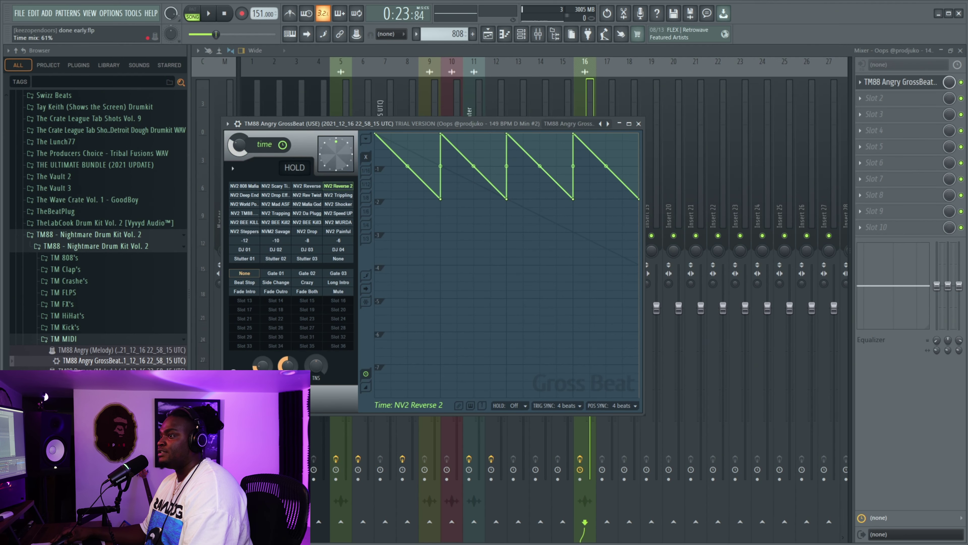
{"action": "key", "text": "F5"}
{"action": "key", "text": "space"}
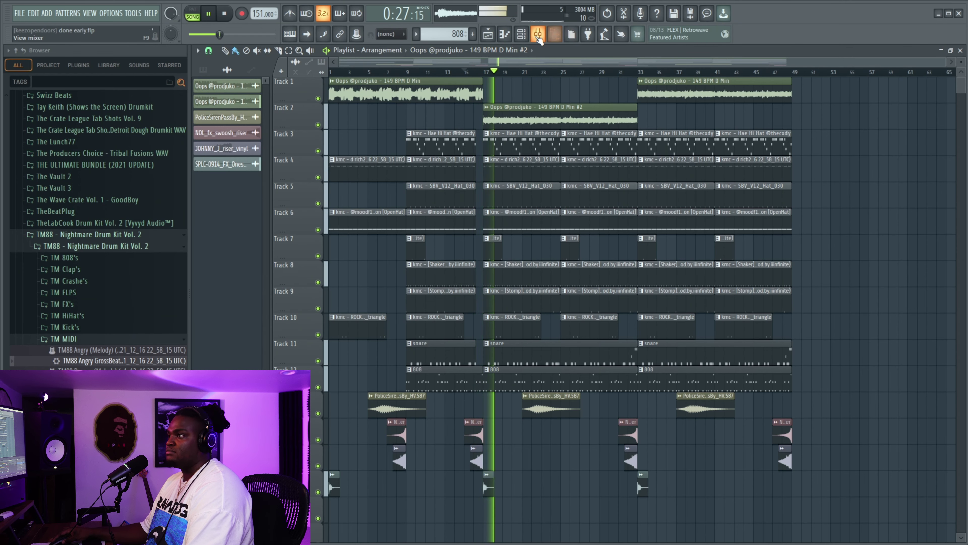
Step: Inspect the TM88 Angry GrossBeat effect on mixer track 16 during playback, then return to the playlist and stop playback
{"action": "key", "text": "F9"}
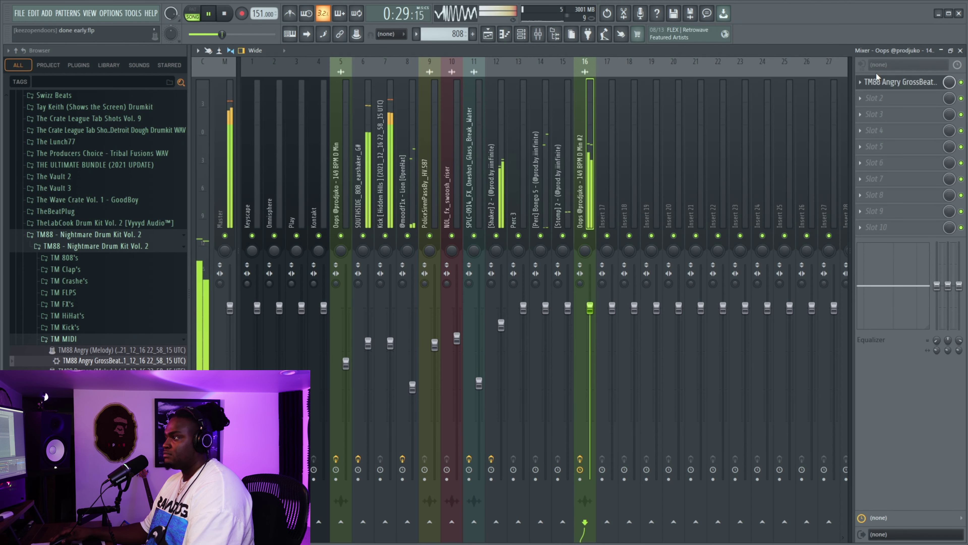
{"action": "left_click", "coordinate": [883, 83]}
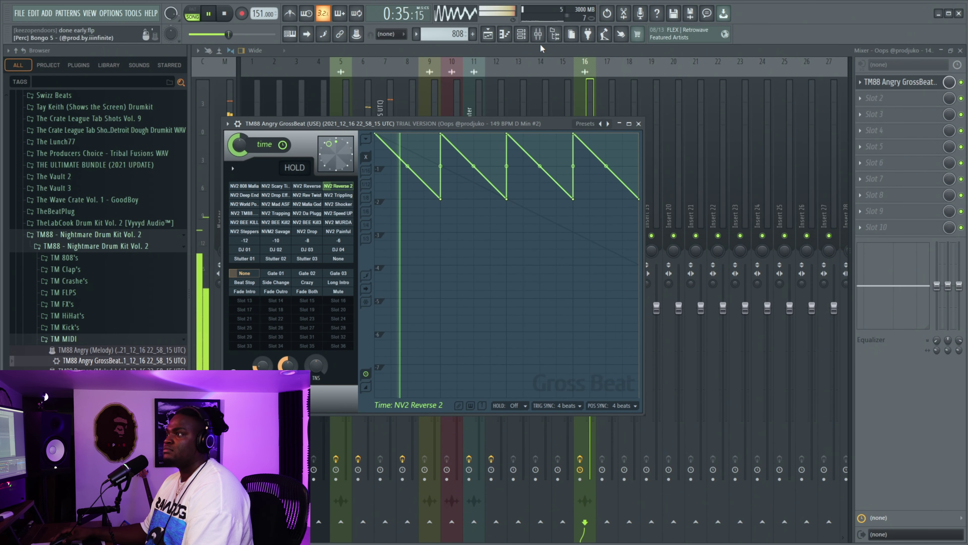
{"action": "left_click", "coordinate": [488, 34]}
{"action": "key", "text": "space"}
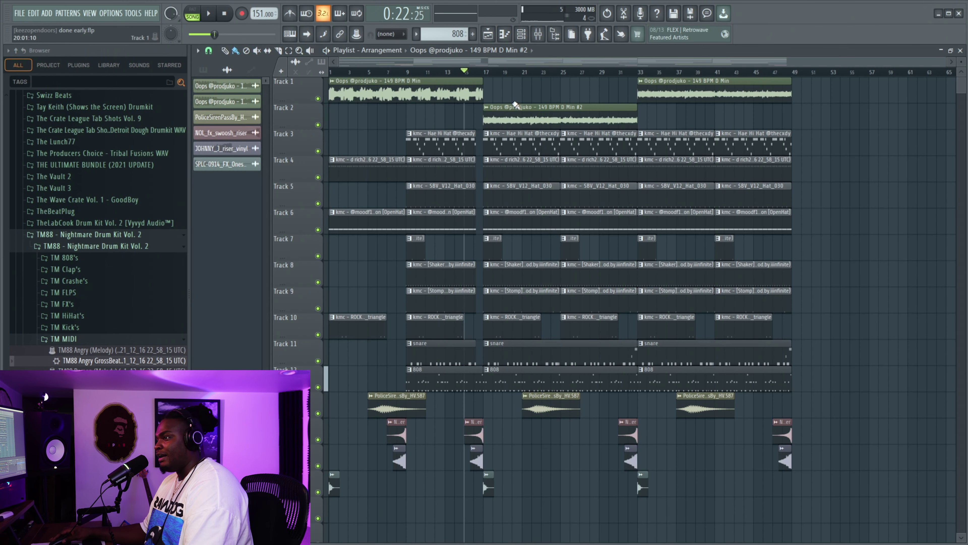
Step: Lower the volume of mixer track 16 and add Fruity parametric EQ 2 in its second effect slot
{"action": "left_click", "coordinate": [549, 31]}
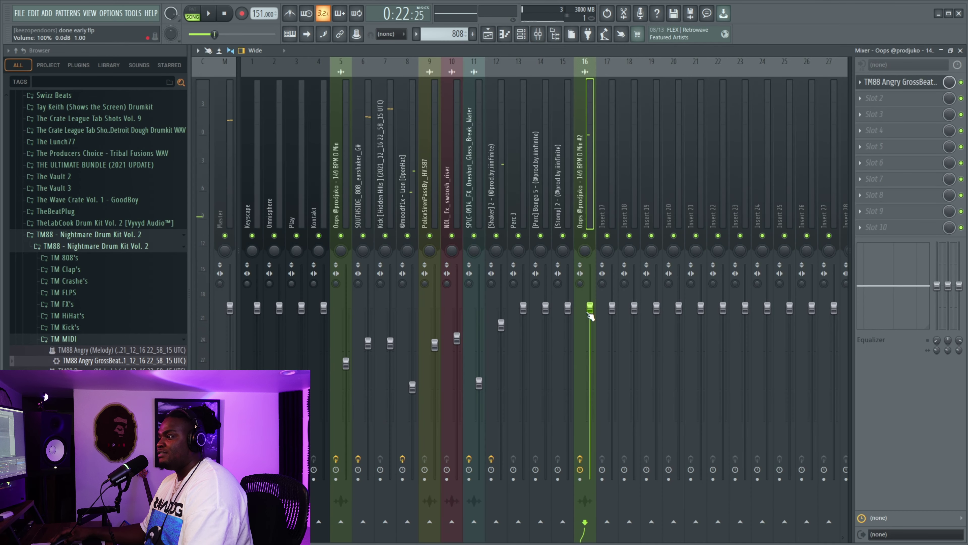
{"action": "left_click", "coordinate": [875, 98]}
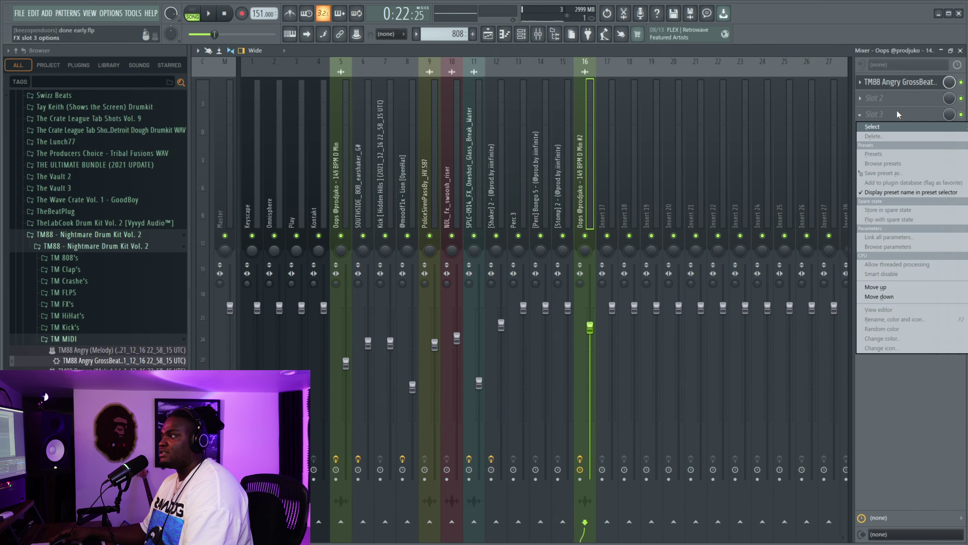
{"action": "left_click", "coordinate": [874, 99]}
{"action": "left_click", "coordinate": [875, 98]}
{"action": "left_click", "coordinate": [875, 98]}
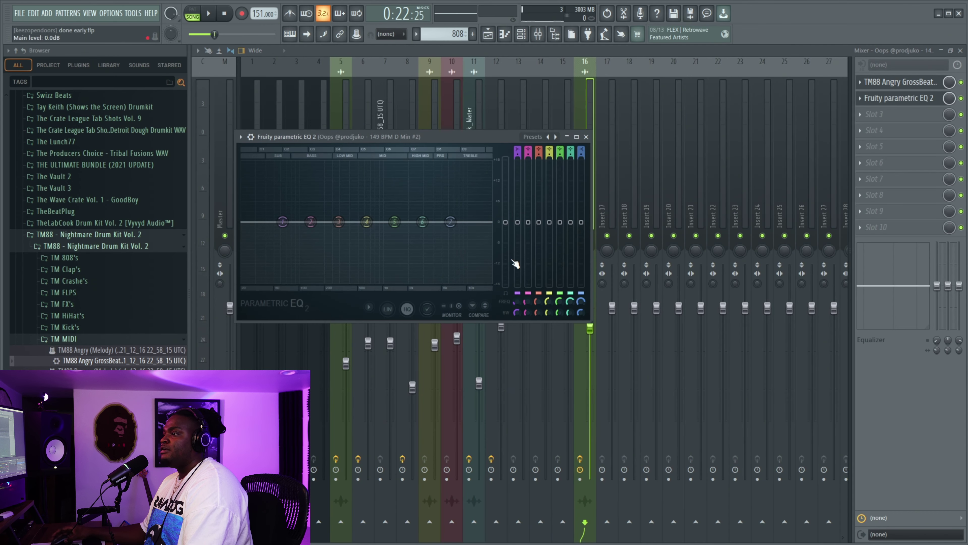
Step: Apply the Radio preset to Fruity parametric EQ 2 and move the EQ above Gross Beat in the effect chain
{"action": "left_click", "coordinate": [546, 141]}
{"action": "left_click", "coordinate": [569, 241]}
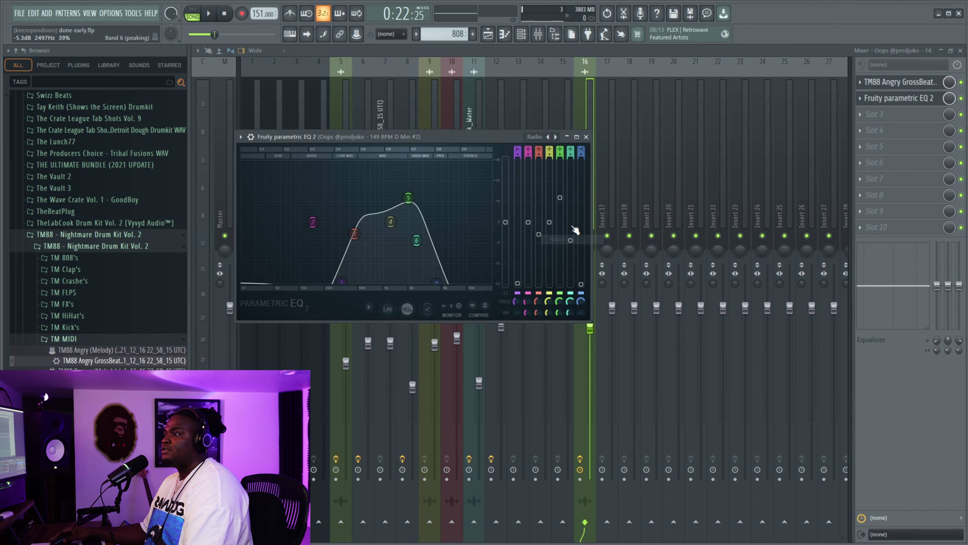
{"action": "key", "text": "Escape"}
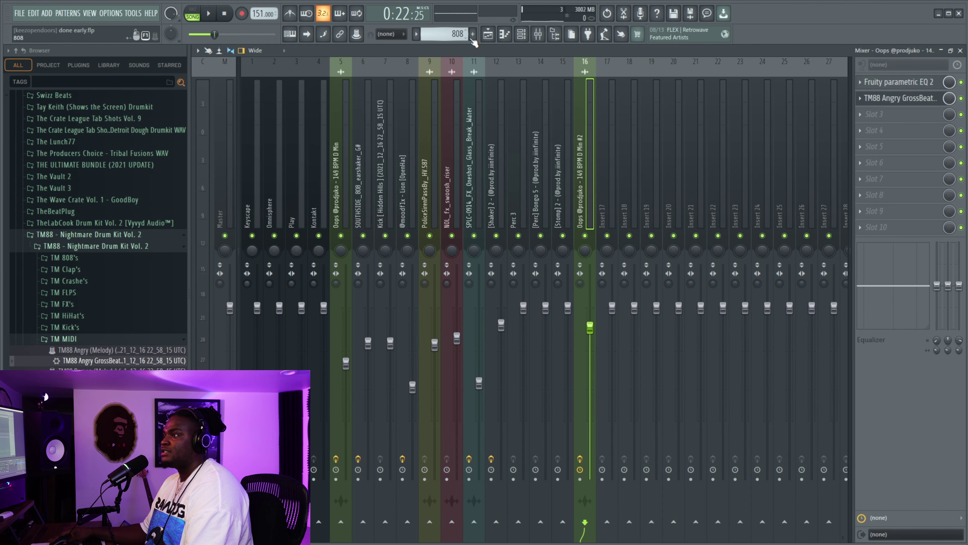
Step: Shift the drum and effect clips down one track and place the original Oops loop across bars 17 to 33 on Track 2, above the #2 clip
{"action": "left_click", "coordinate": [488, 35]}
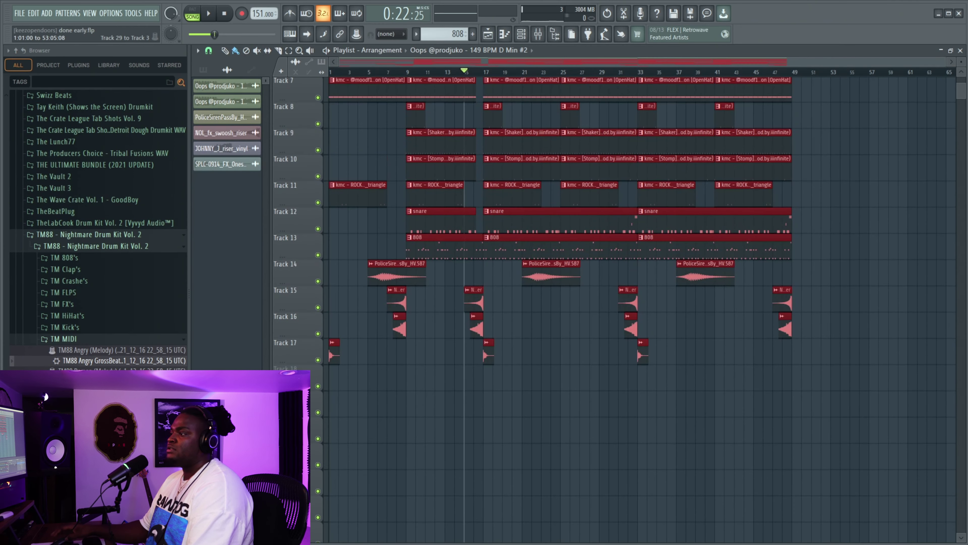
{"action": "left_click", "coordinate": [221, 101]}
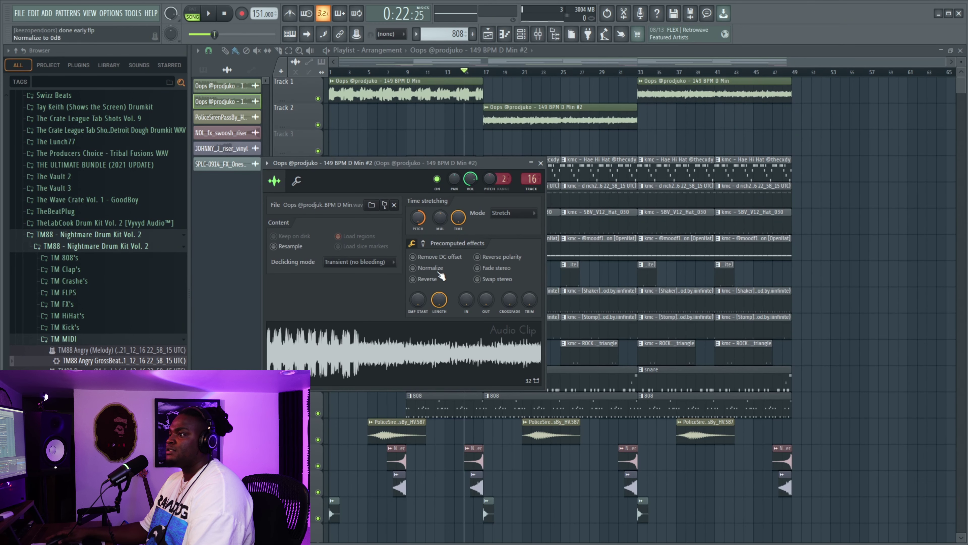
{"action": "left_click", "coordinate": [477, 94]}
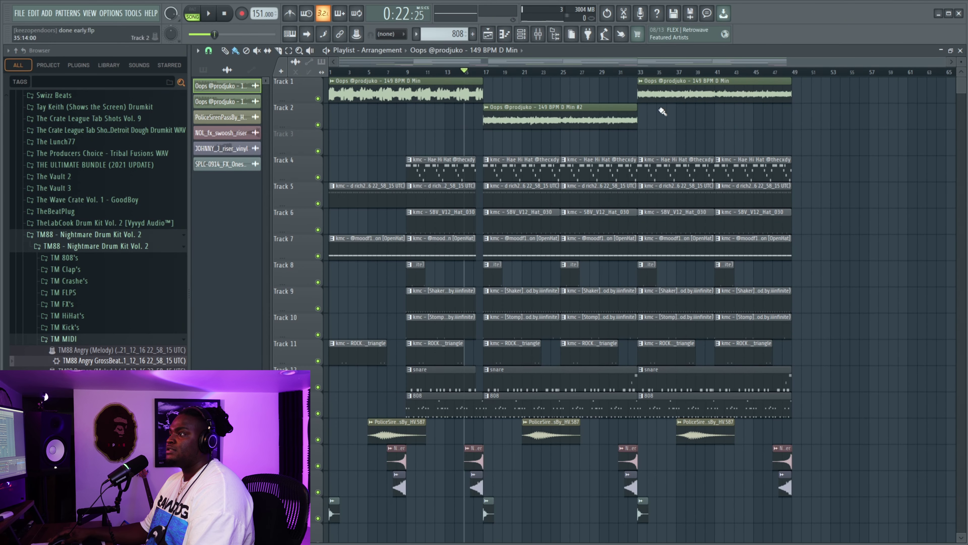
{"action": "left_click_drag", "start_coordinate": [547, 92], "coordinate": [547, 118]}
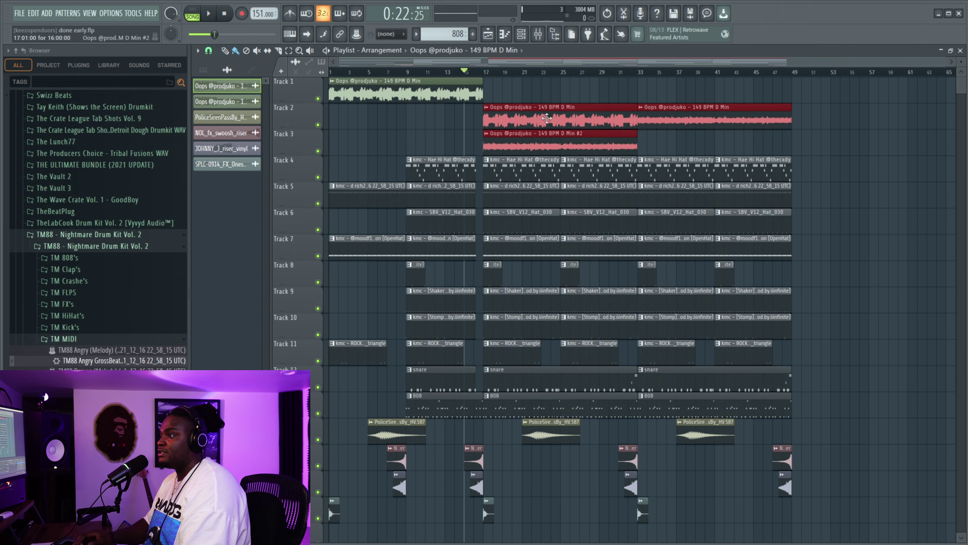
{"action": "left_click", "coordinate": [524, 94]}
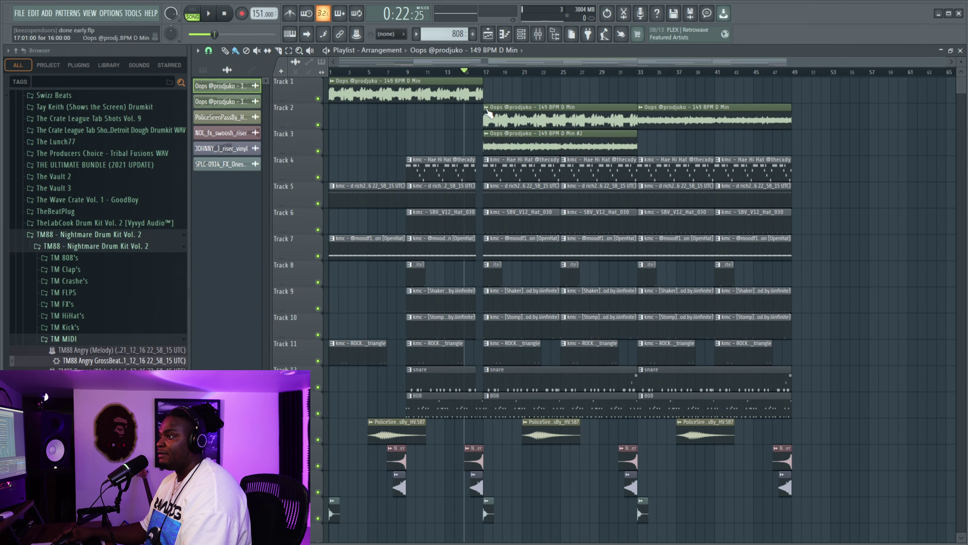
Step: Make the Oops loop clip at bar 17 on Track 2 unique and route its channel to mixer track 17
{"action": "left_click", "coordinate": [487, 110]}
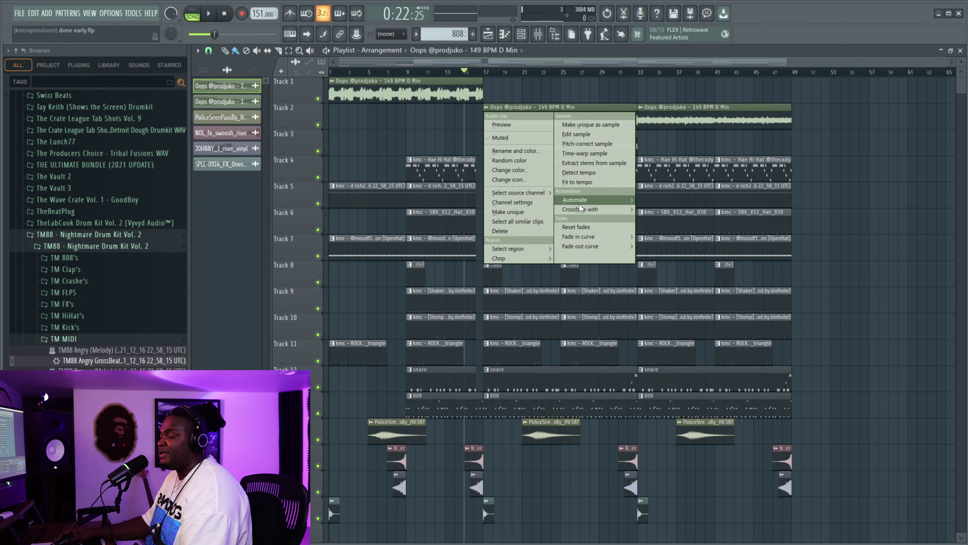
{"action": "left_click", "coordinate": [519, 215]}
{"action": "double_click", "coordinate": [576, 109]}
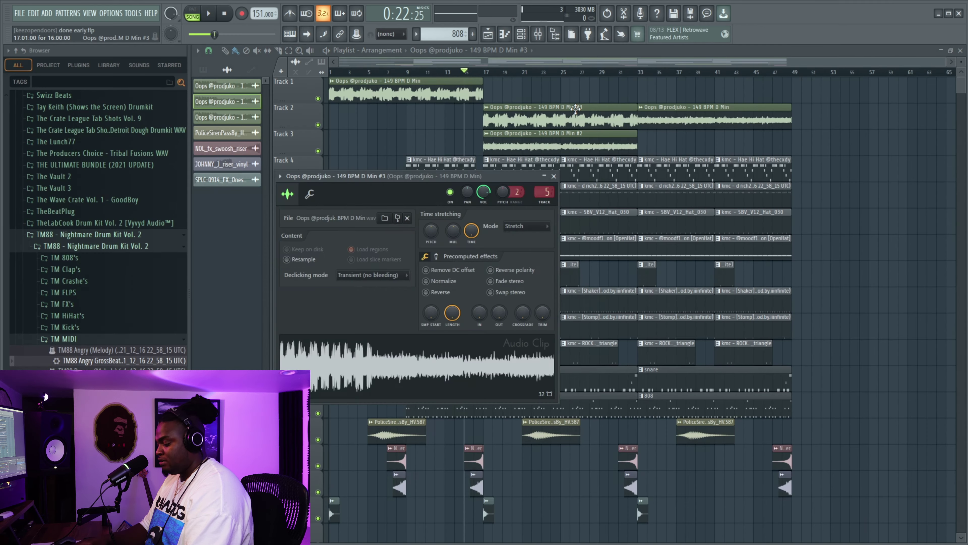
{"action": "key", "text": "F9"}
Step: Open the effect options for the first slot of mixer track 17
{"action": "left_click", "coordinate": [860, 82]}
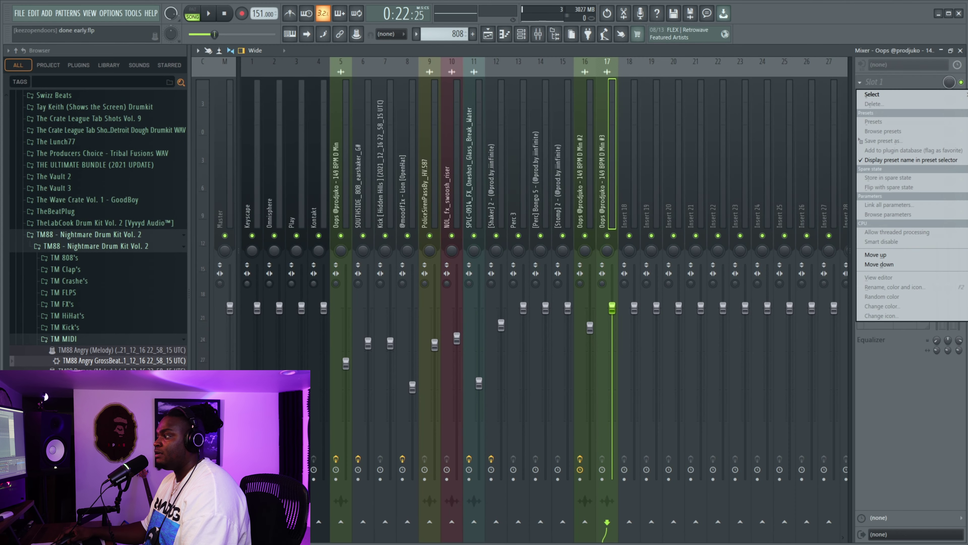